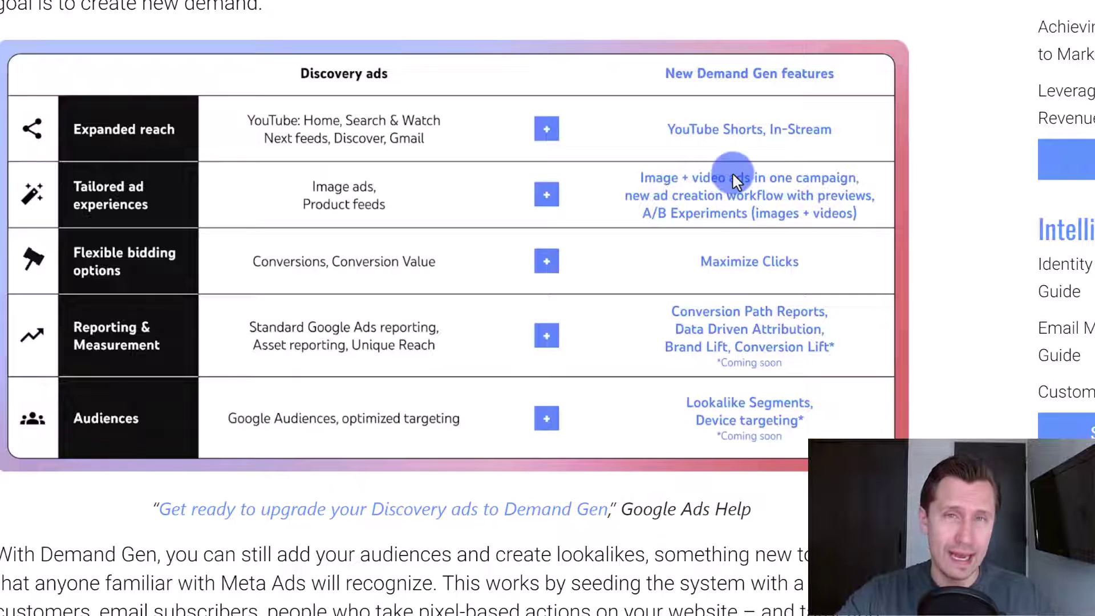
Close the Search Engine Land article and start creating a new campaign in Google Ads
click(677, 130)
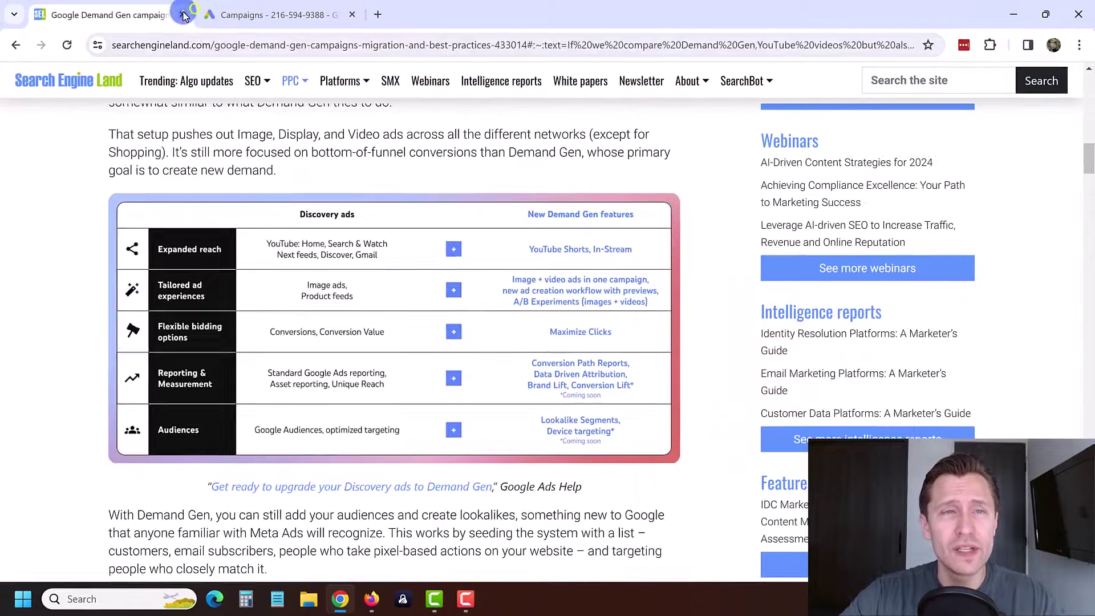
click(182, 14)
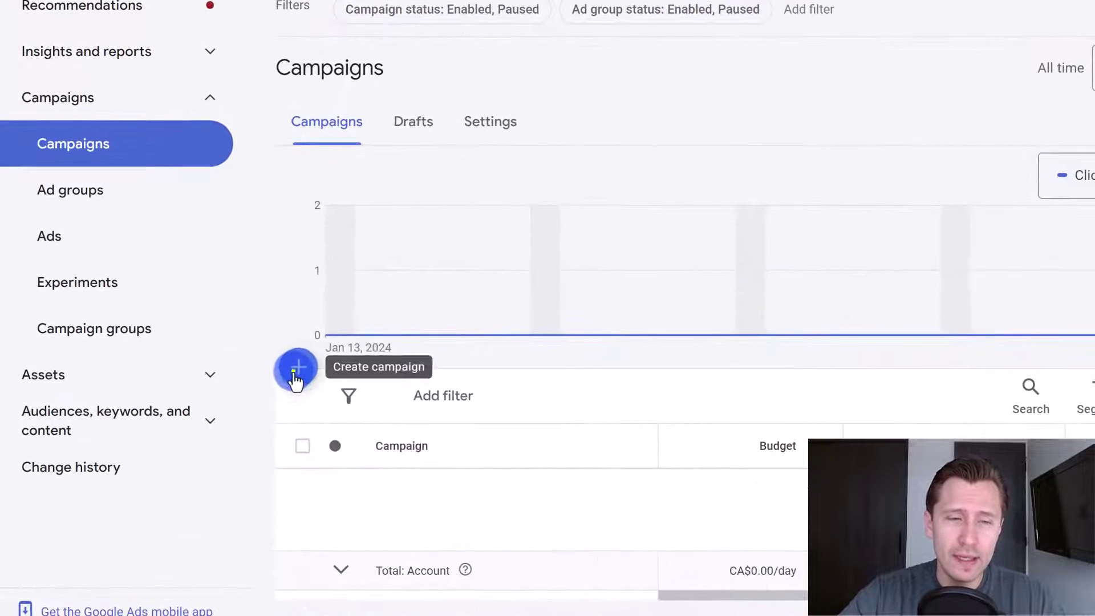
click(296, 370)
click(100, 163)
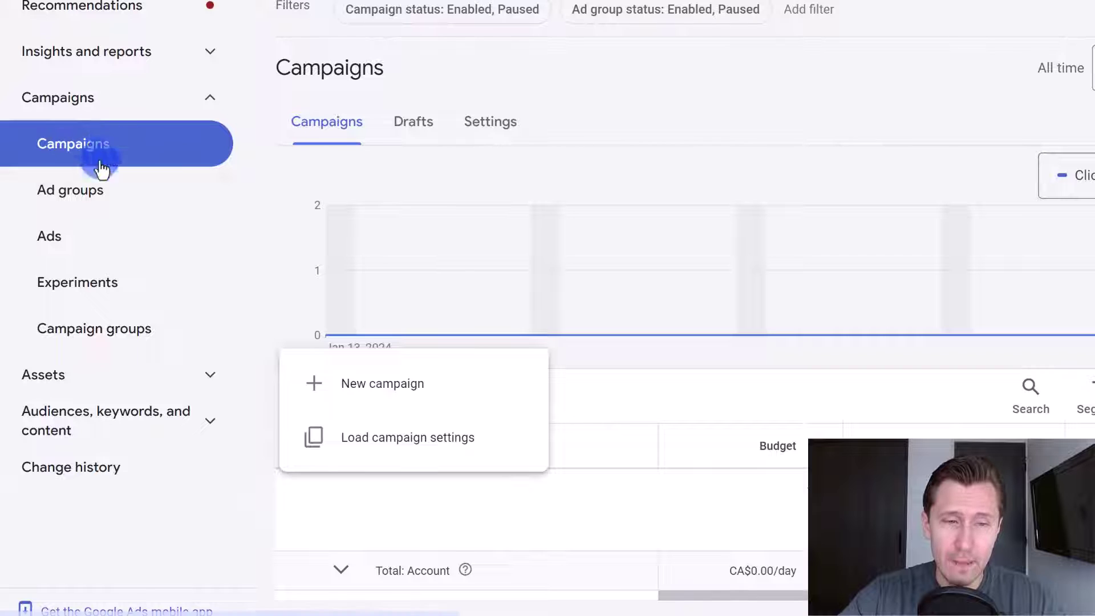
click(374, 384)
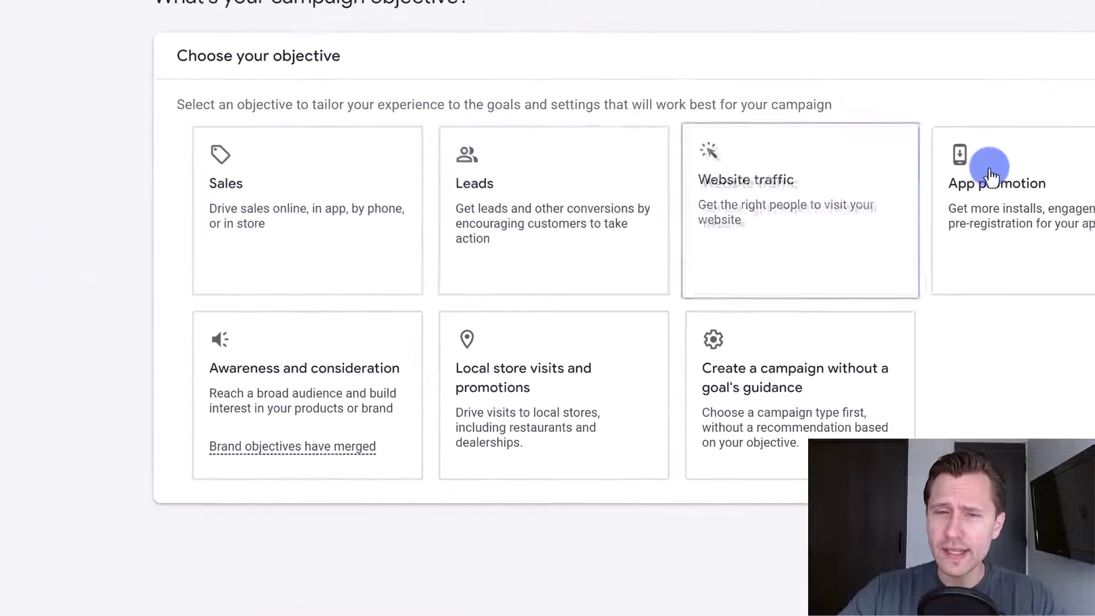
Choose to create the campaign without a goal's guidance as its objective
click(809, 223)
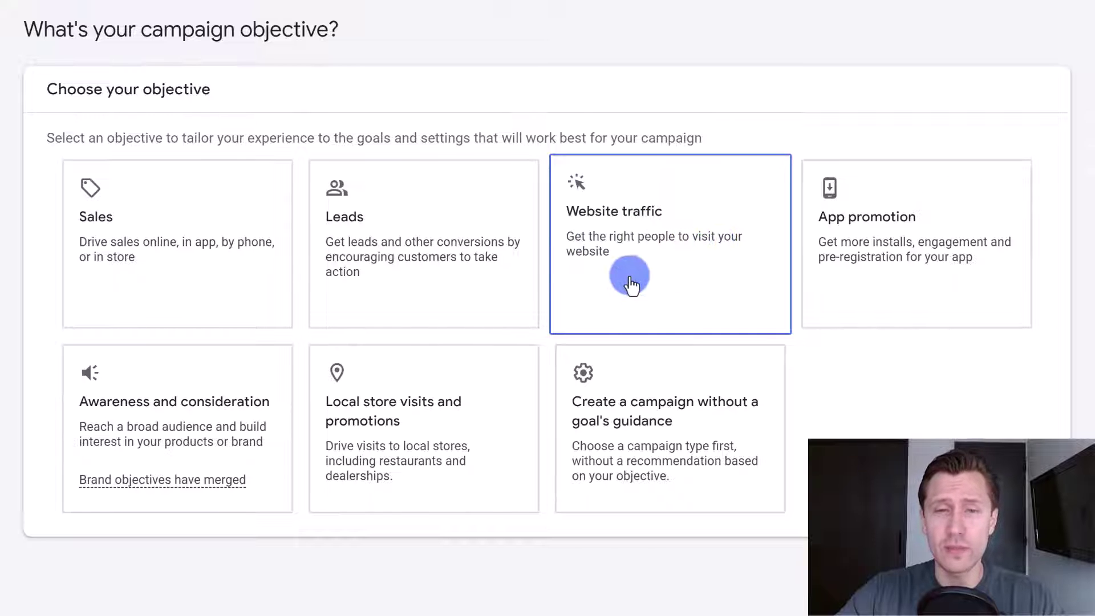
click(82, 248)
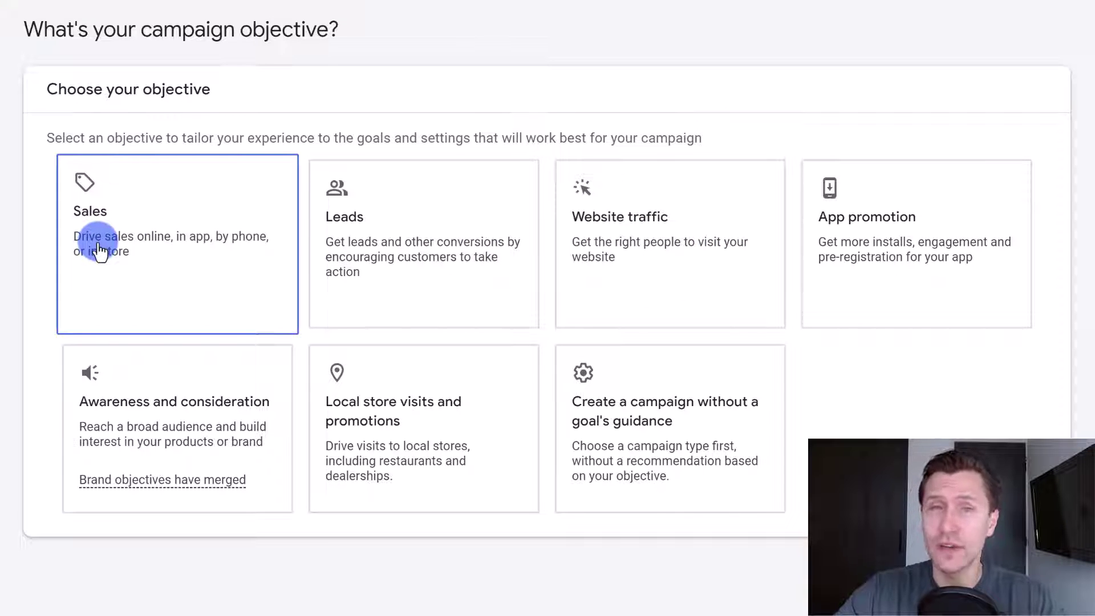
click(328, 202)
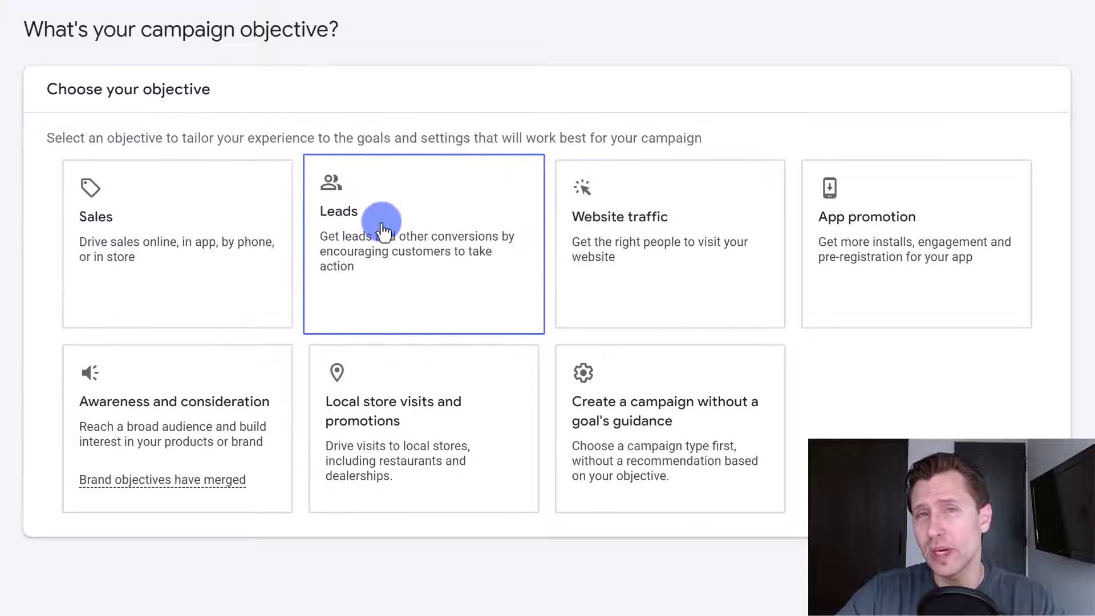
click(729, 392)
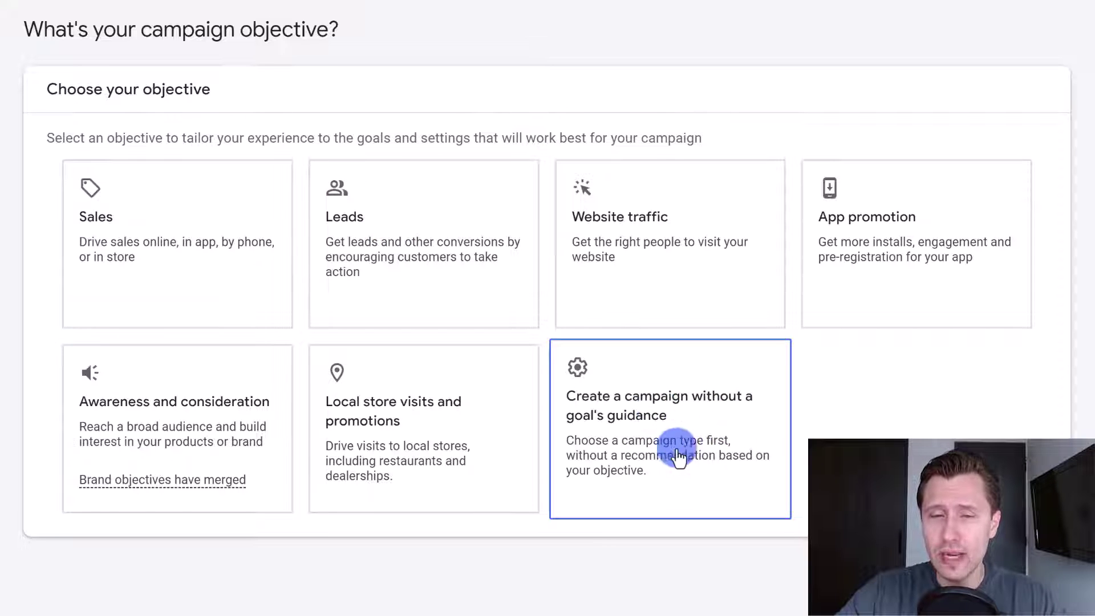
click(657, 456)
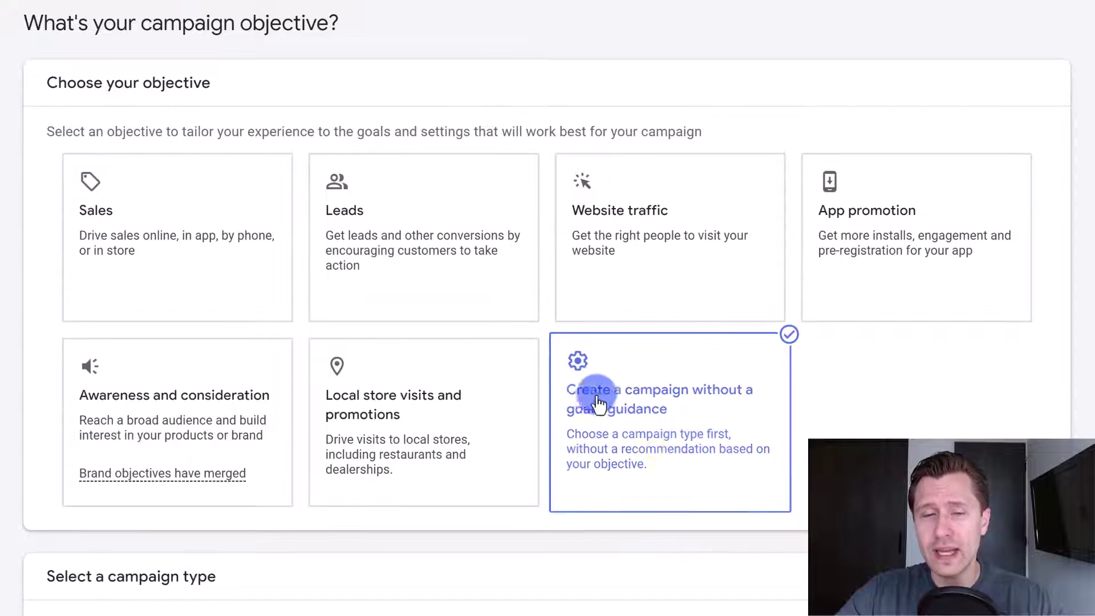
Select Demand Gen as the campaign type and continue to the campaign settings
scroll(582, 420, down, 5)
scroll(582, 426, down, 3)
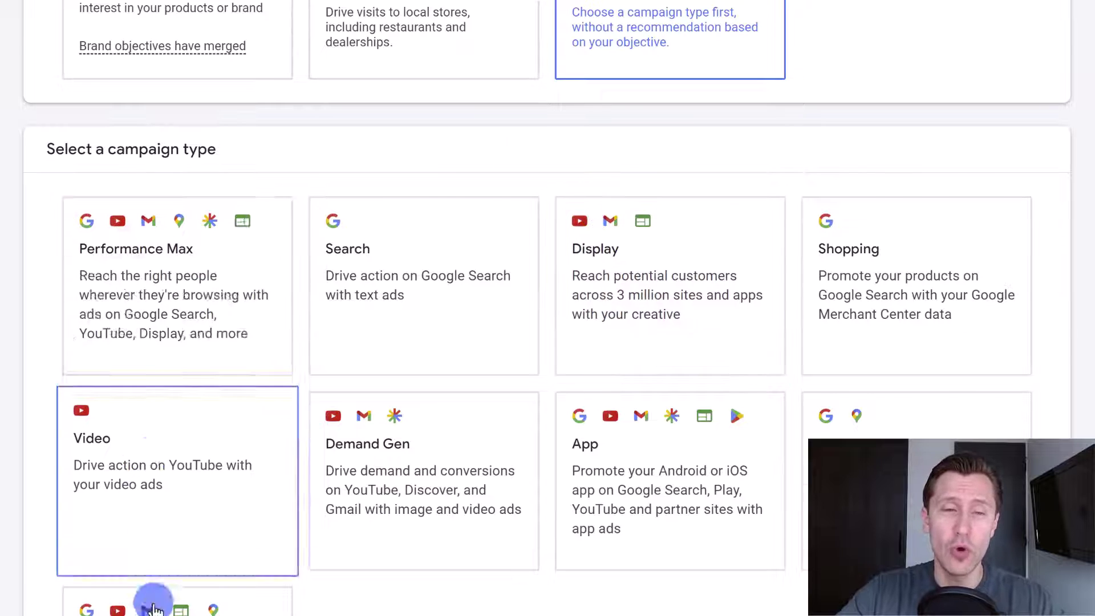
scroll(151, 604, down, 2)
click(434, 174)
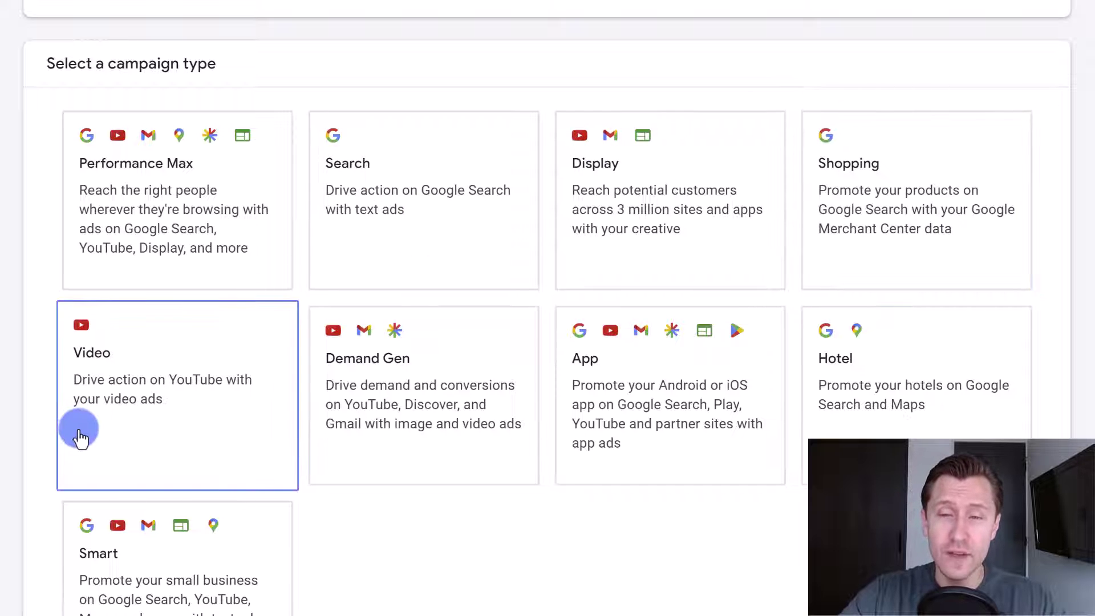
scroll(367, 377, down, 2)
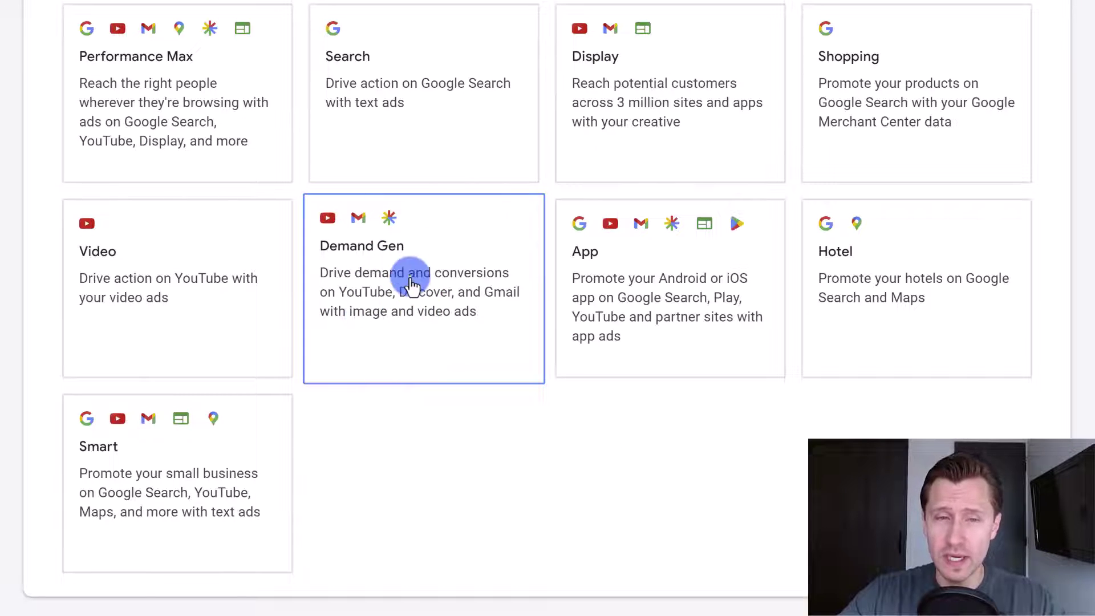
click(372, 277)
scroll(455, 404, down, 6)
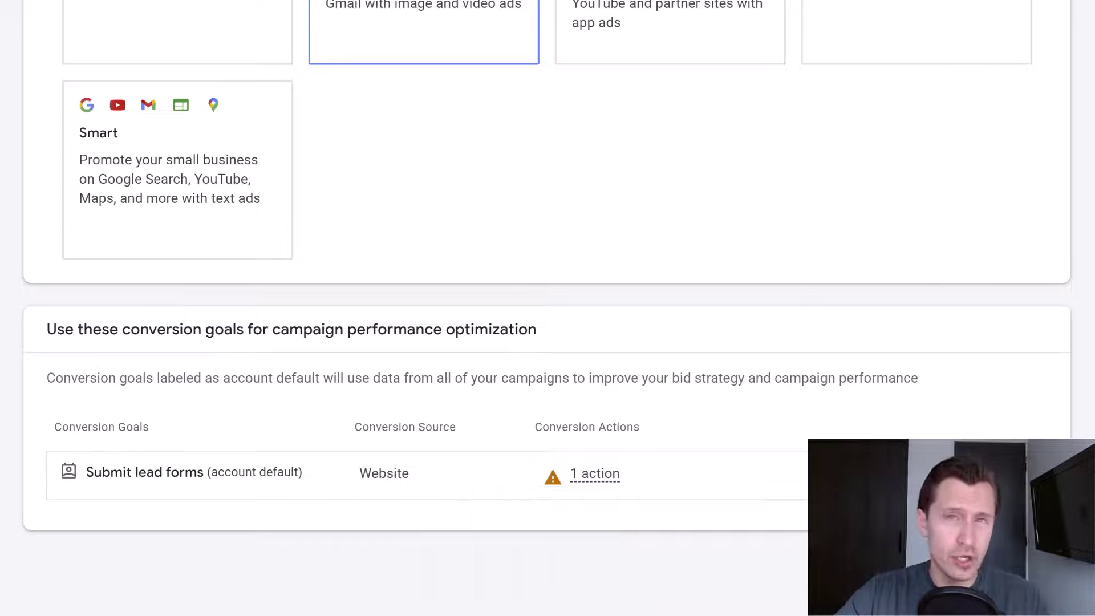
click(1045, 585)
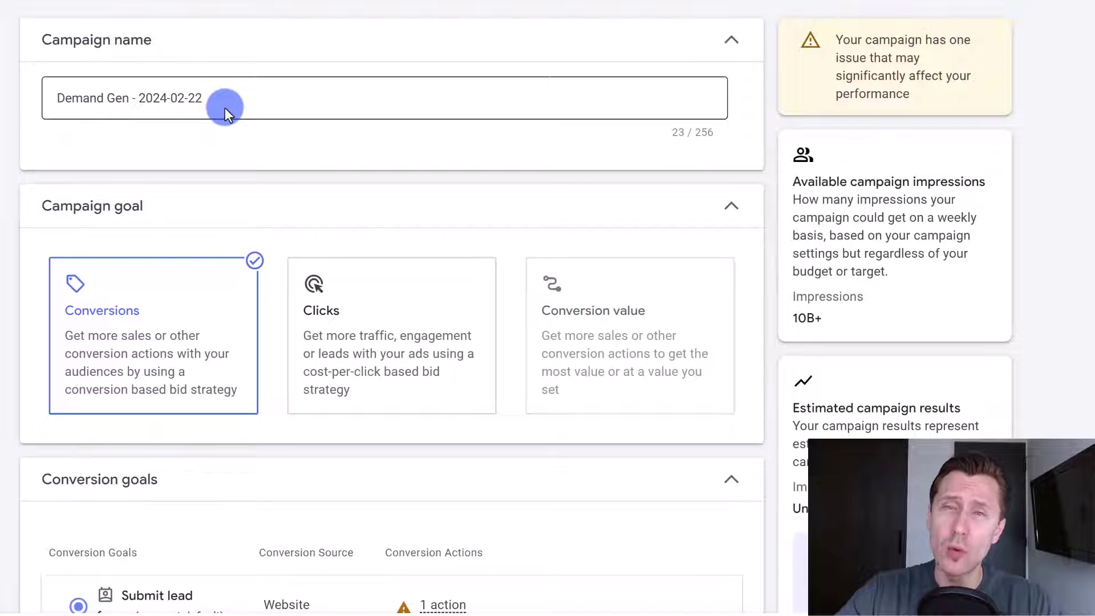
Replace the default campaign name with the owner's name followed by "free guide - demand gen"
drag(211, 99, 15, 104)
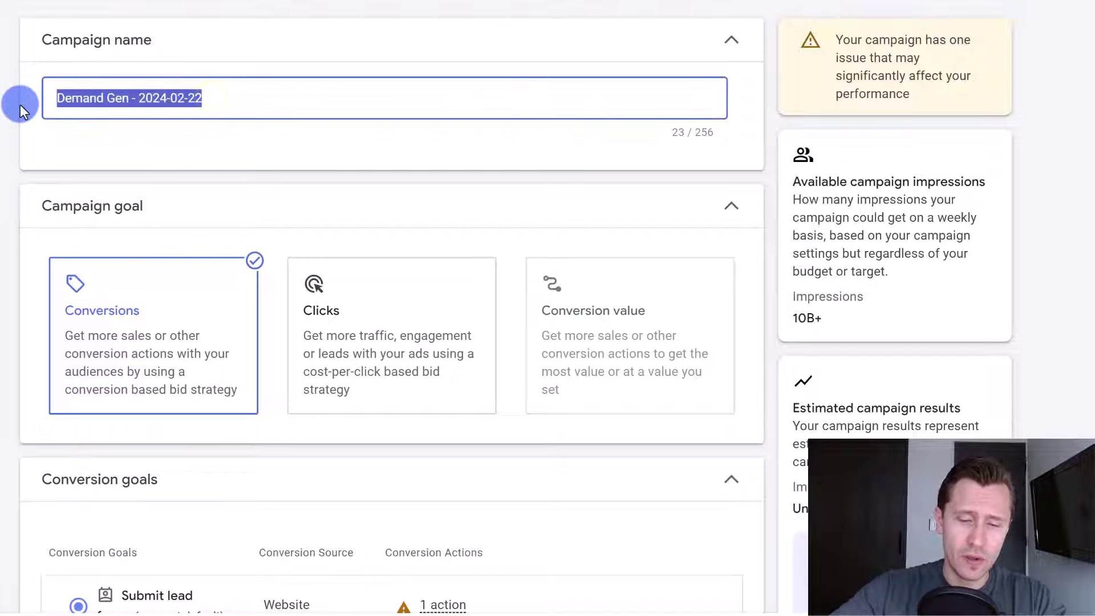
text(Ivan mana free )
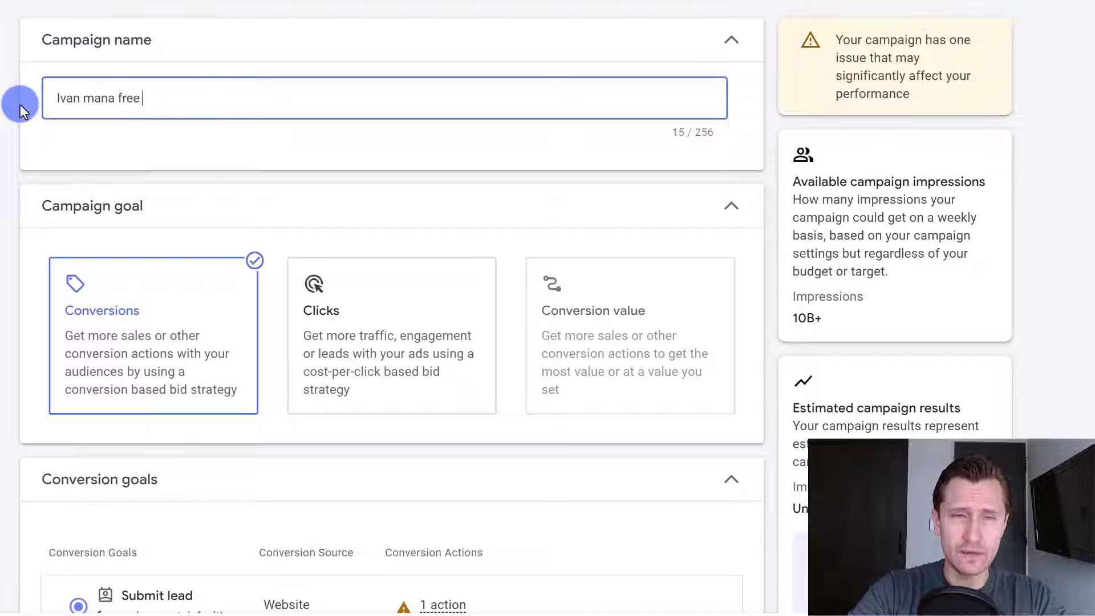
text(guide - demand gen)
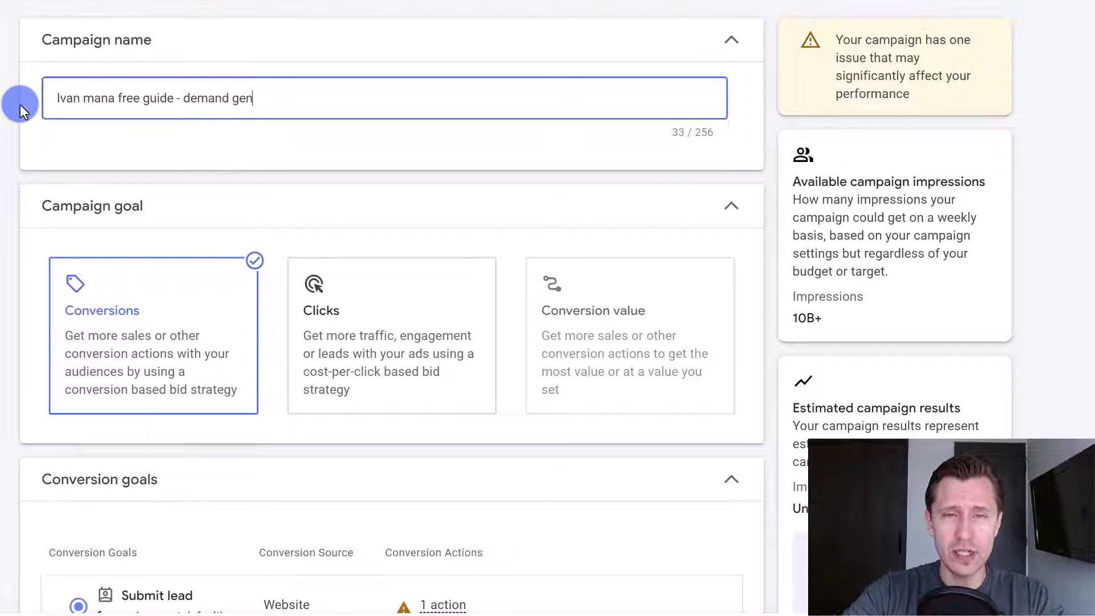
Set the campaign goal to Clicks and the daily budget to CA$25
click(200, 300)
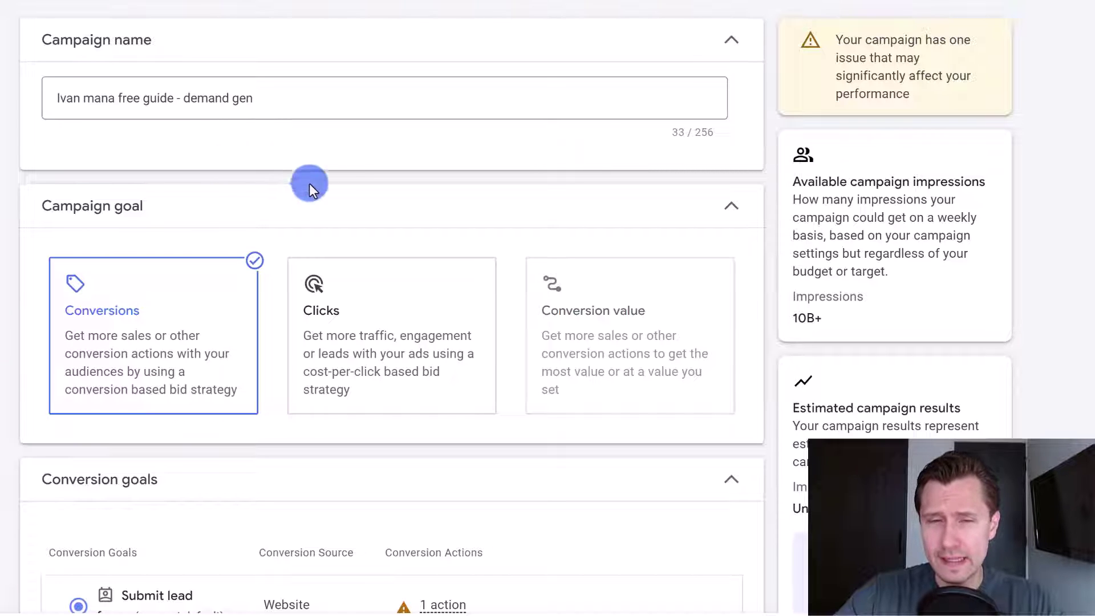
click(311, 362)
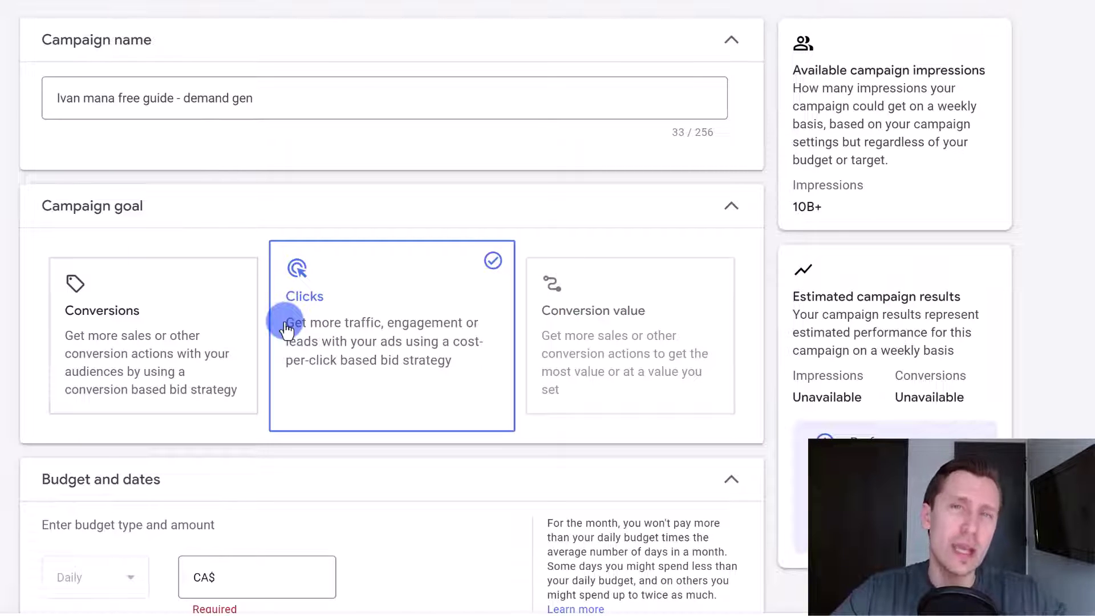
scroll(98, 237, down, 4)
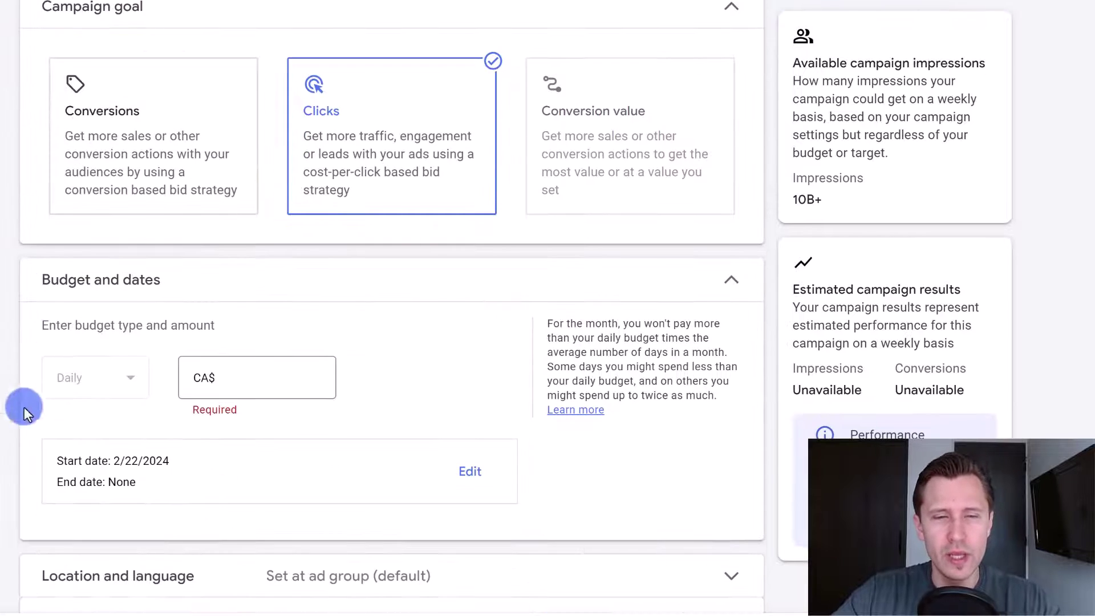
click(231, 378)
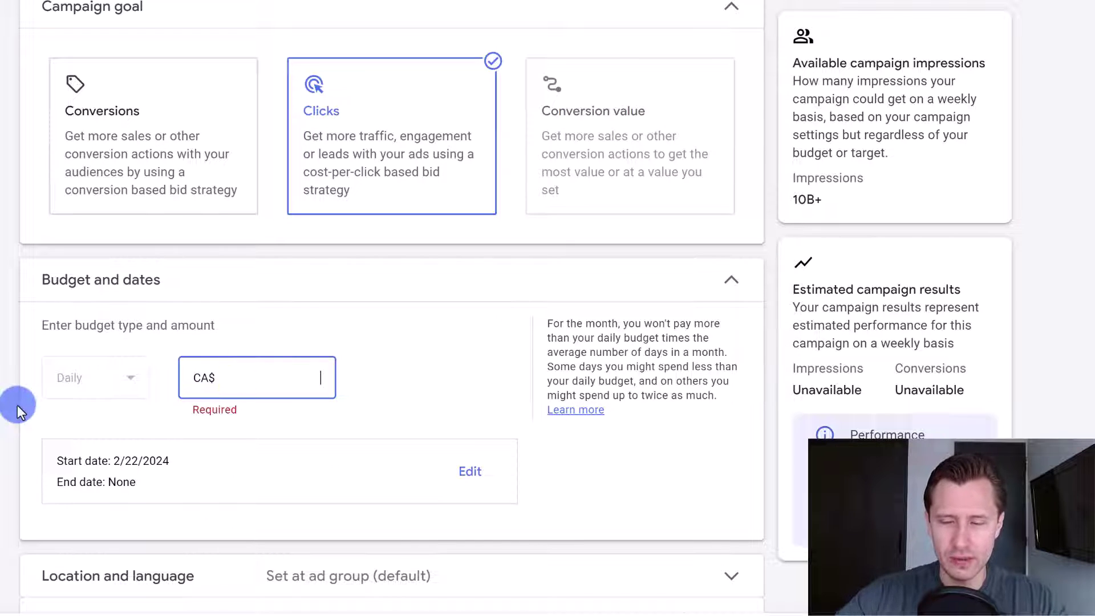
text(25)
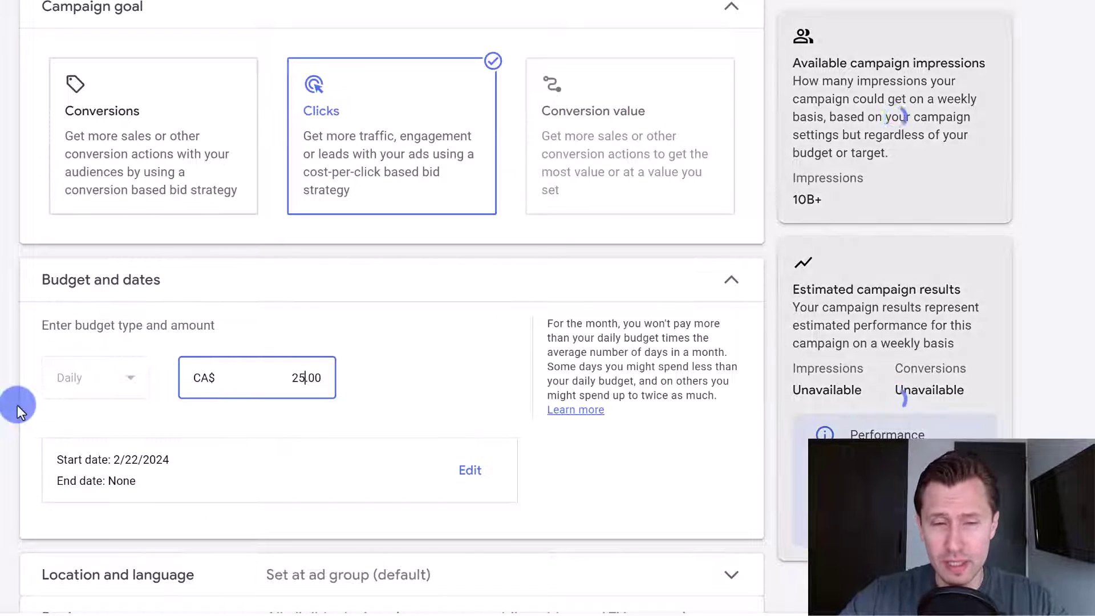
Enable campaign level location and language targeting for the campaign
scroll(428, 355, down, 2)
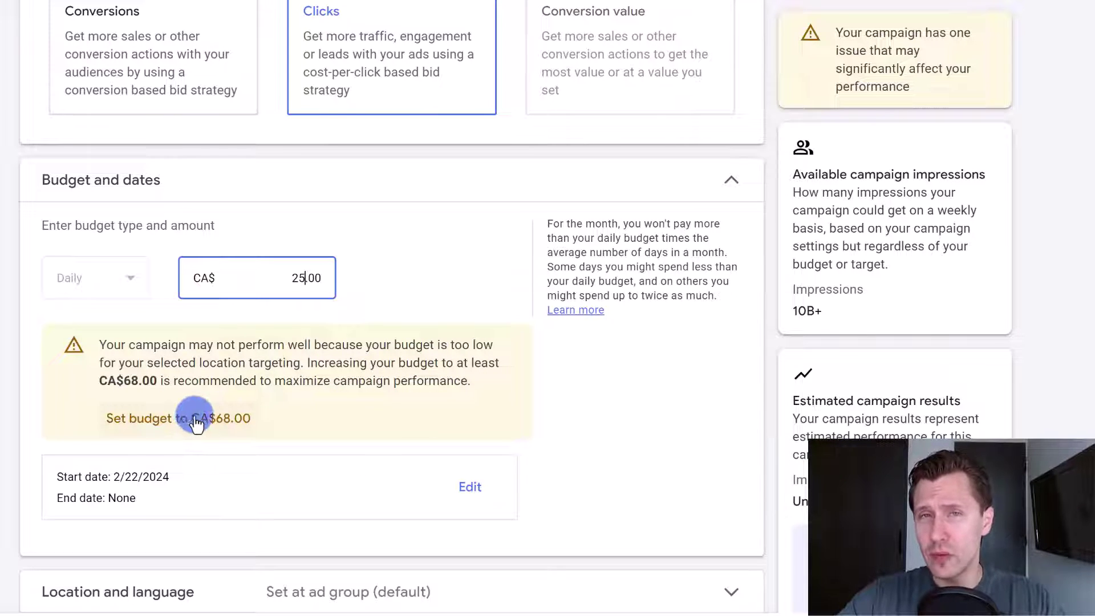
scroll(335, 312, down, 2)
scroll(340, 278, down, 2)
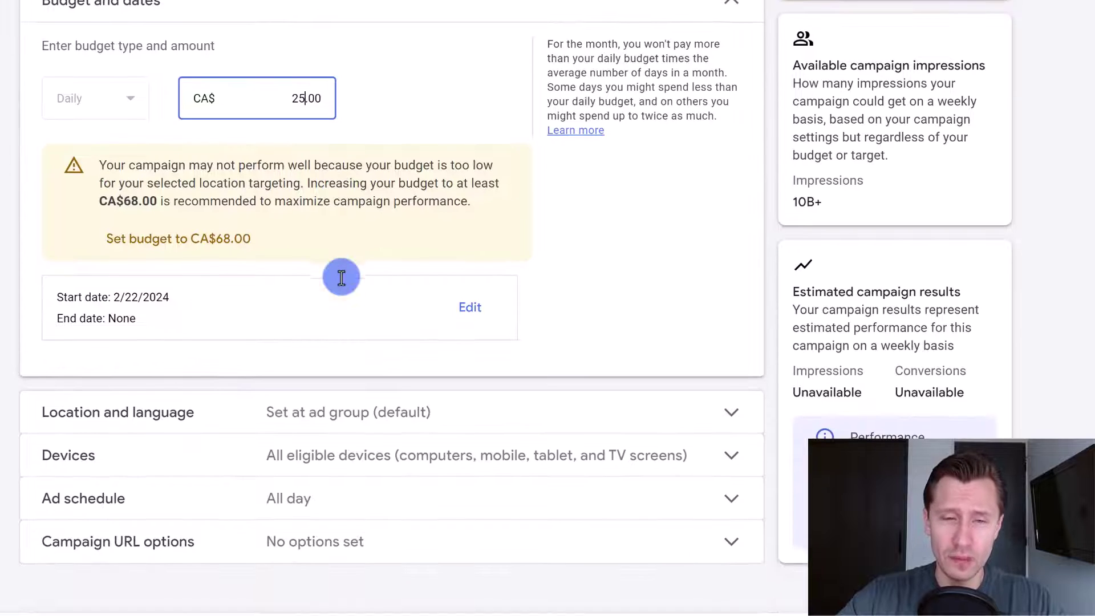
click(287, 425)
scroll(221, 392, down, 4)
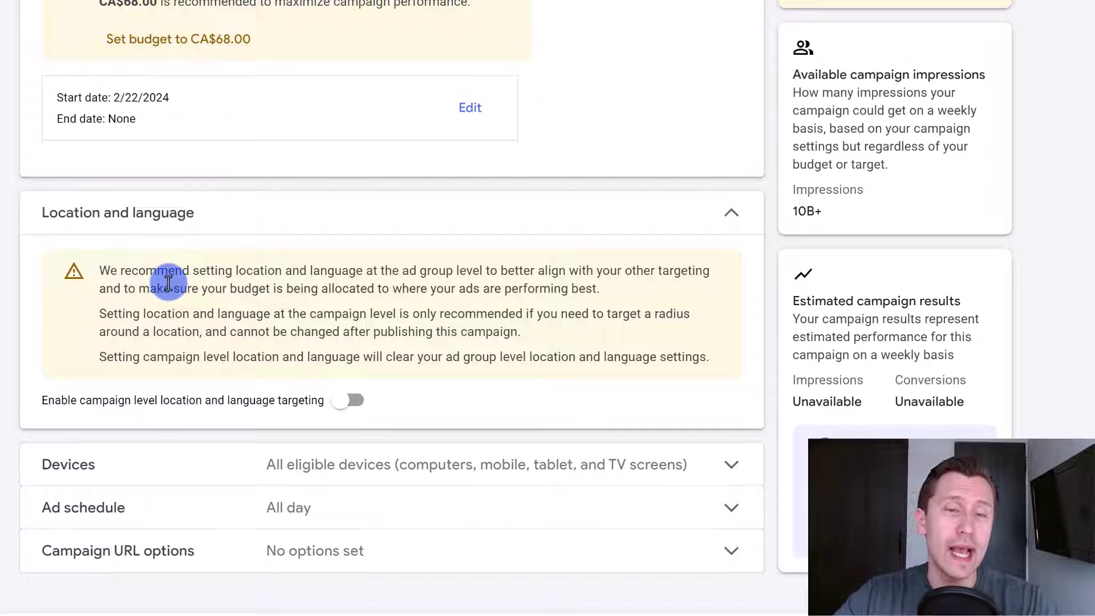
click(340, 401)
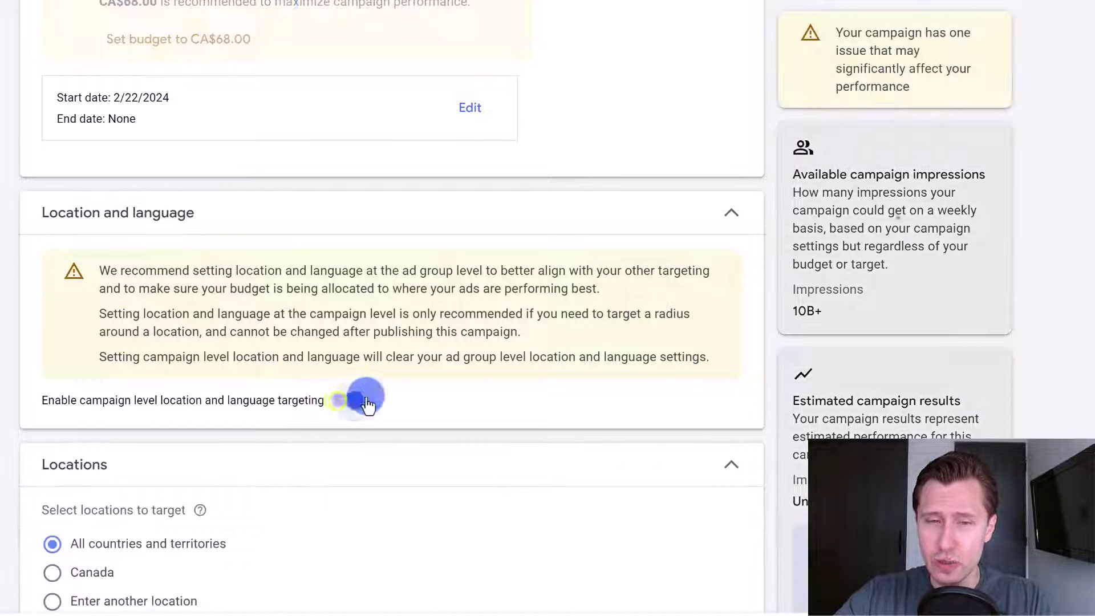
Enter custom target locations for the campaign, adding the countries Canada and United States
scroll(295, 407, down, 1)
scroll(295, 407, down, 2)
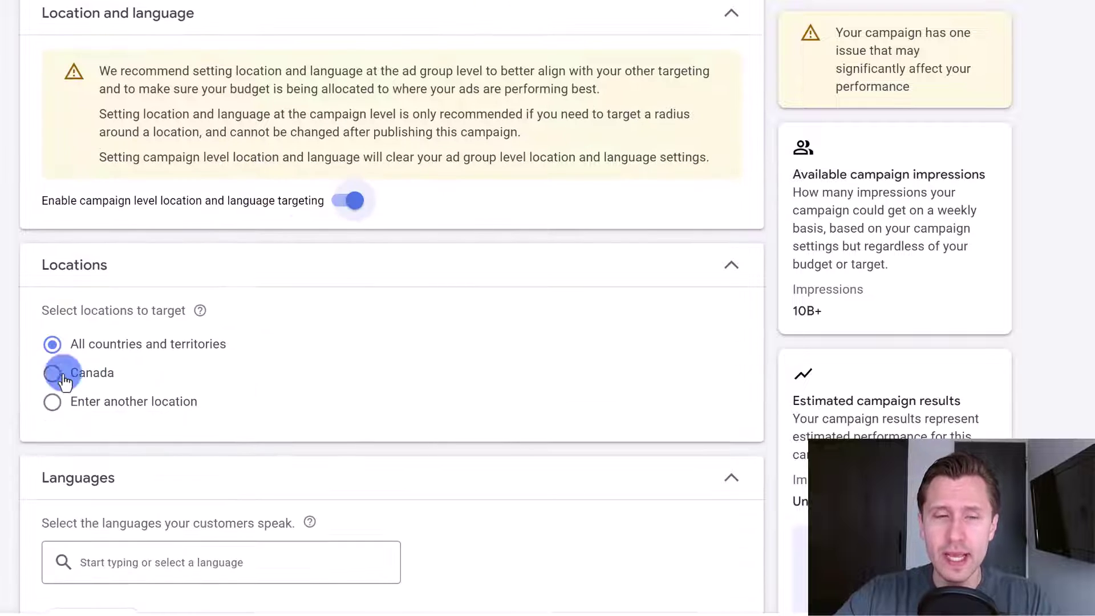
scroll(143, 334, down, 1)
click(84, 308)
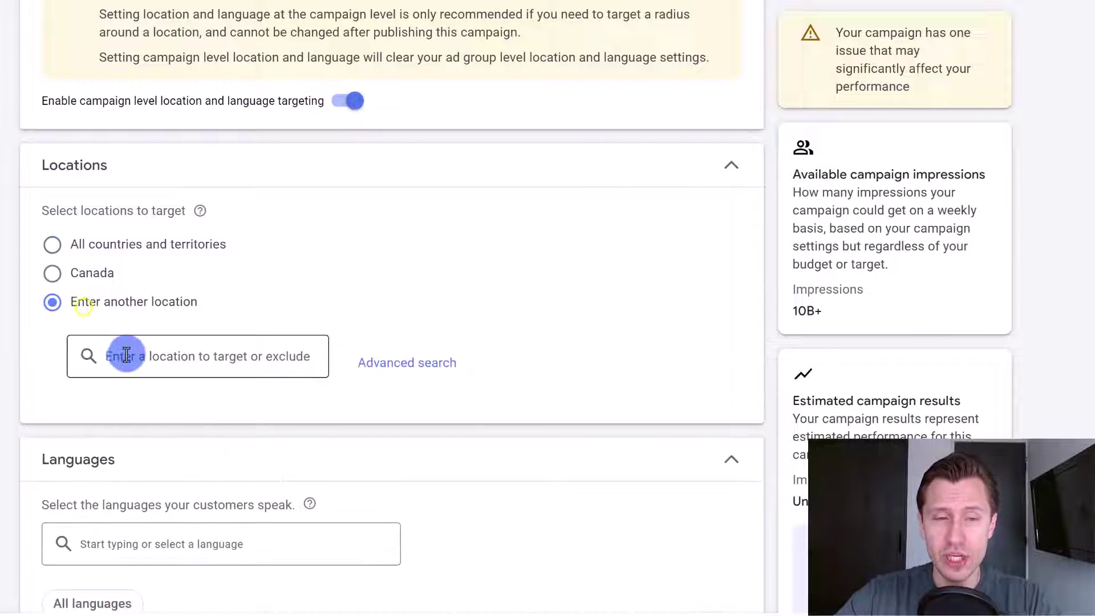
click(127, 355)
text(canada)
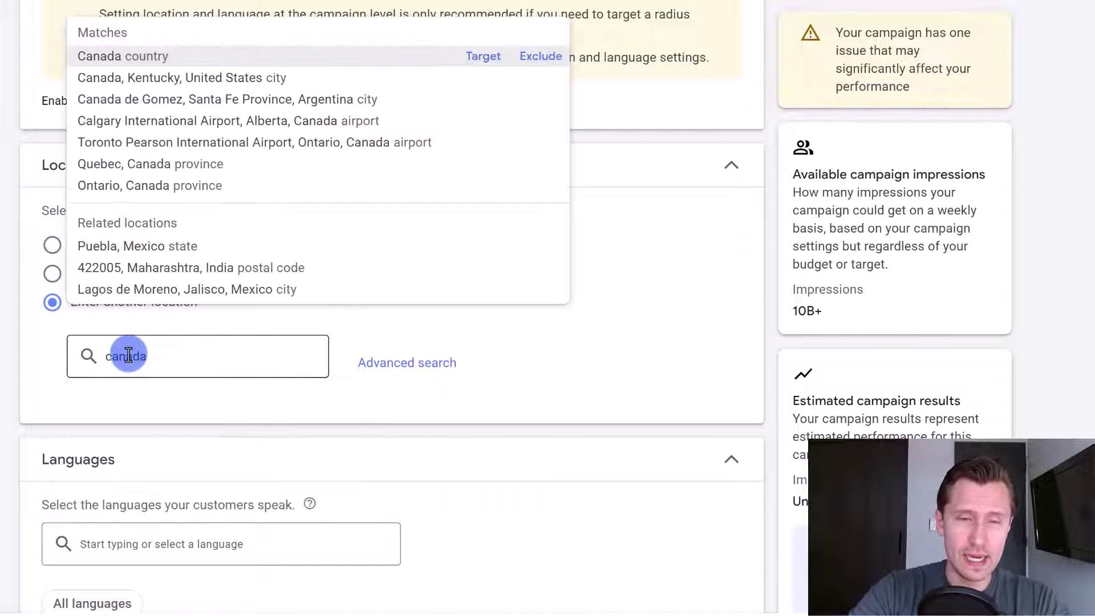
key(Return)
text(united sta)
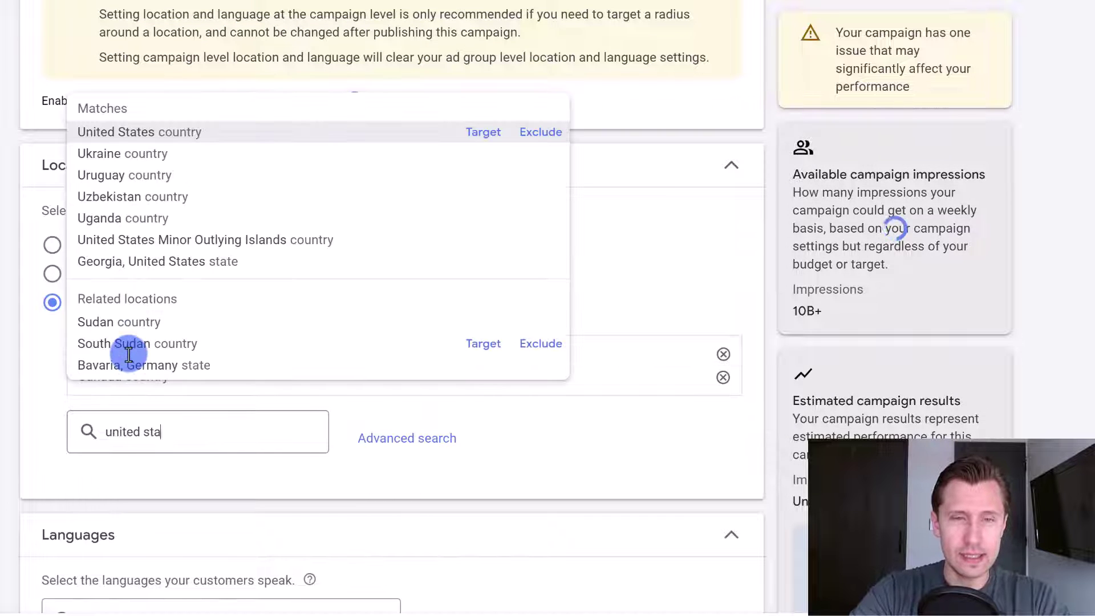
key(Return)
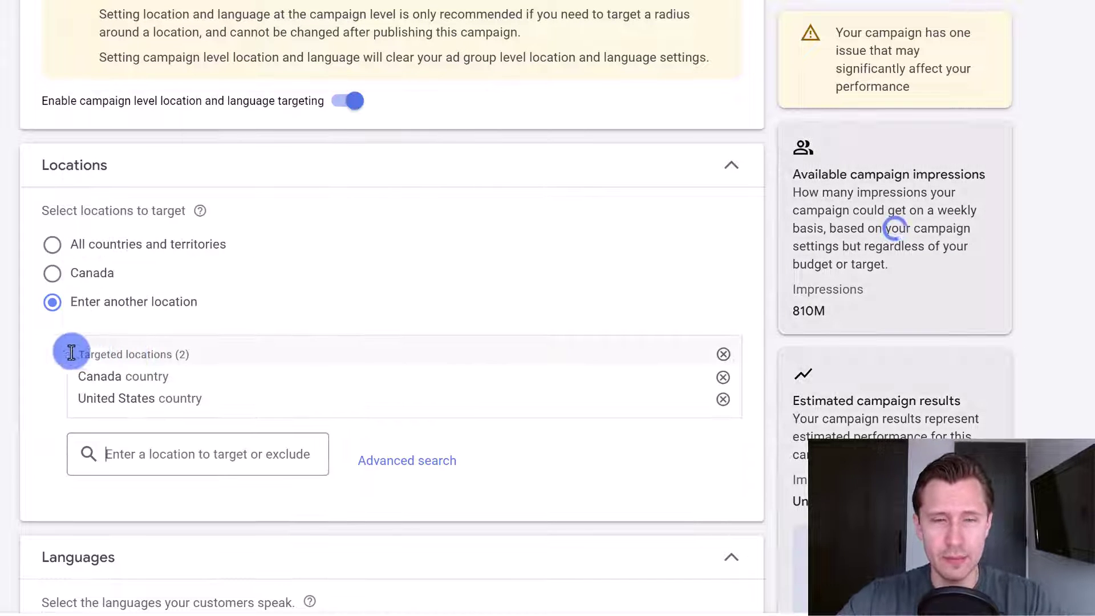
Set the campaign's customer language to English
scroll(32, 351, down, 5)
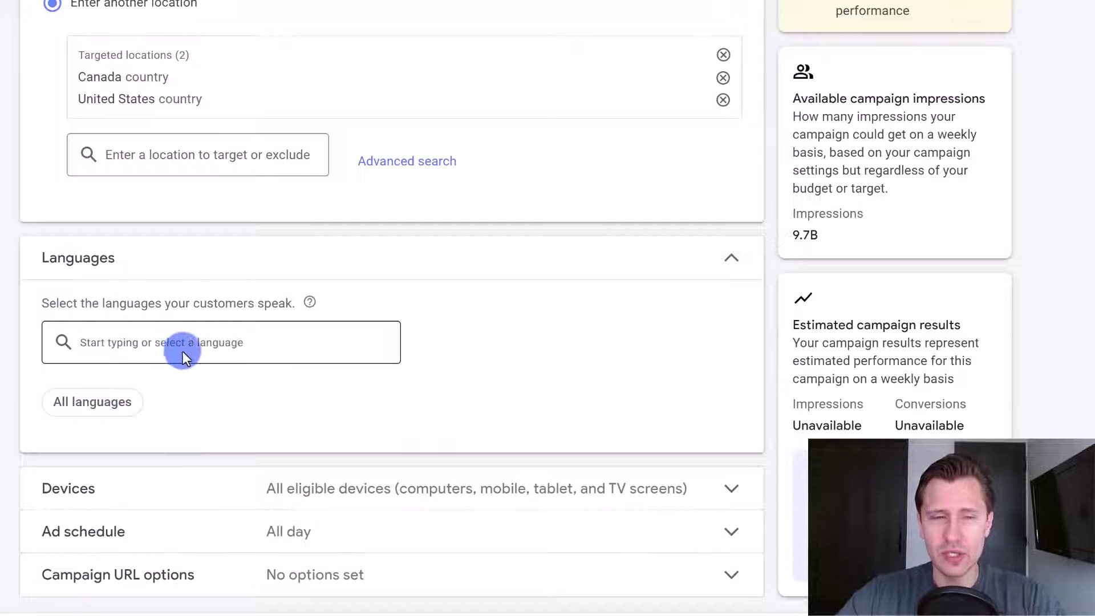
click(183, 351)
text(english)
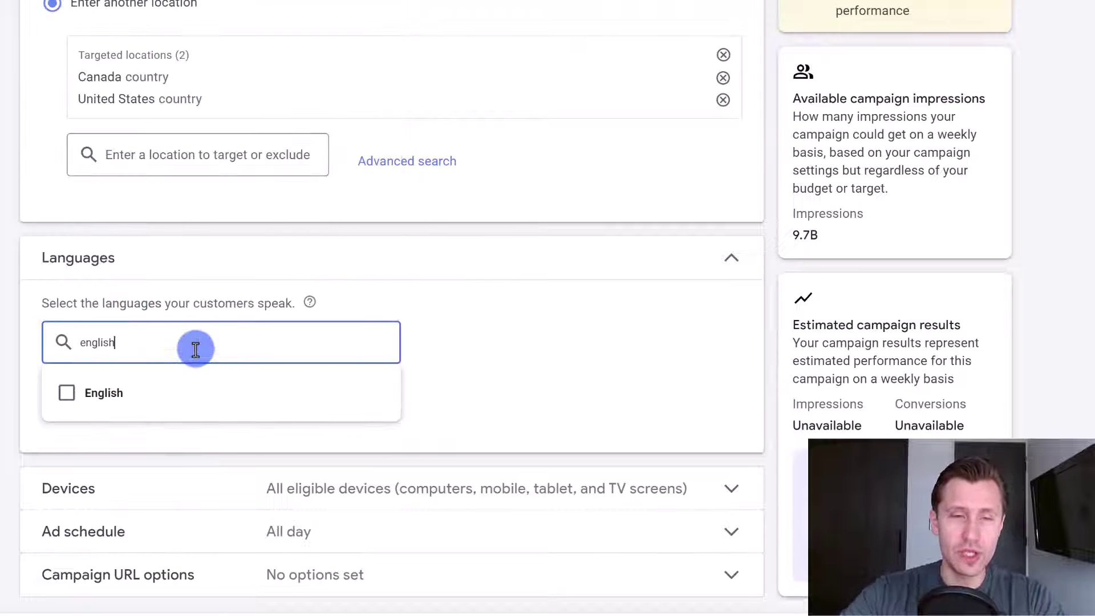
click(104, 393)
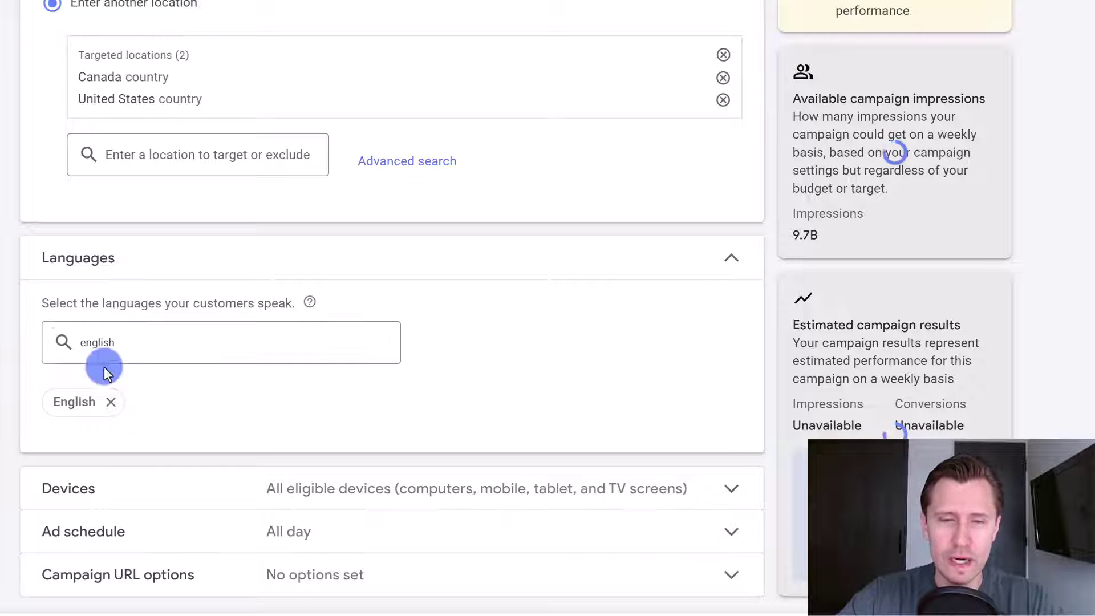
scroll(104, 367, down, 1)
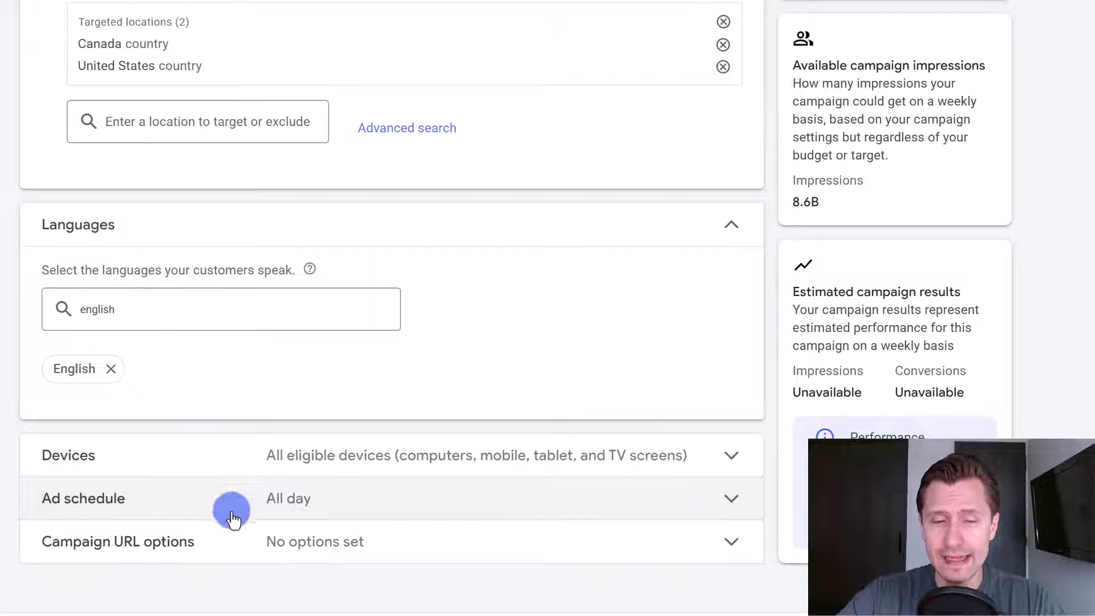
Expand the Campaign URL options, continue to the Ad group 1 settings and hide the notice about paused or removed ad groups
click(258, 546)
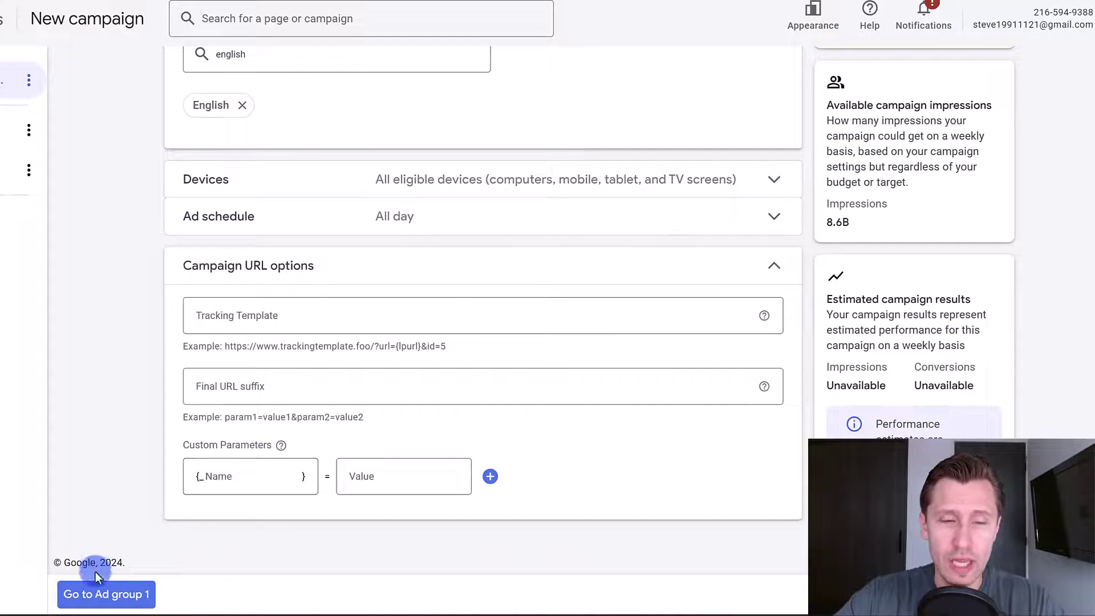
click(120, 603)
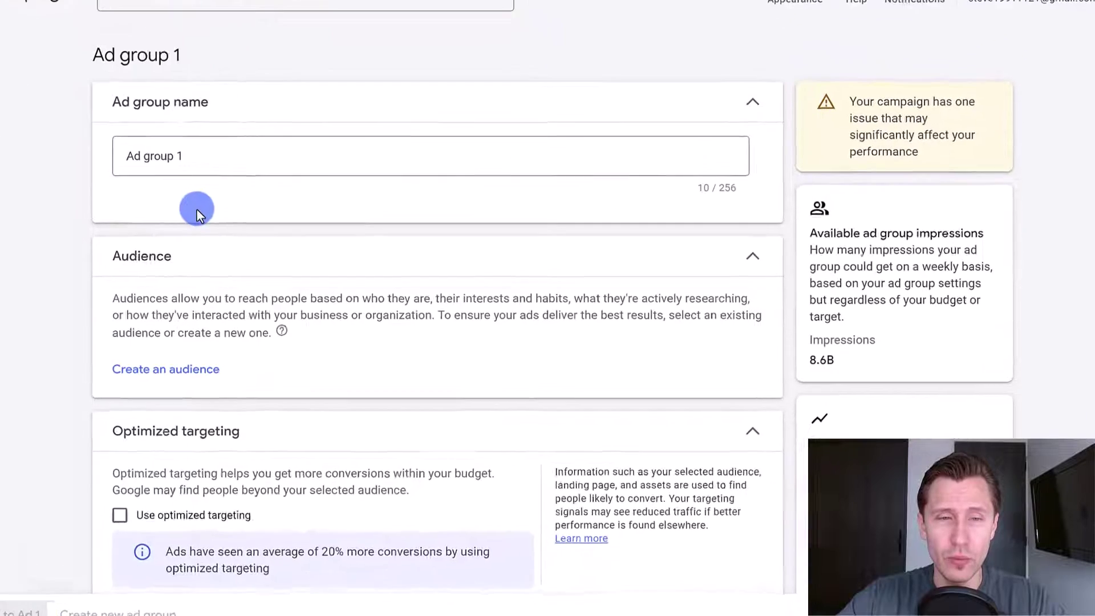
drag(166, 152, 31, 140)
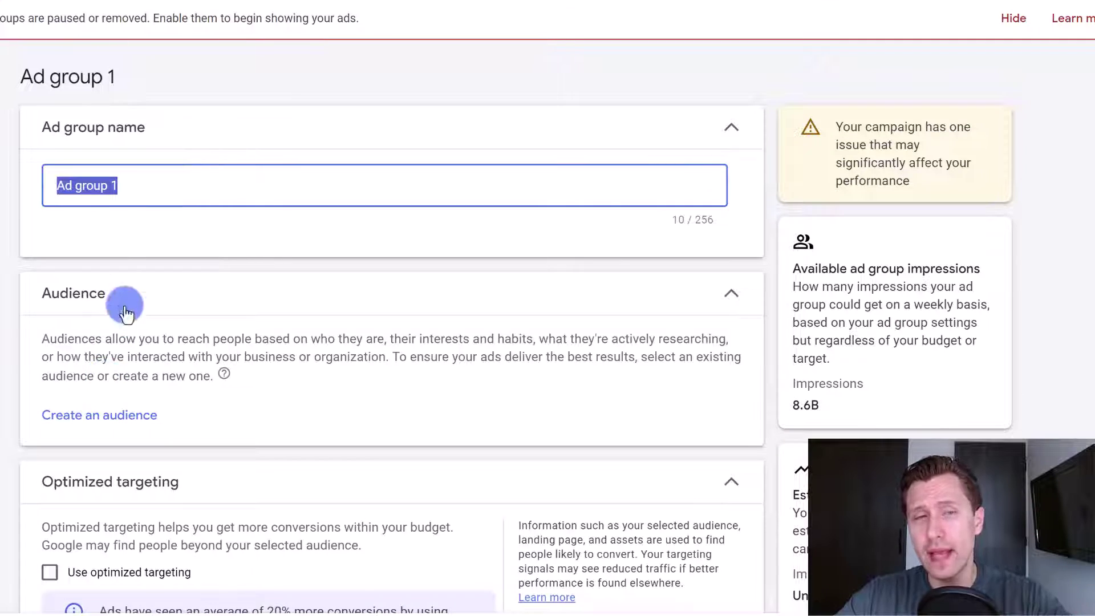
click(1011, 20)
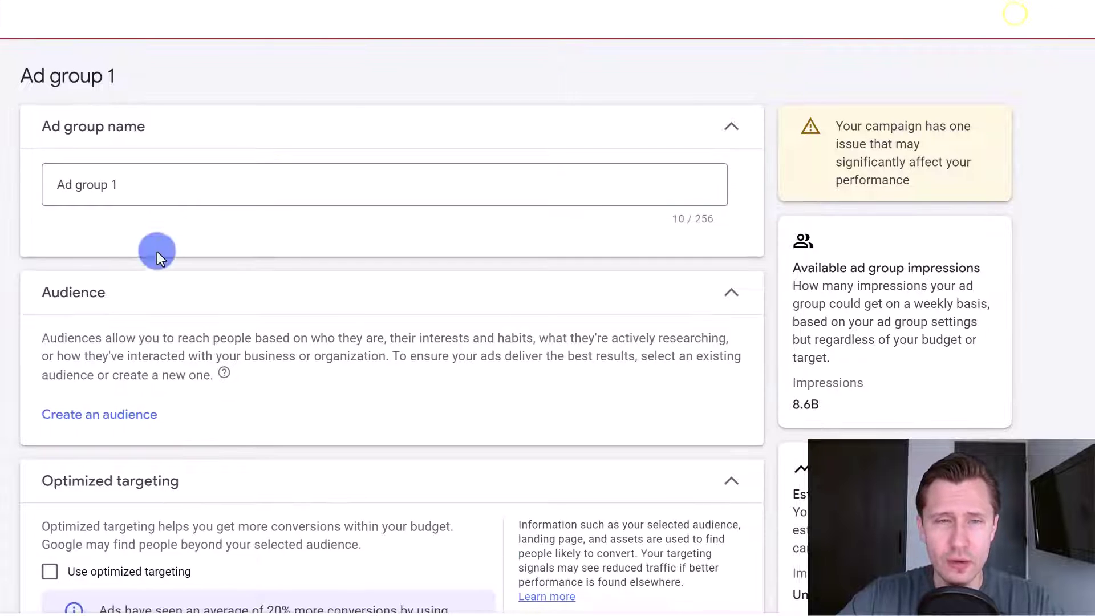
Start creating a new audience for Ad group 1
scroll(114, 345, down, 2)
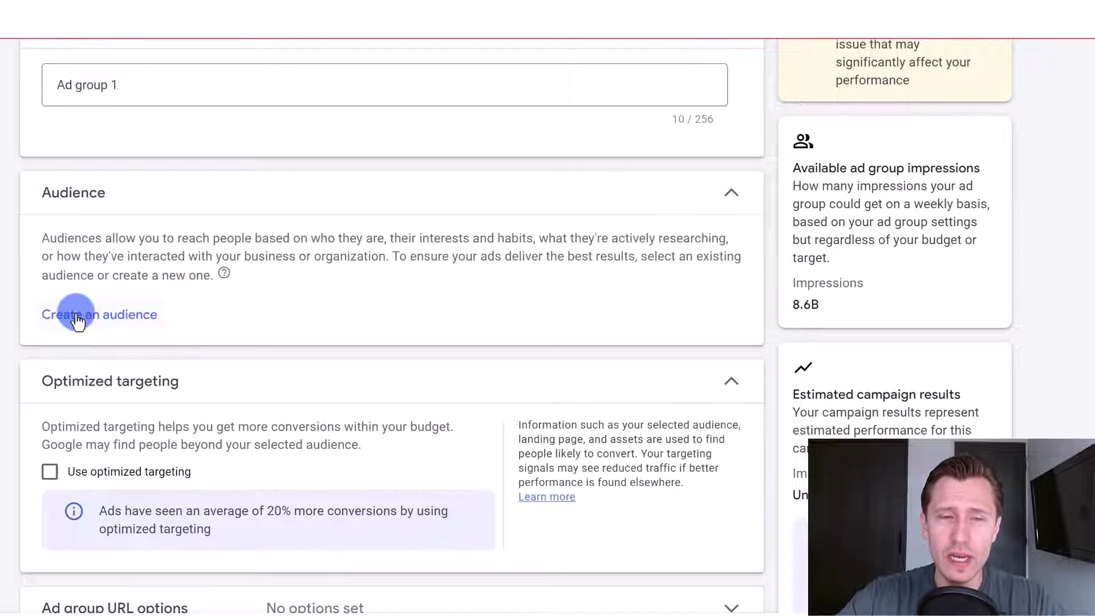
click(77, 319)
click(91, 274)
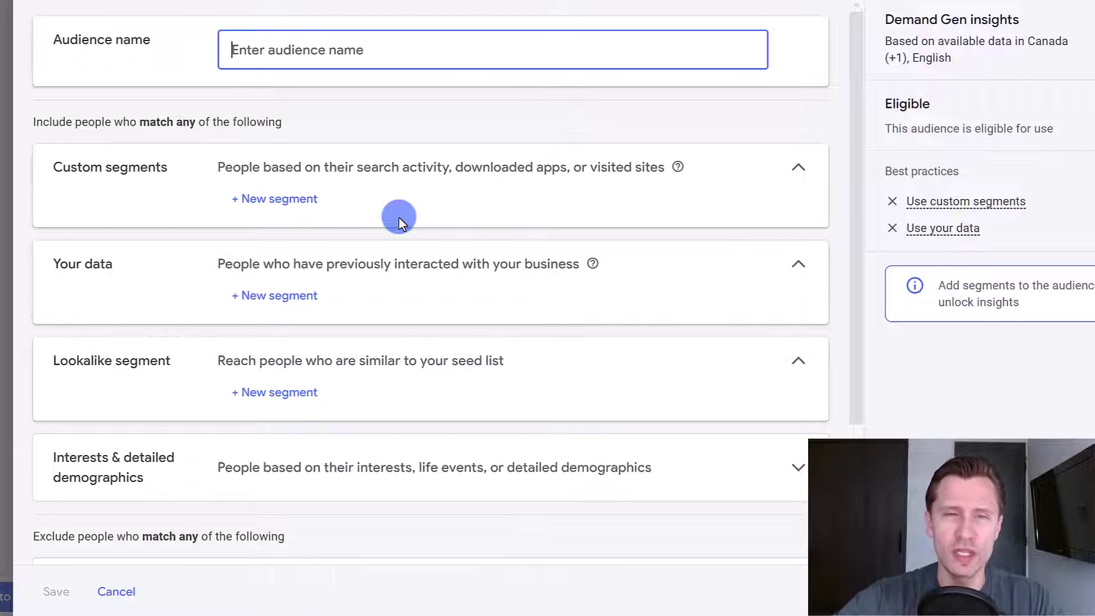
Examine the new custom segment form with its Google search terms option, and close it without saving
click(276, 200)
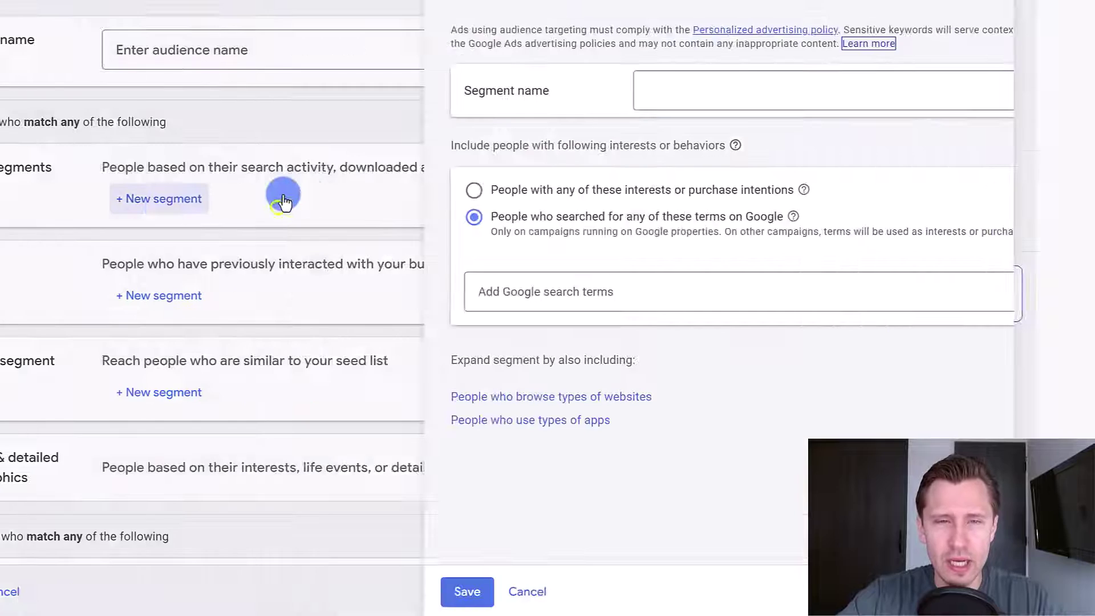
click(153, 289)
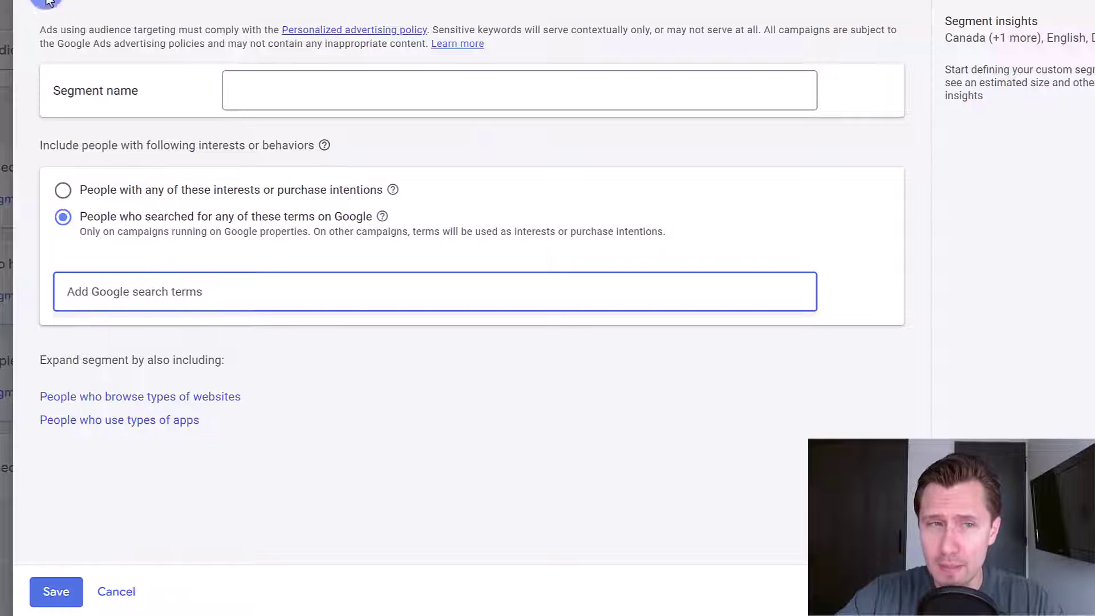
click(48, 2)
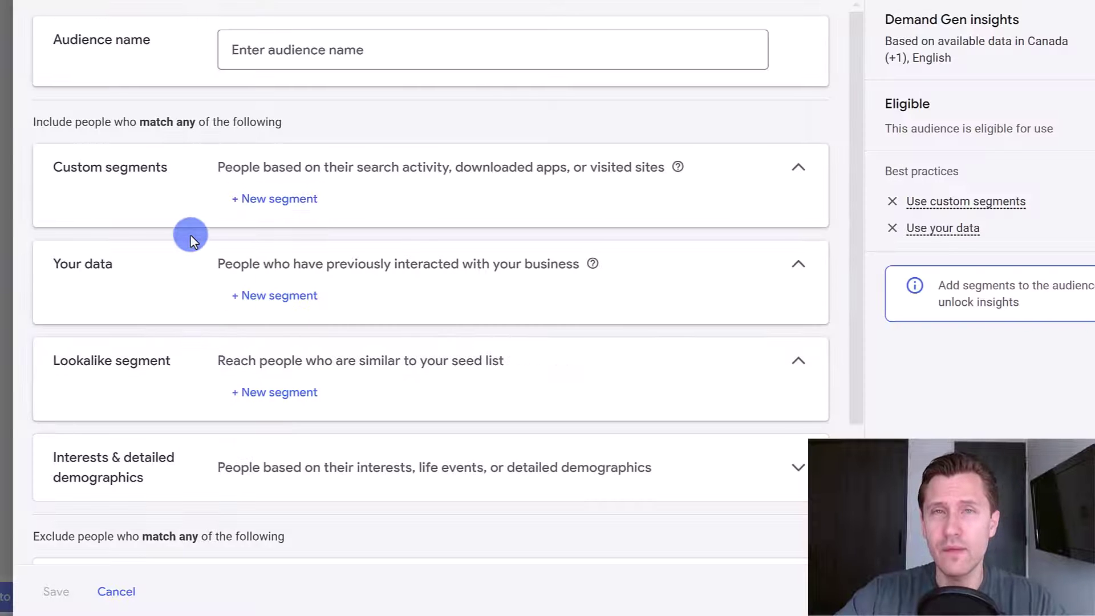
Review the segment types available for a new Your data segment, and return to the audience without creating one
click(268, 296)
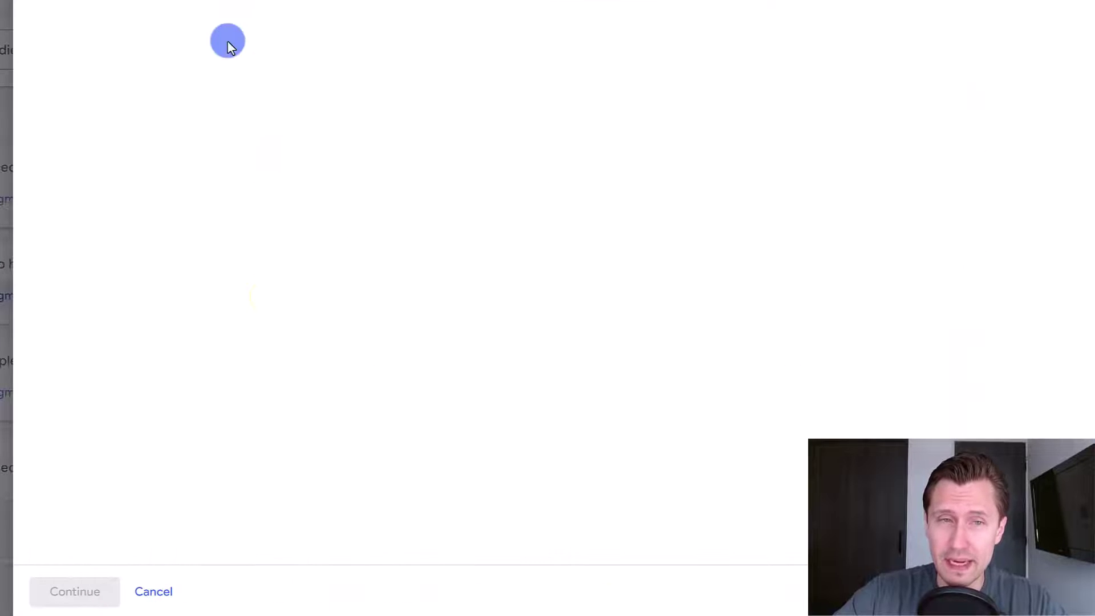
click(245, 145)
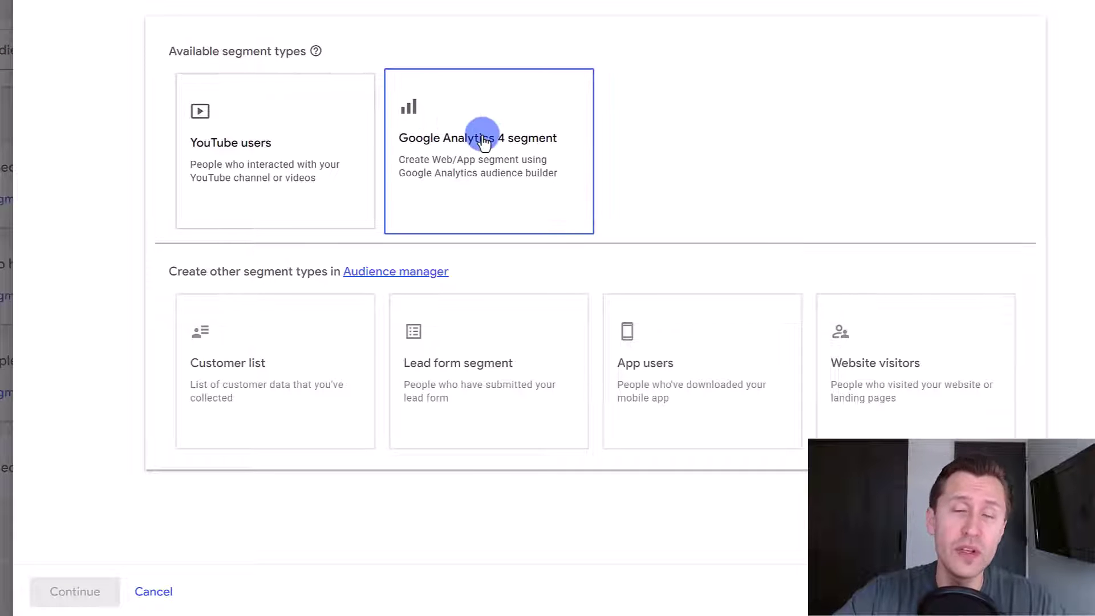
click(445, 185)
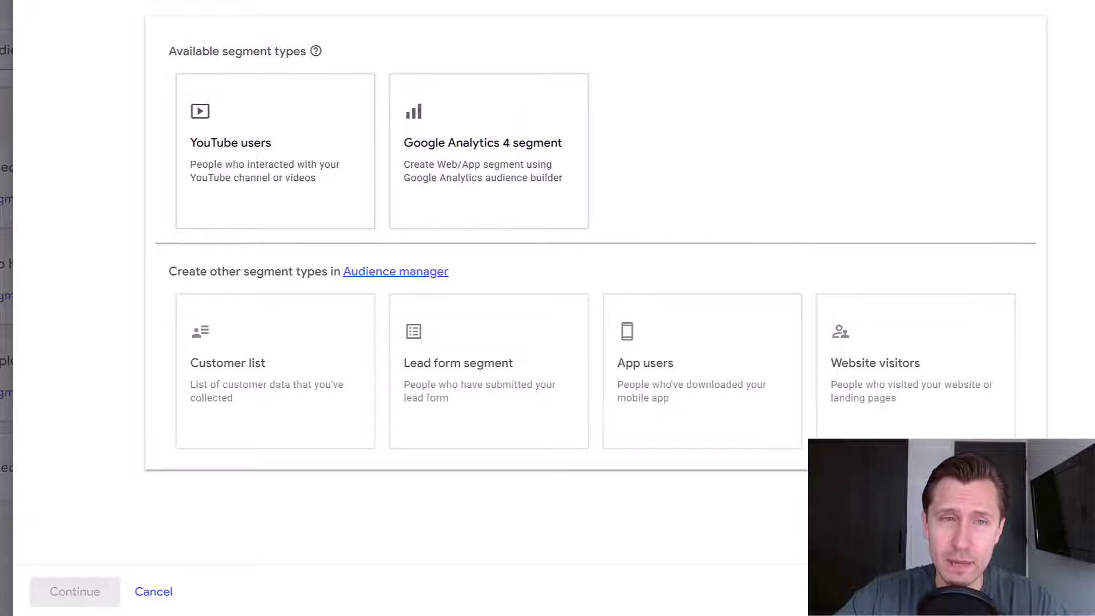
key(Escape)
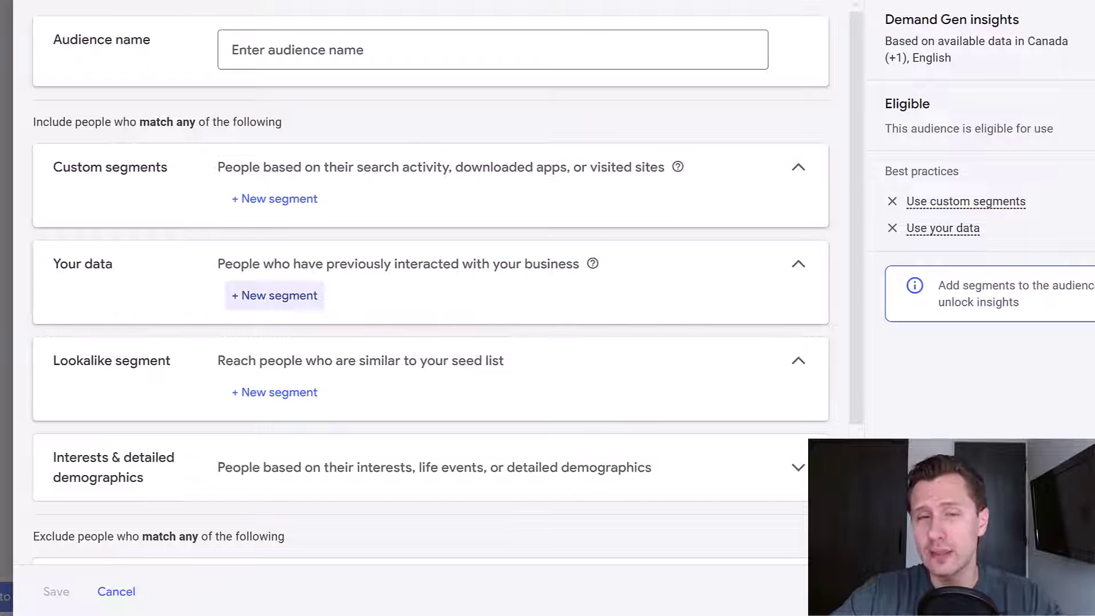
Examine the new lookalike segment form, including its seed list setting, and return to the audience without saving
click(285, 399)
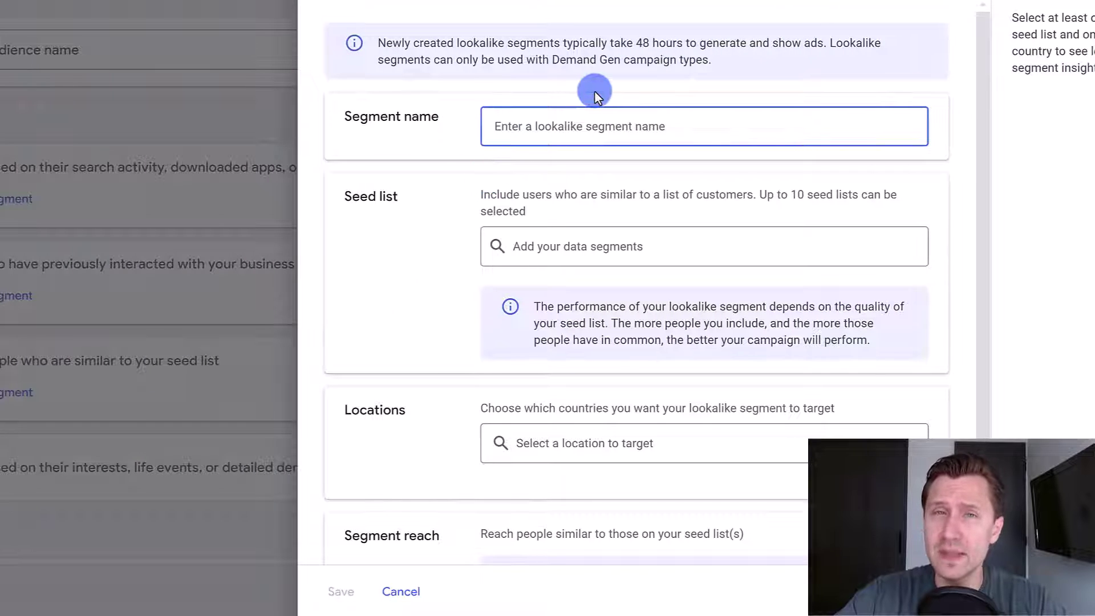
click(579, 242)
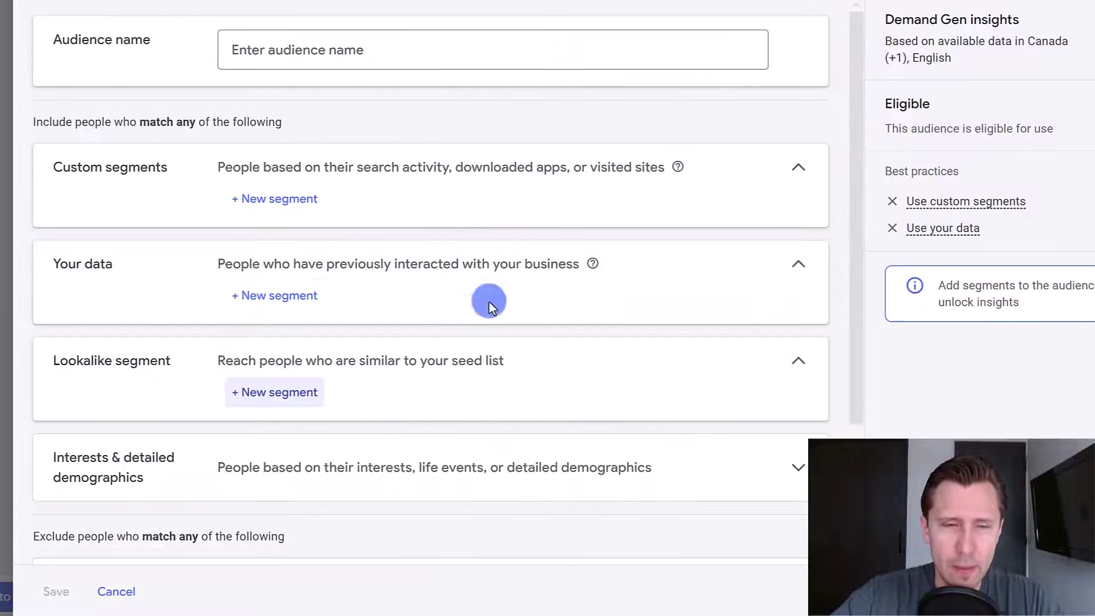
scroll(384, 396, down, 2)
scroll(350, 372, up, 2)
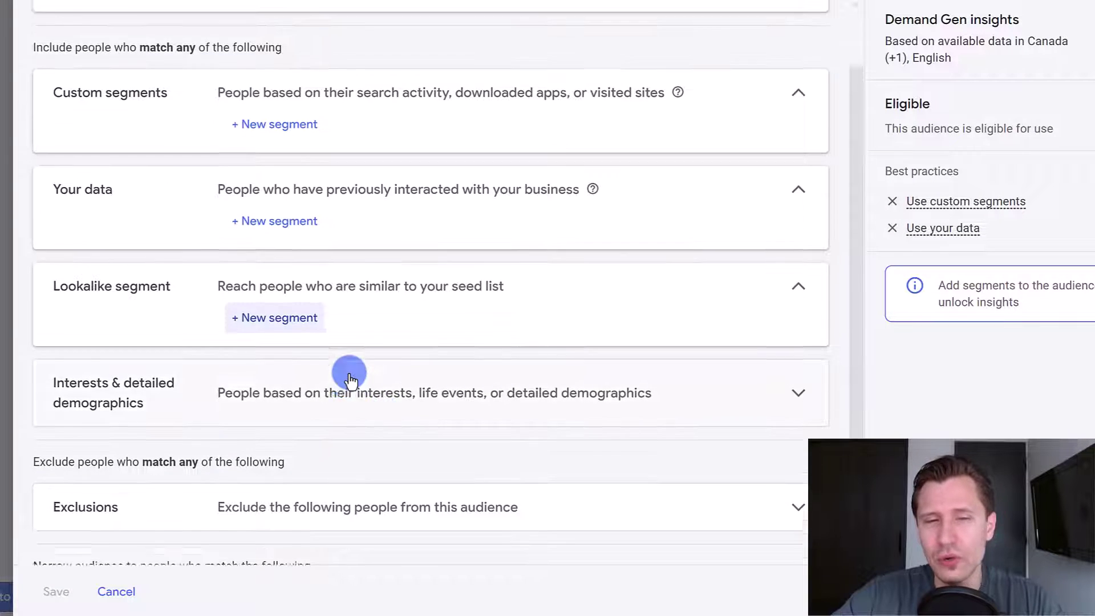
Expand Interests & detailed demographics and browse the available Life events segments
scroll(249, 311, down, 3)
click(222, 295)
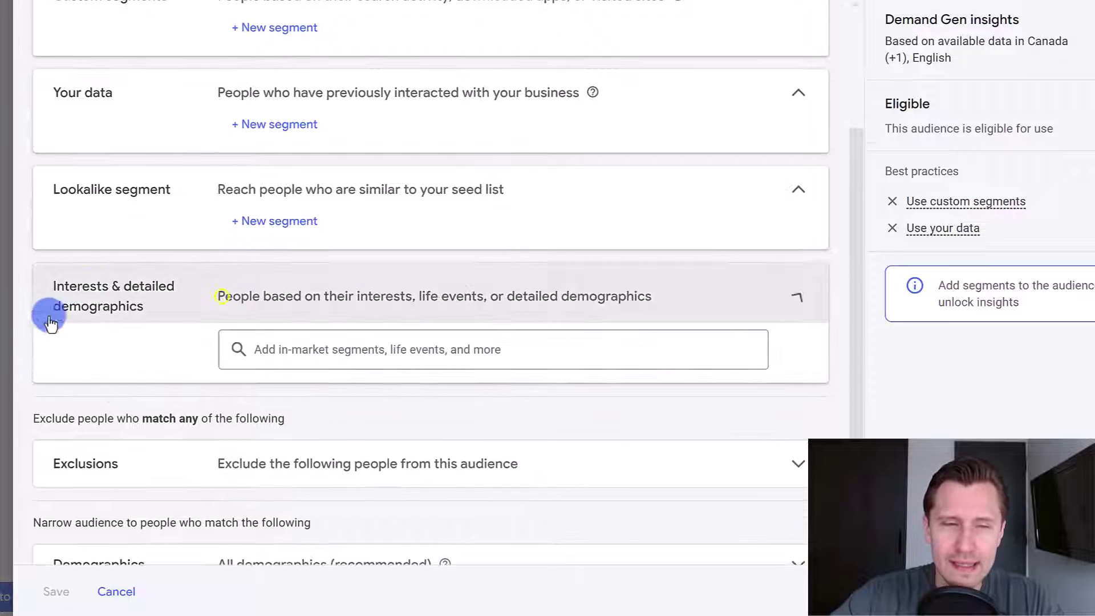
click(311, 349)
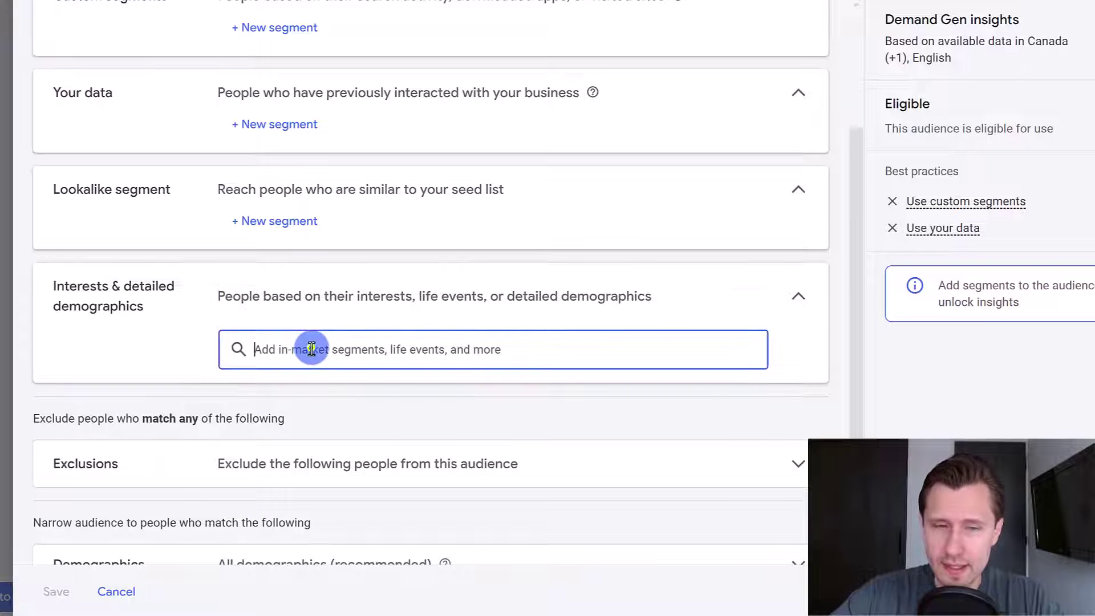
click(336, 288)
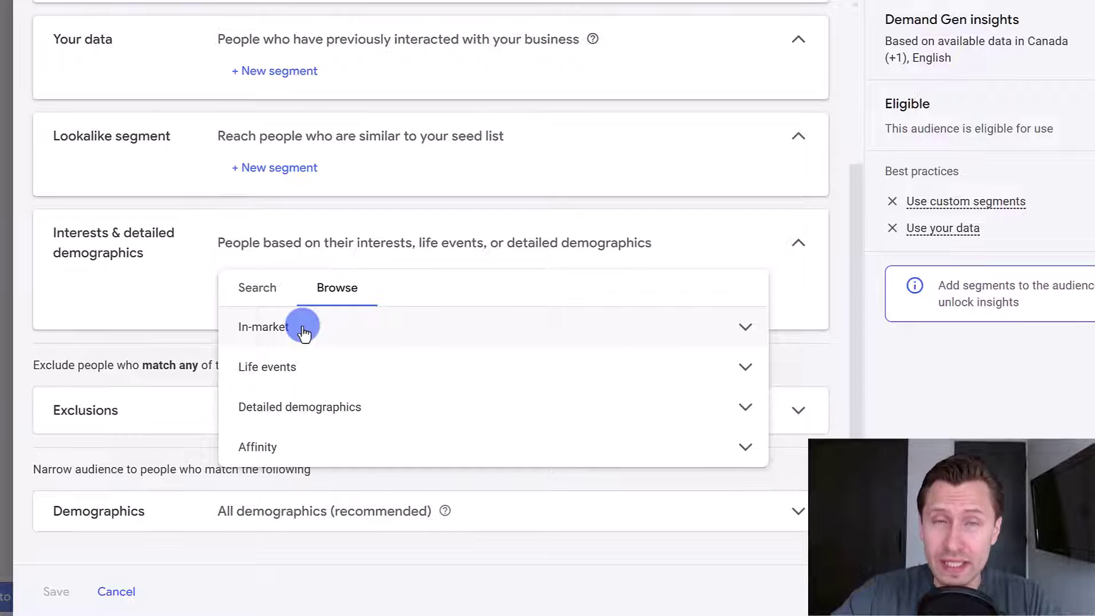
click(272, 366)
scroll(313, 428, down, 2)
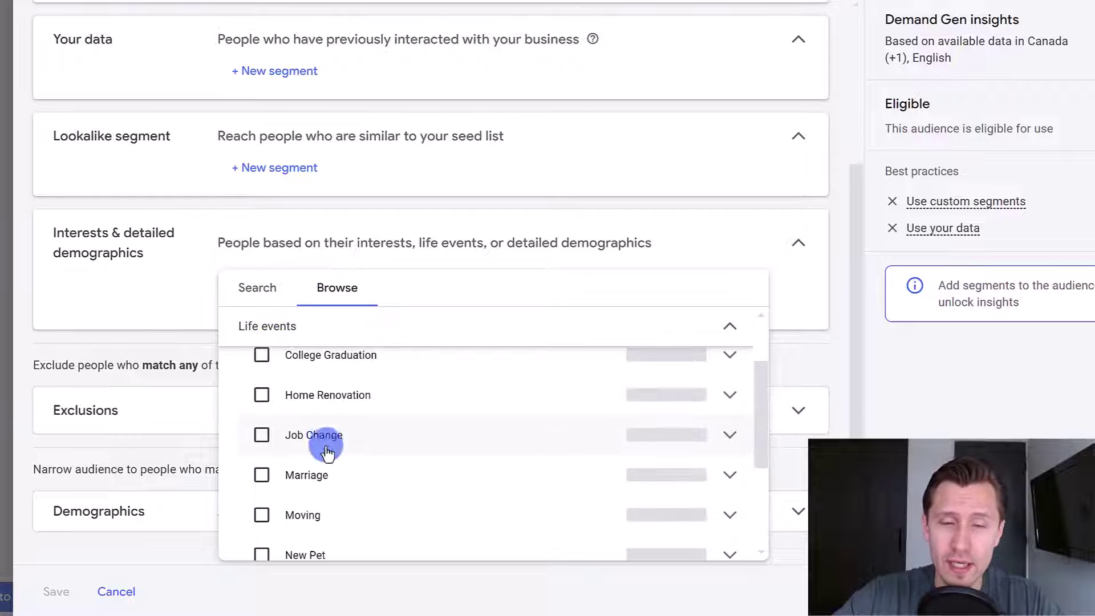
scroll(314, 434, down, 2)
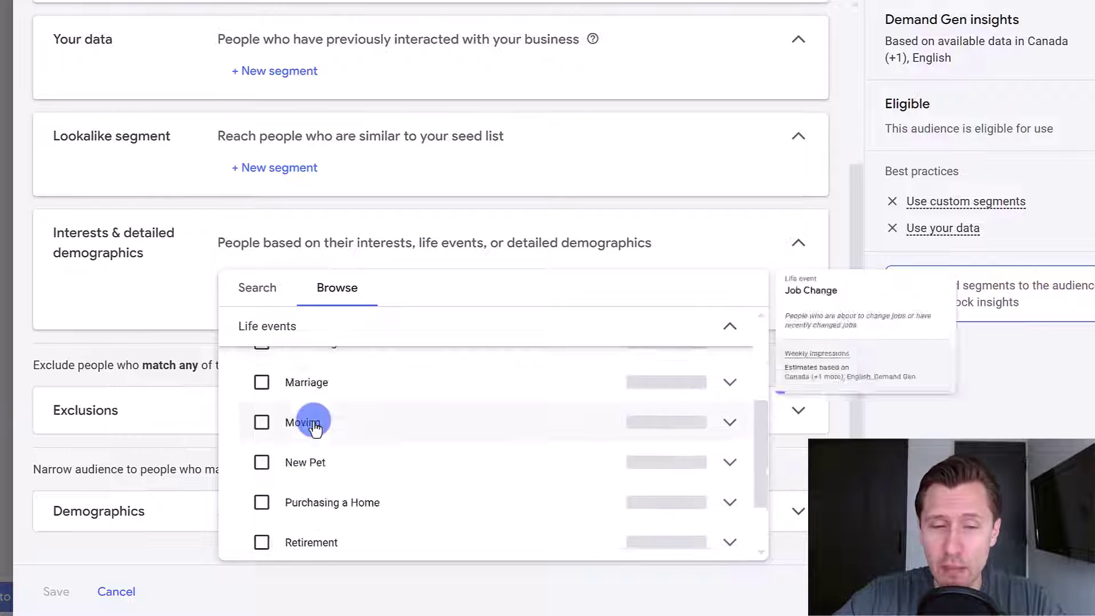
scroll(314, 425, down, 2)
Browse the Detailed demographics categories and the Affinity segments available for the audience
click(309, 503)
scroll(360, 467, down, 3)
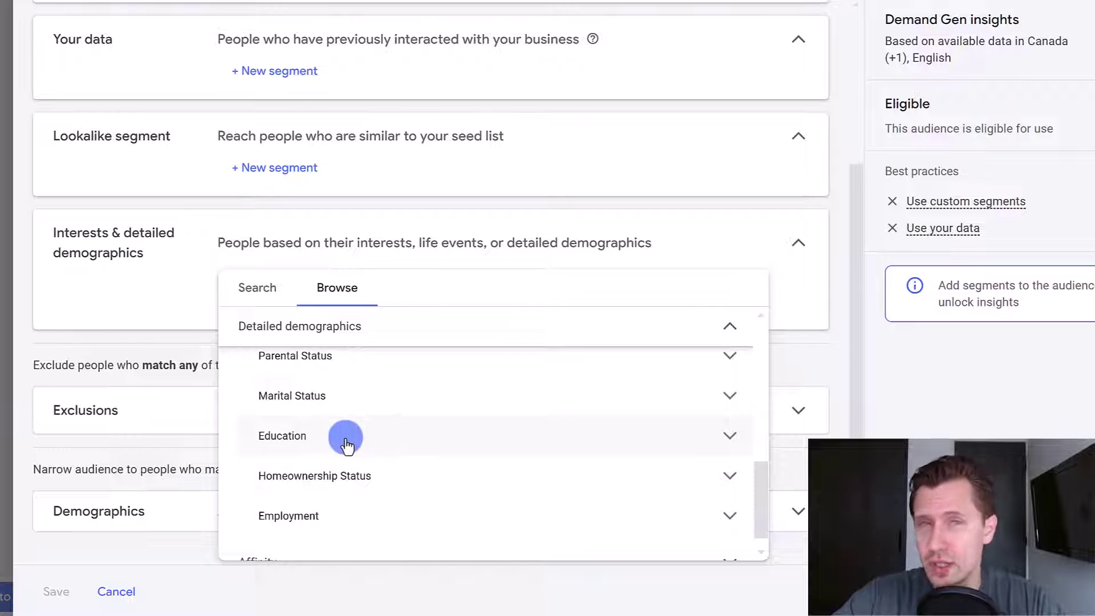
scroll(318, 433, down, 1)
click(300, 547)
scroll(335, 493, down, 3)
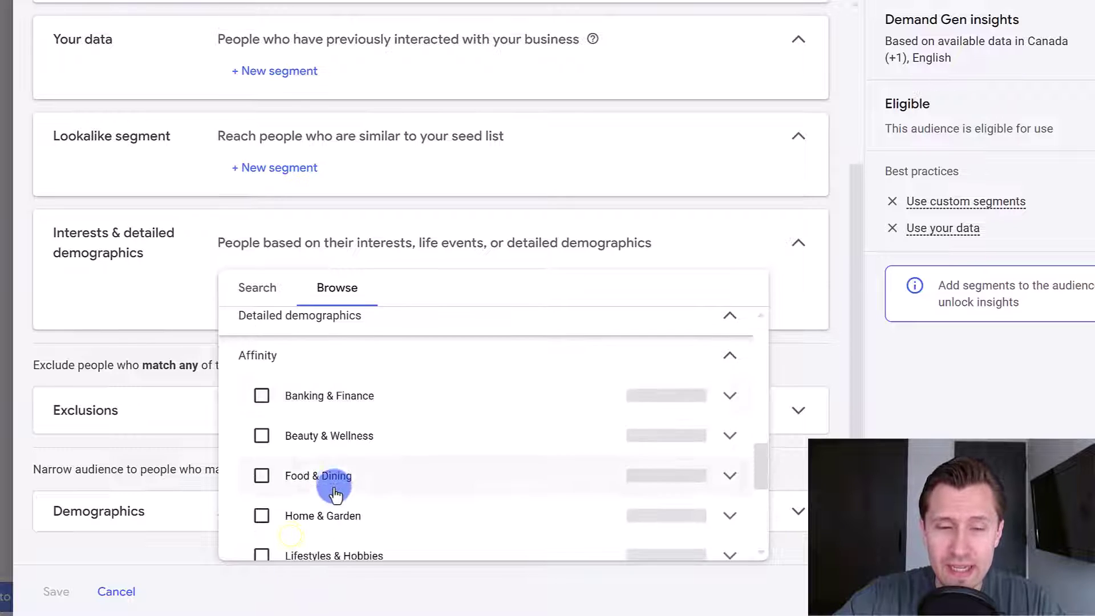
mouse_move(360, 410)
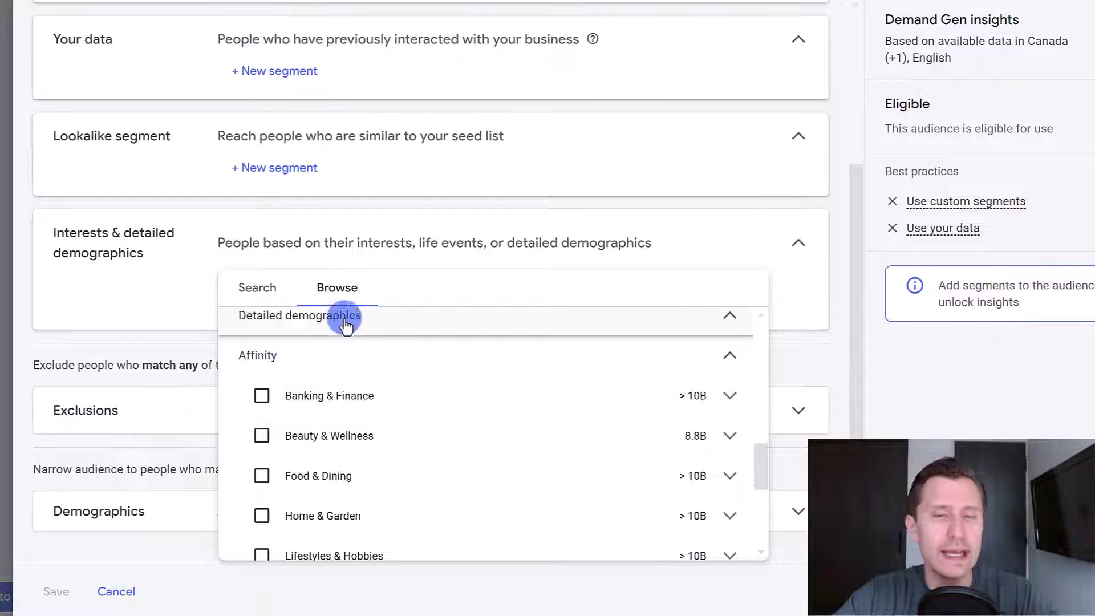
scroll(411, 408, down, 2)
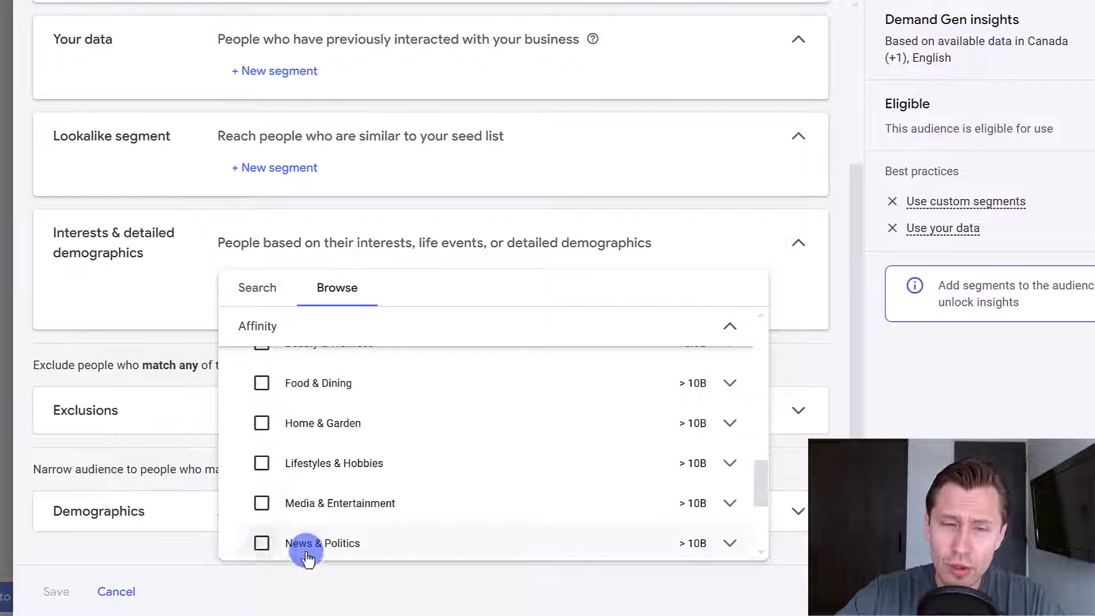
scroll(308, 556, down, 2)
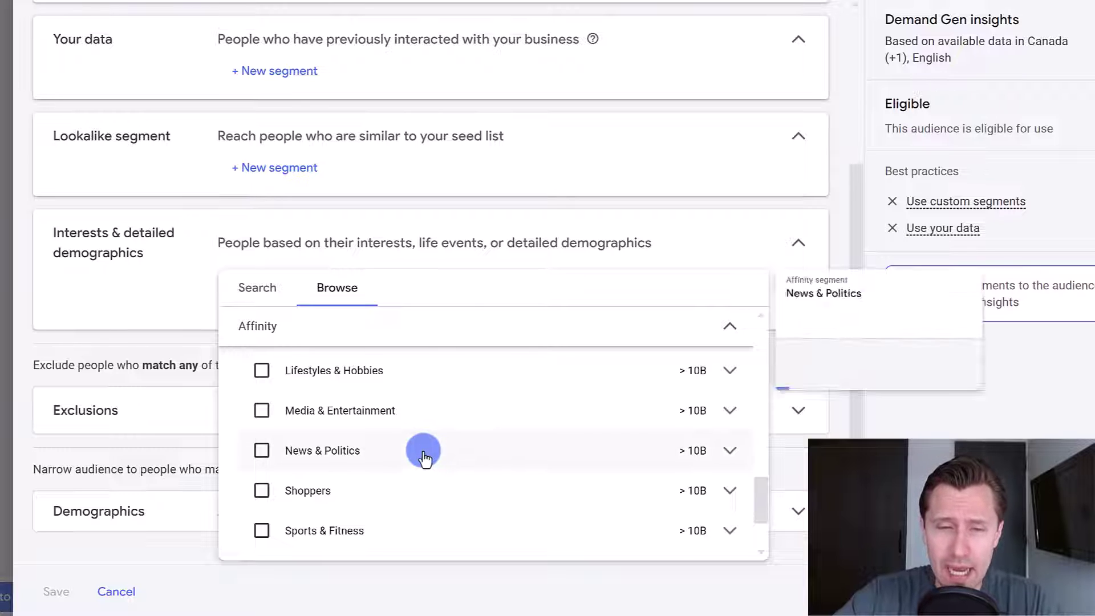
scroll(422, 457, down, 3)
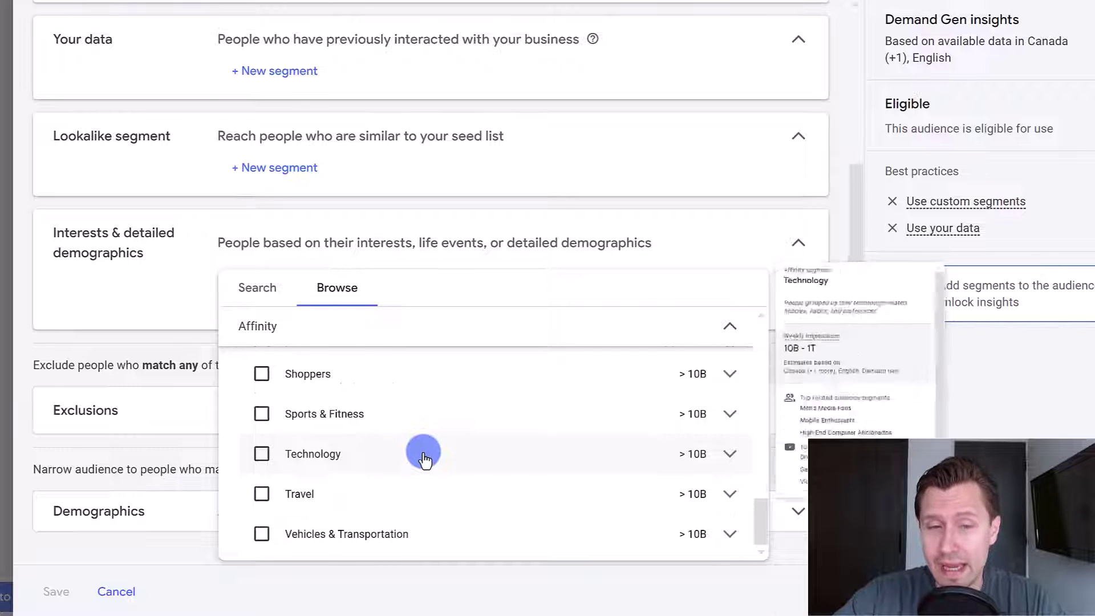
Add the Avid Investors segment from Banking & Finance under Affinity to the audience's interests
scroll(425, 459, up, 4)
scroll(422, 456, up, 2)
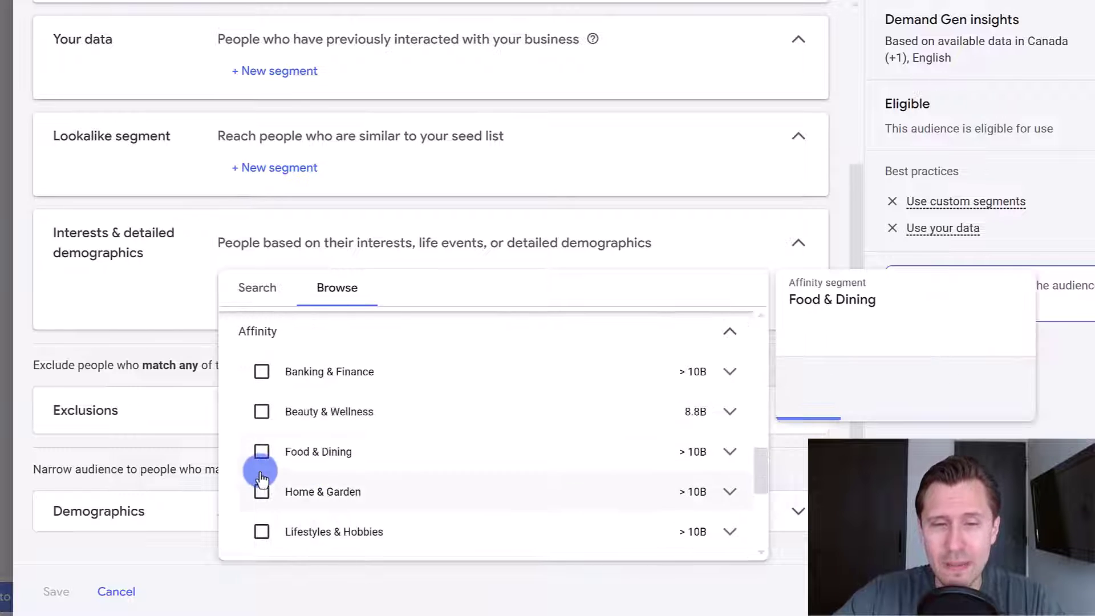
scroll(325, 465, up, 2)
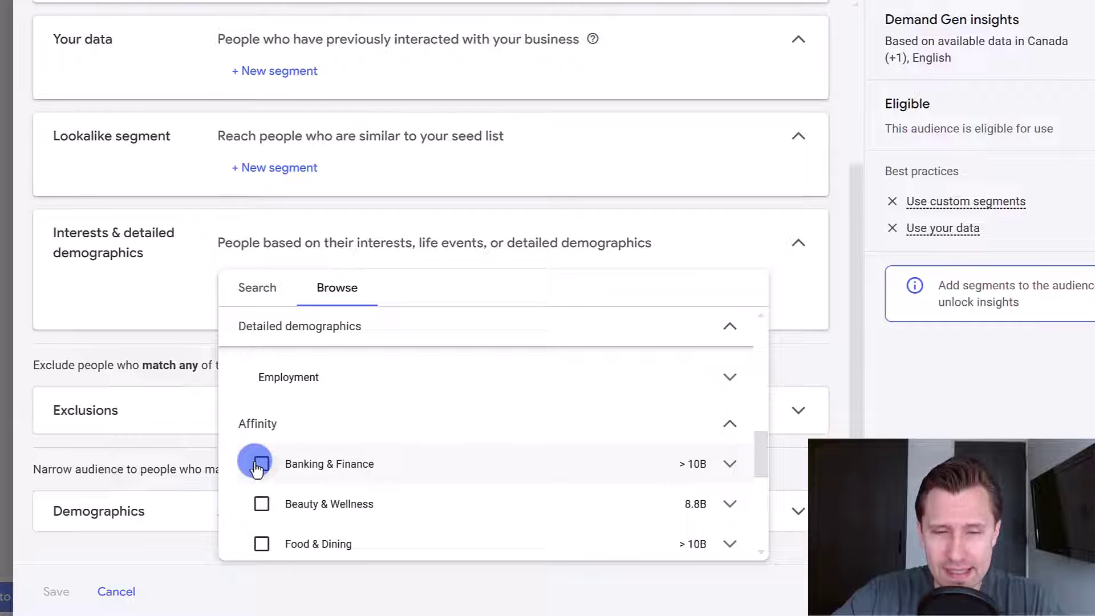
click(732, 465)
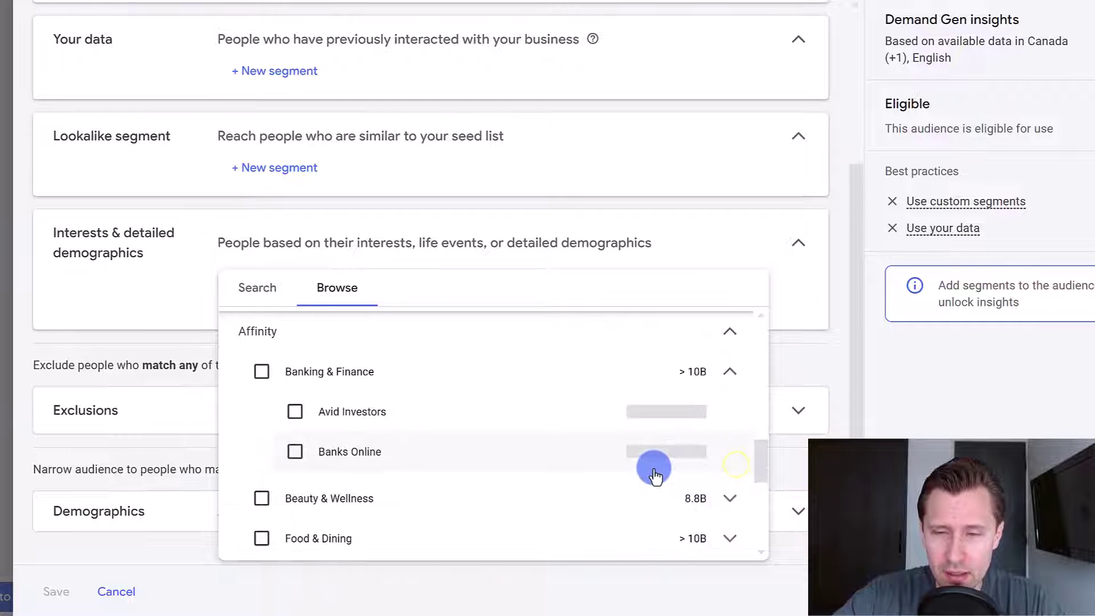
click(290, 415)
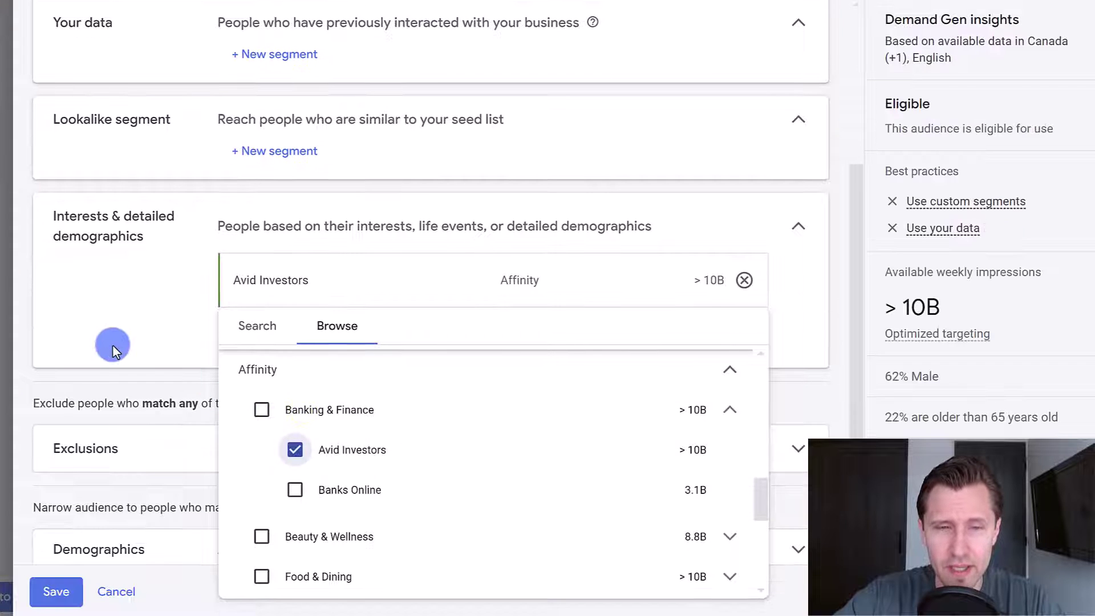
click(112, 345)
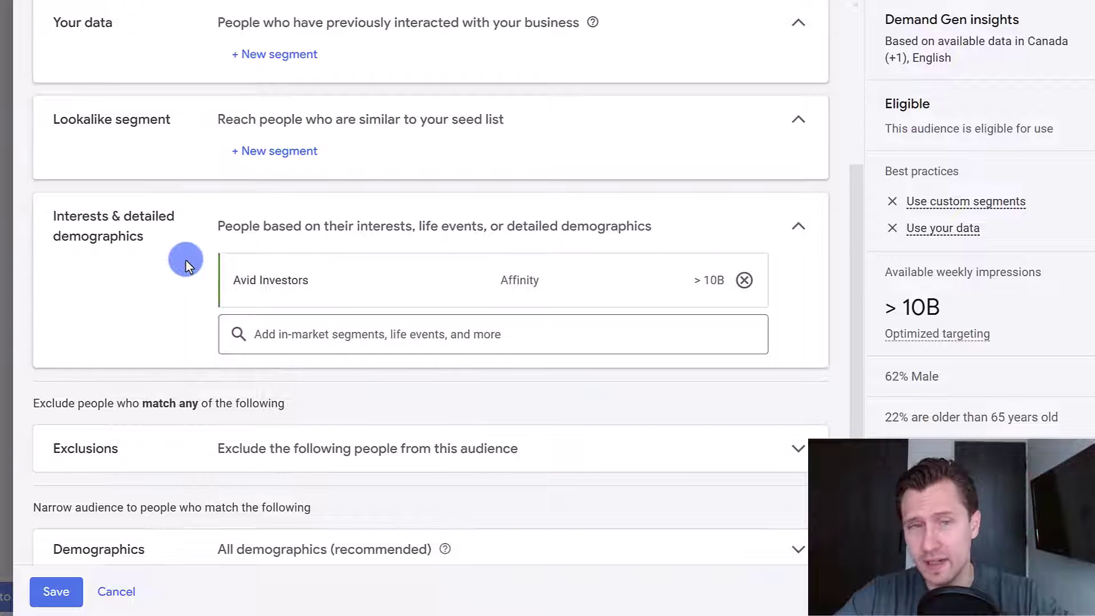
Browse the in-market and life events segments available for the audience's interests and close the list
scroll(183, 257, up, 3)
scroll(146, 323, down, 2)
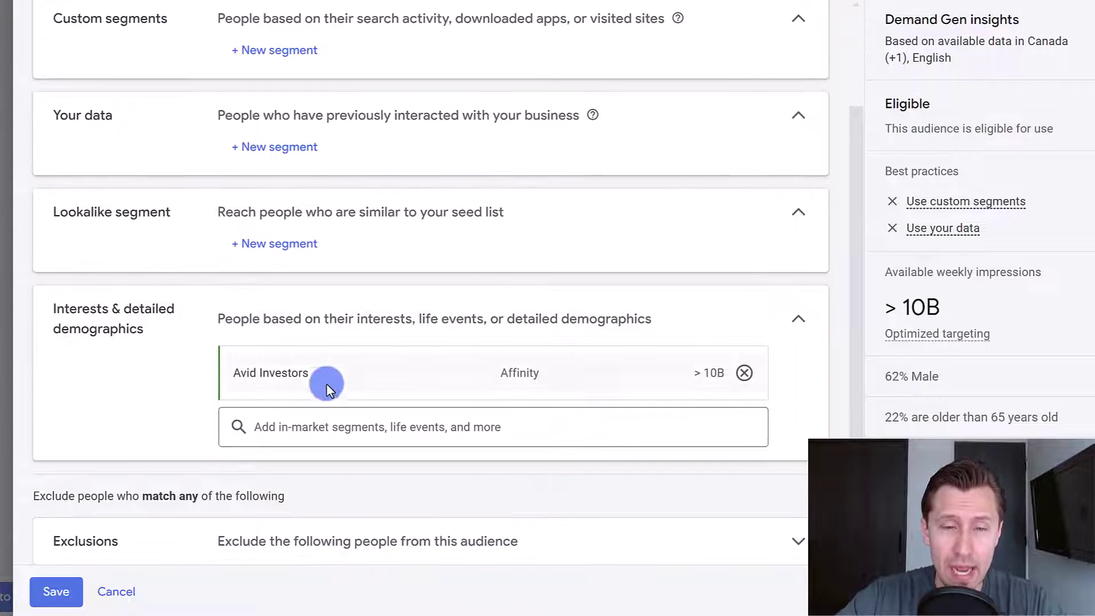
click(343, 426)
scroll(274, 342, down, 2)
click(328, 288)
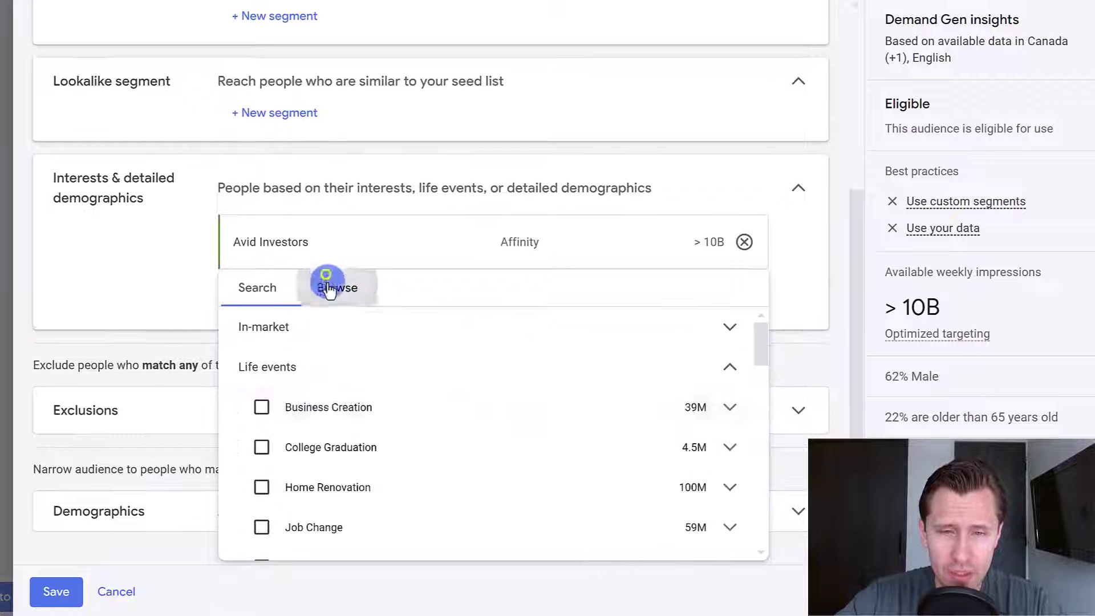
scroll(269, 365, down, 2)
scroll(297, 365, up, 2)
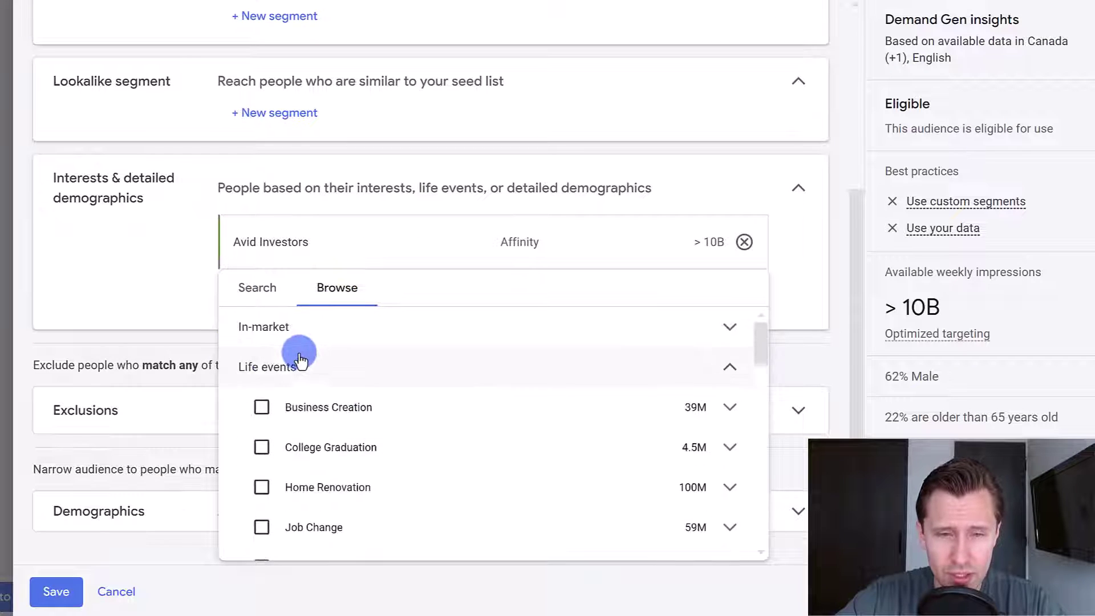
scroll(365, 371, down, 5)
click(171, 273)
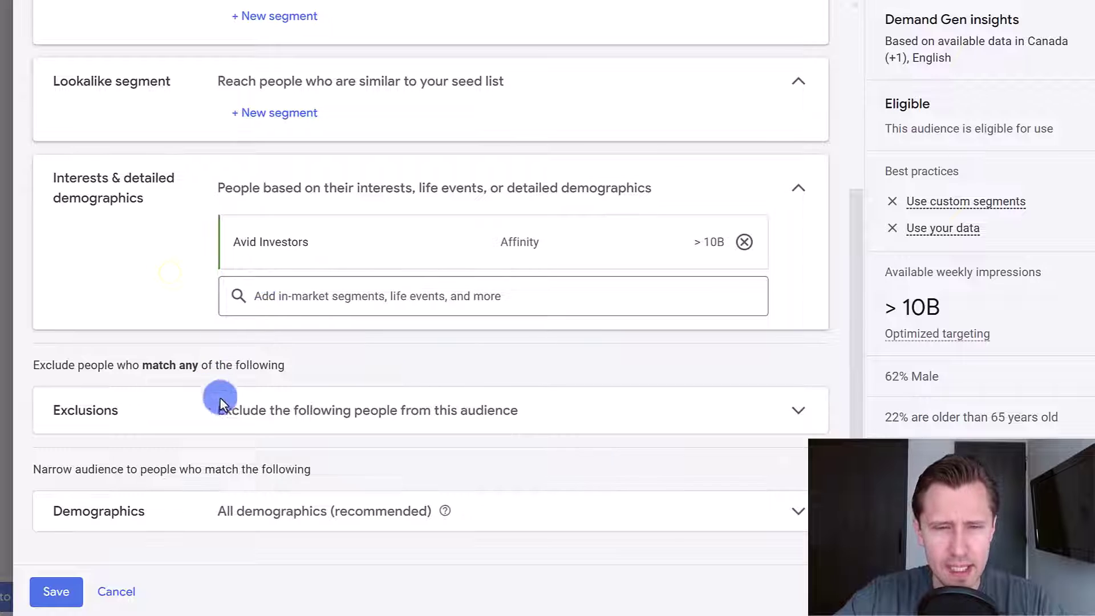
Narrow the audience demographics to ages 25 to 44 and to males only, excluding the Female and Unknown genders
click(252, 519)
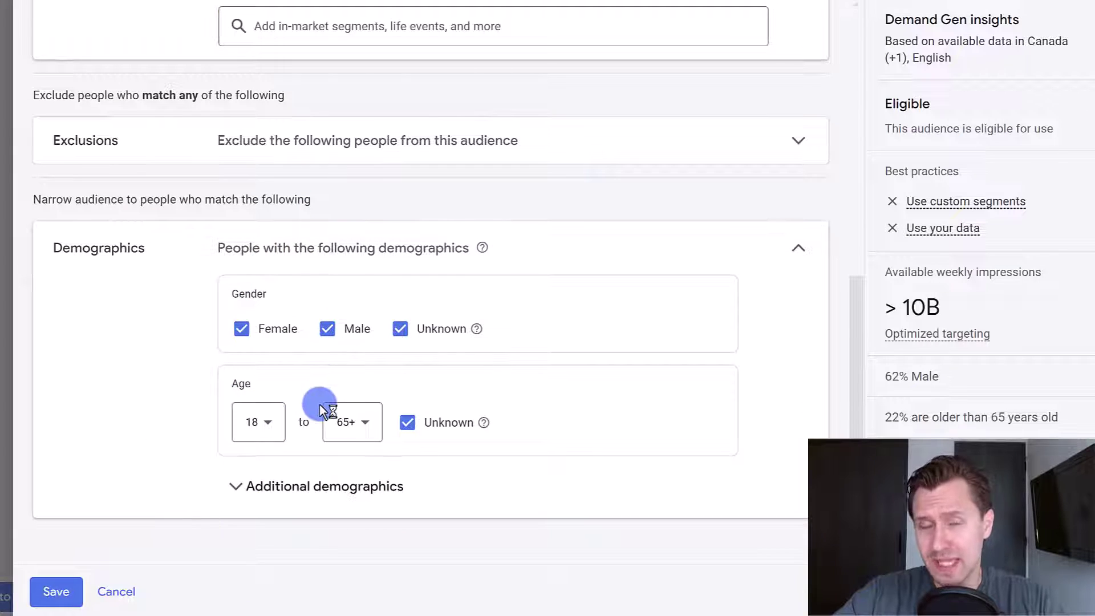
click(352, 425)
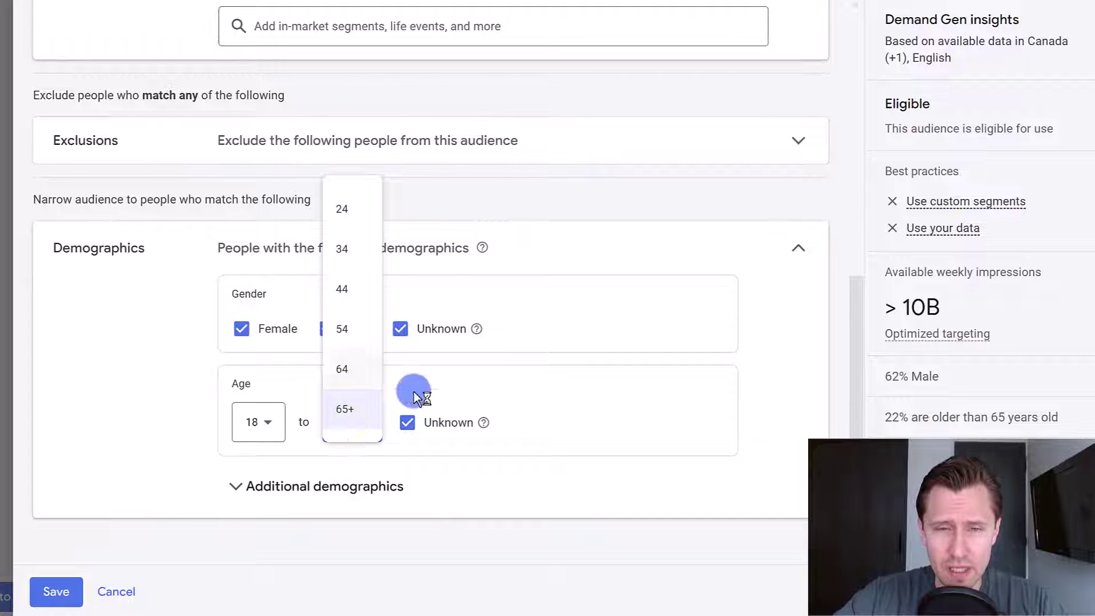
click(261, 421)
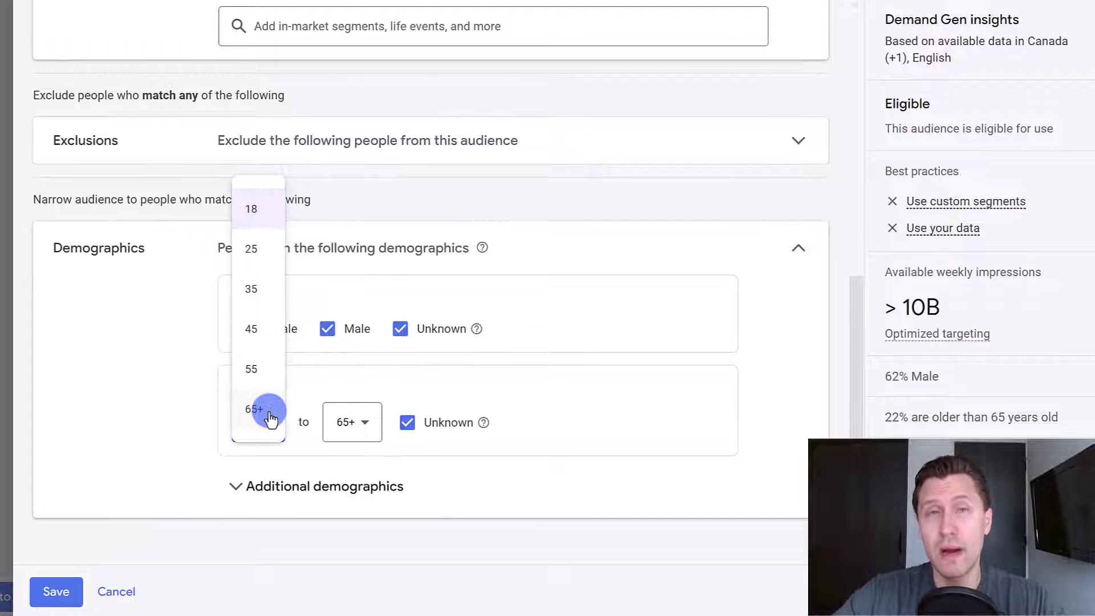
click(254, 251)
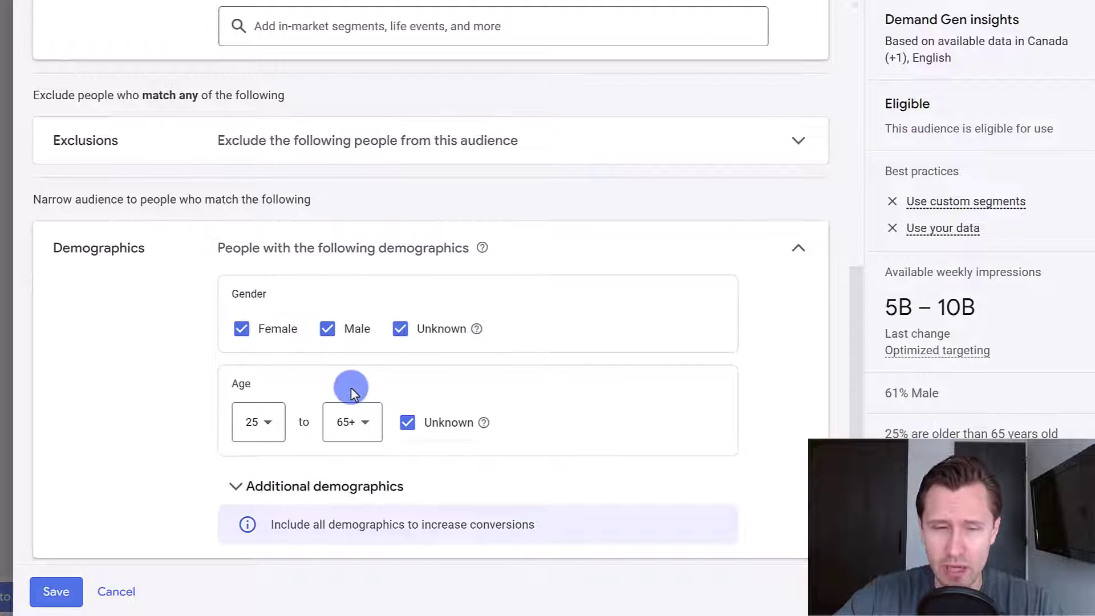
click(256, 421)
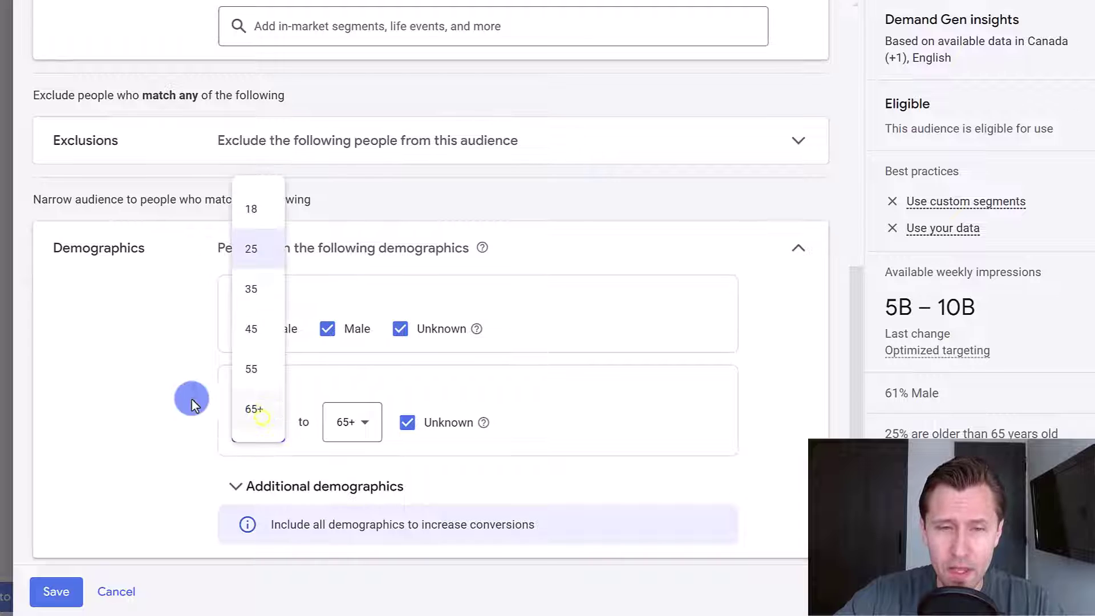
click(157, 388)
click(339, 436)
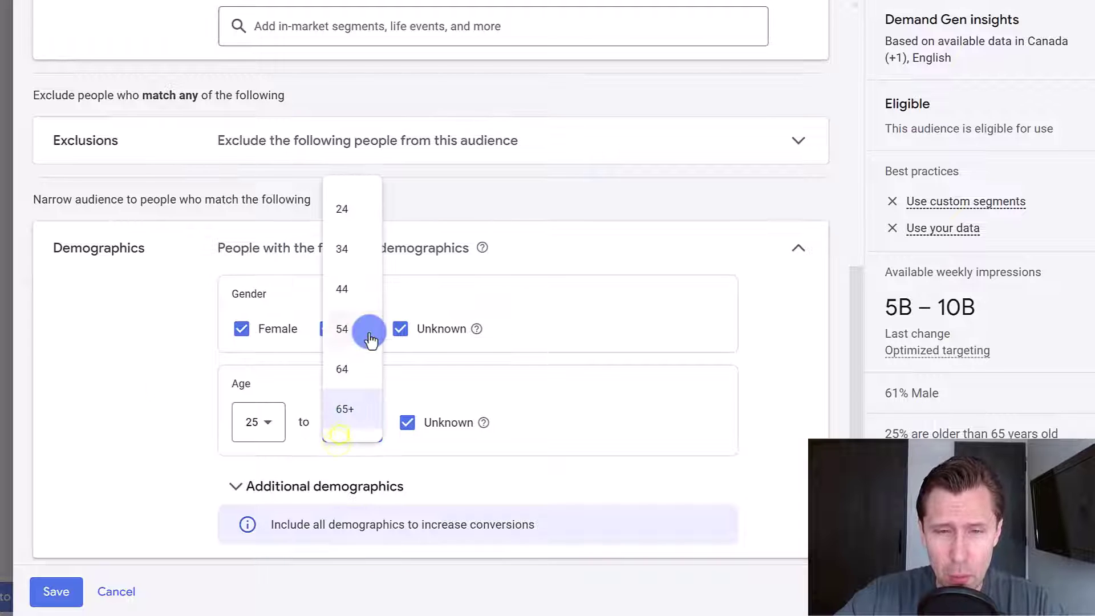
click(345, 287)
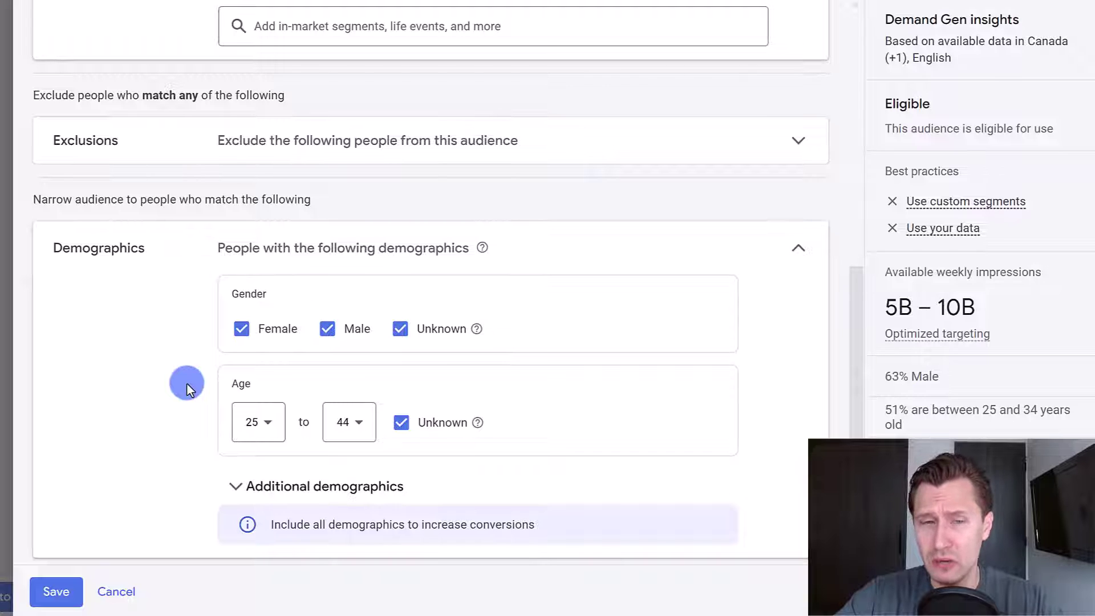
click(255, 342)
click(399, 329)
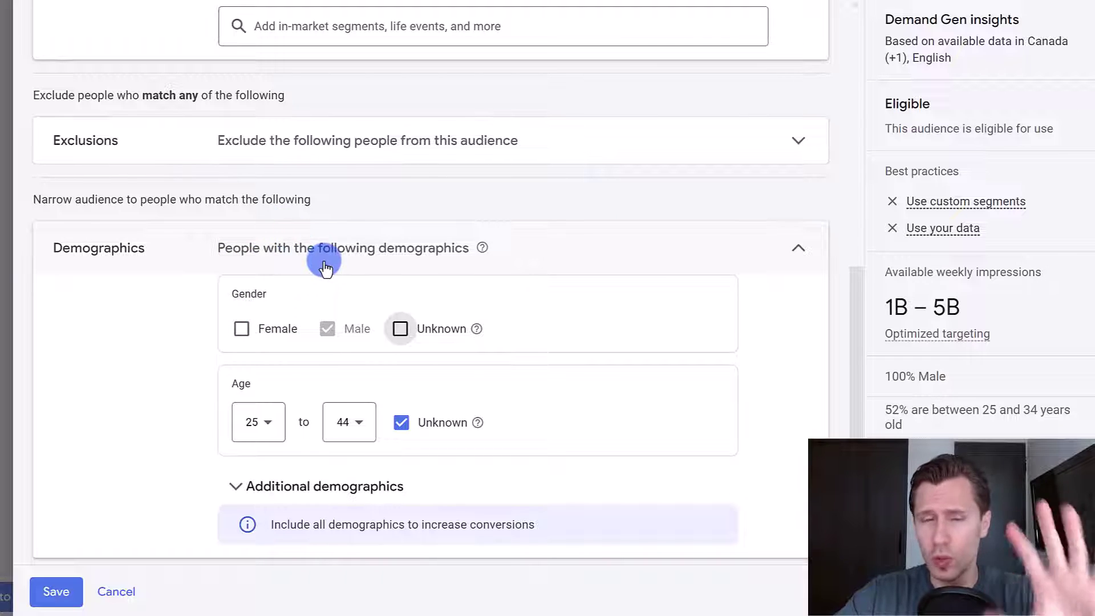
Expand Exclusions, examine the segment types offered for a new exclusion segment, and return to the audience
scroll(381, 234, up, 3)
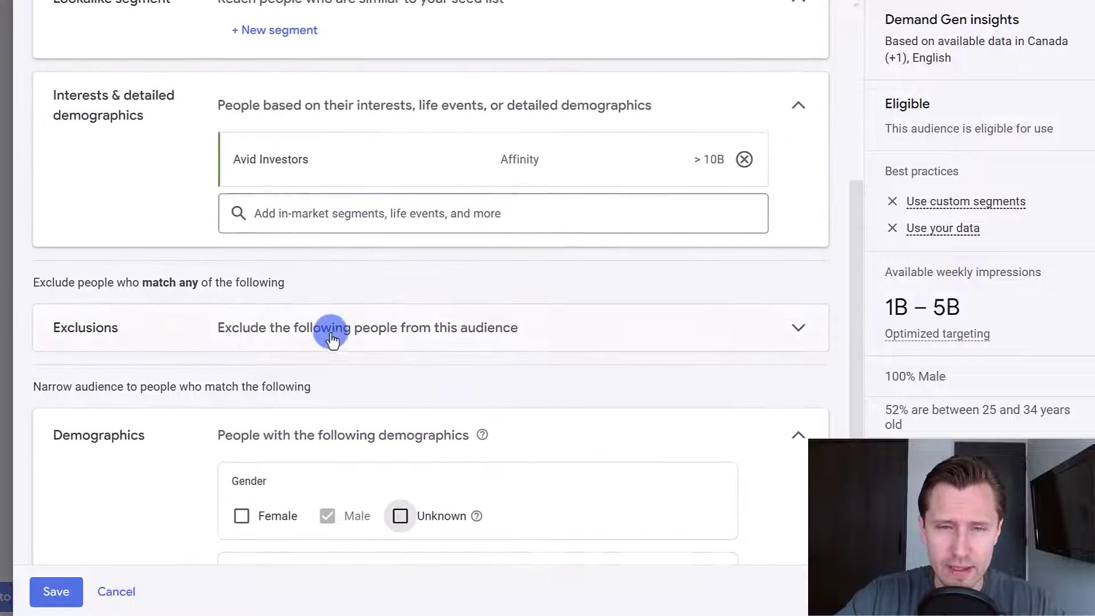
scroll(329, 335, up, 2)
click(257, 410)
click(260, 448)
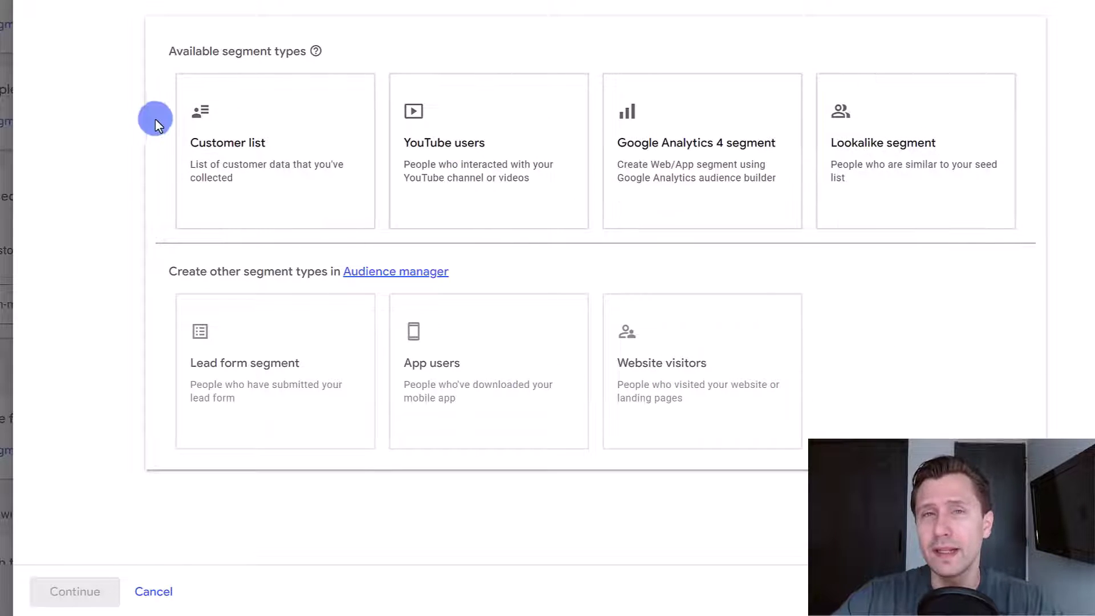
key(Escape)
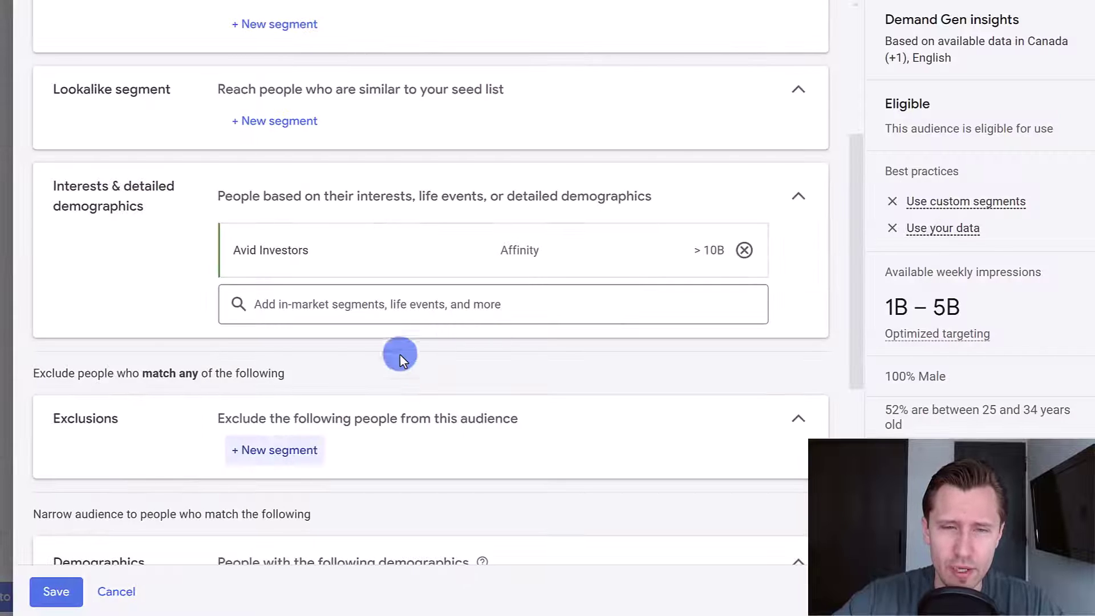
Name the audience "Avid Investors || Male 25-44" and save it to the ad group
scroll(365, 367, up, 5)
scroll(274, 329, down, 2)
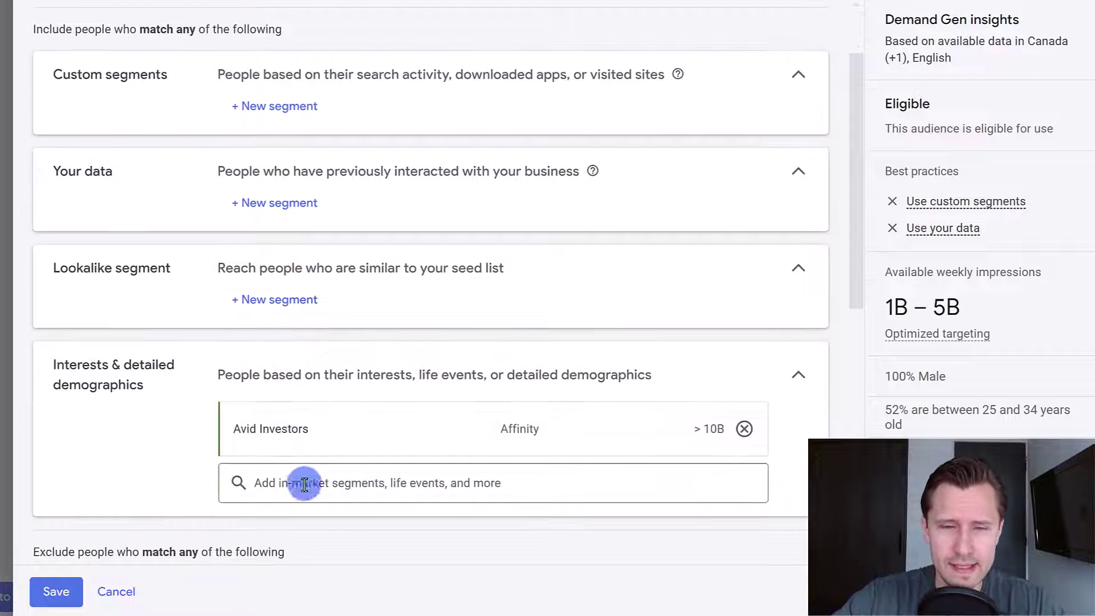
scroll(273, 127, up, 2)
click(252, 54)
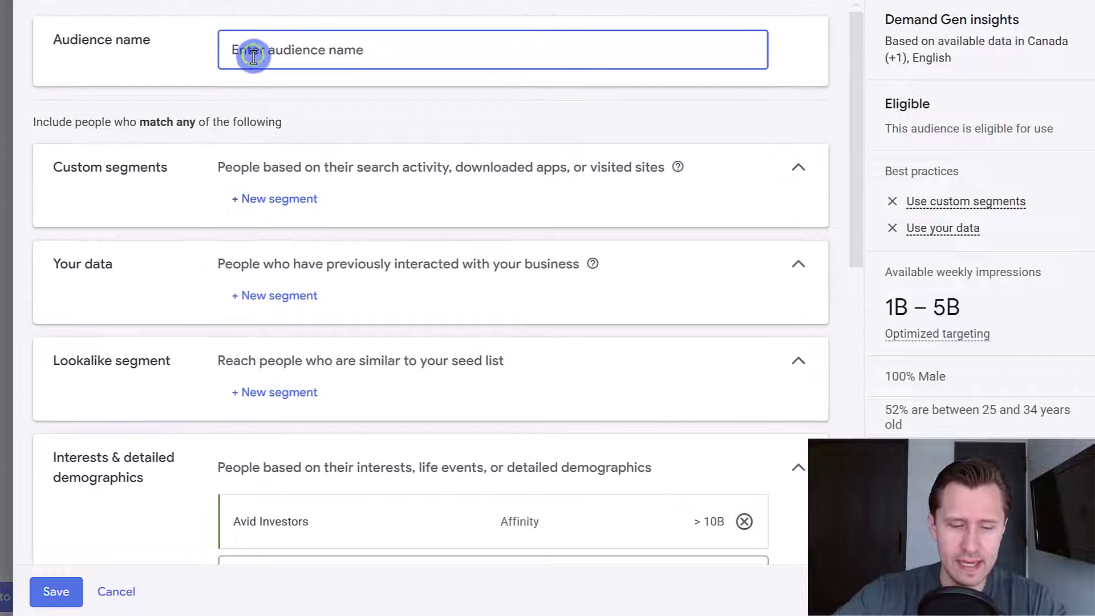
text(Avid Investors || Male 25-44)
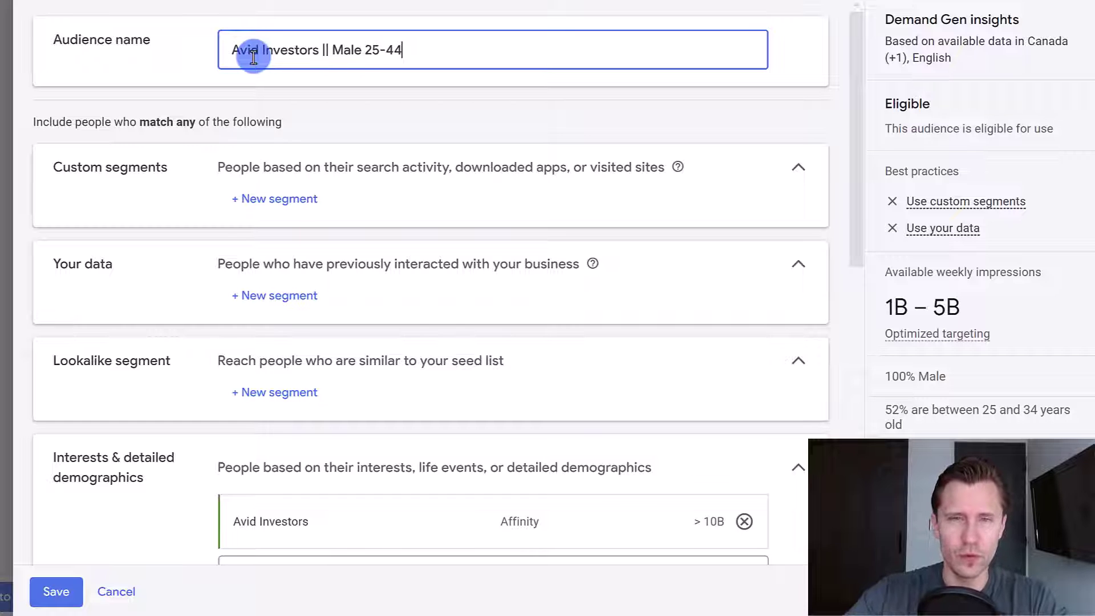
scroll(203, 156, down, 10)
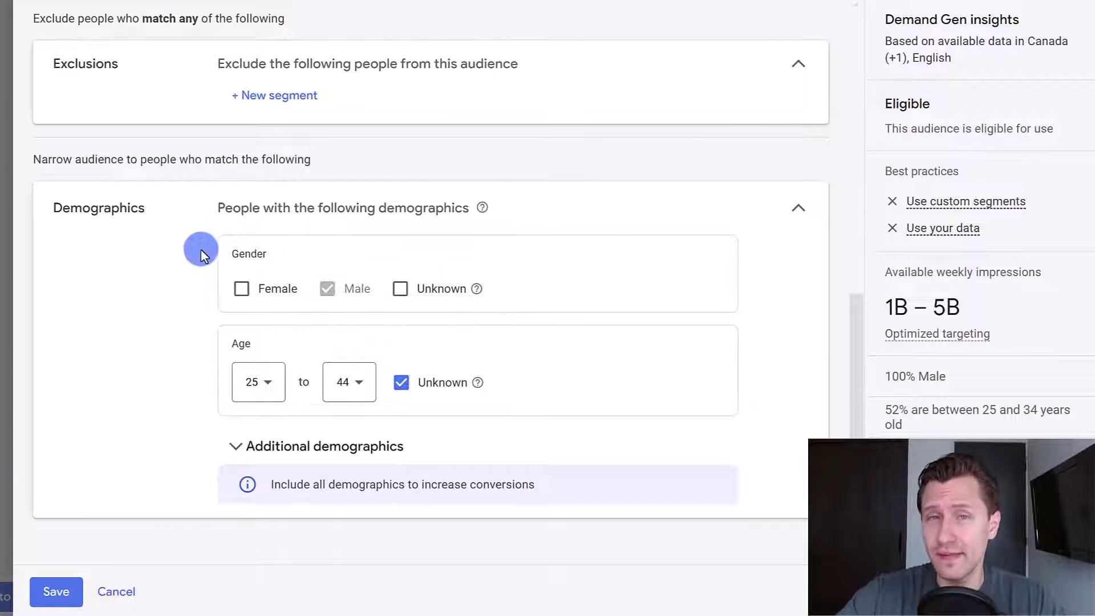
click(56, 593)
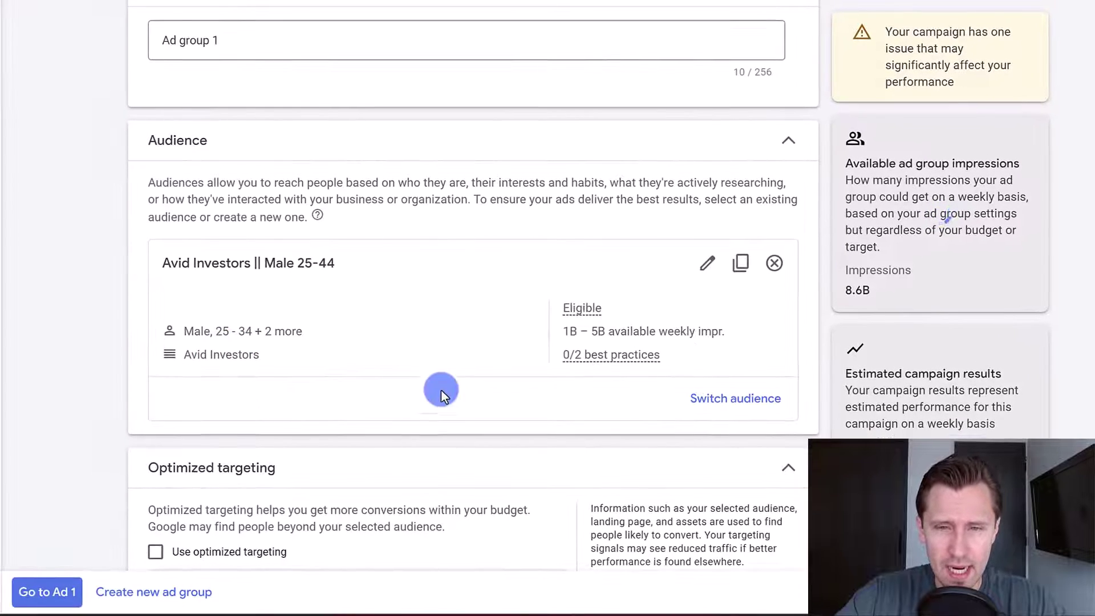
Rename the ad group as "Avid Investors || Male 25-44"
scroll(404, 239, up, 2)
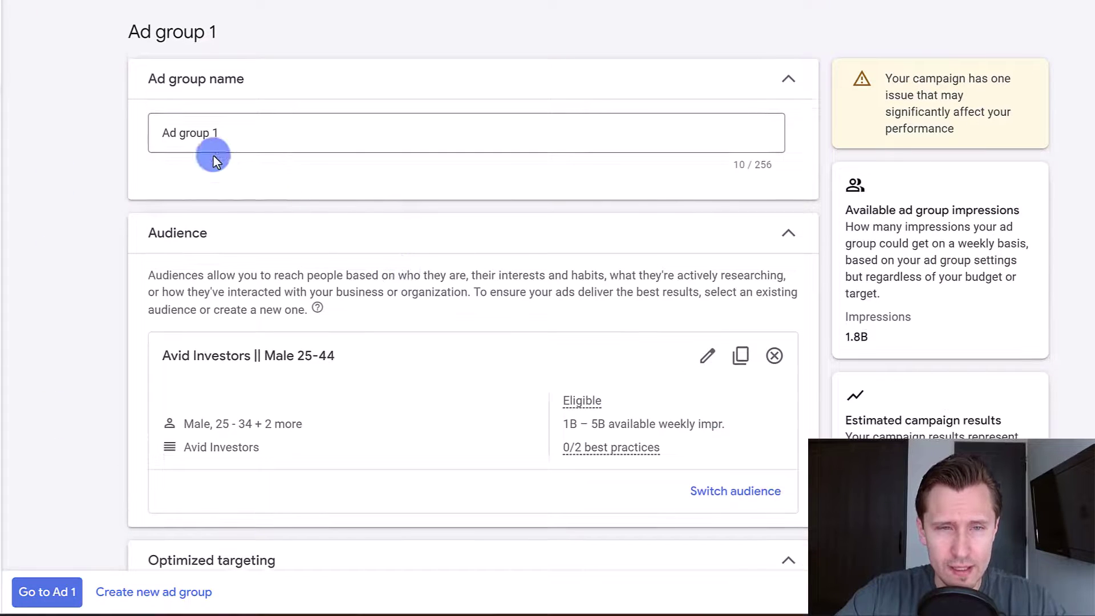
drag(232, 136, 160, 130)
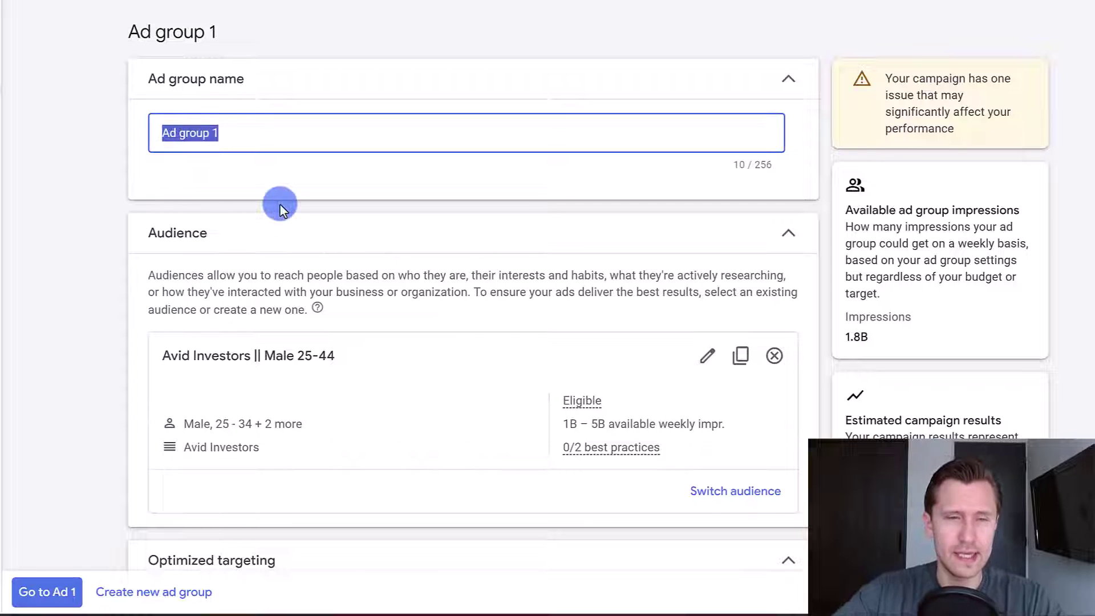
text(Avid Investor)
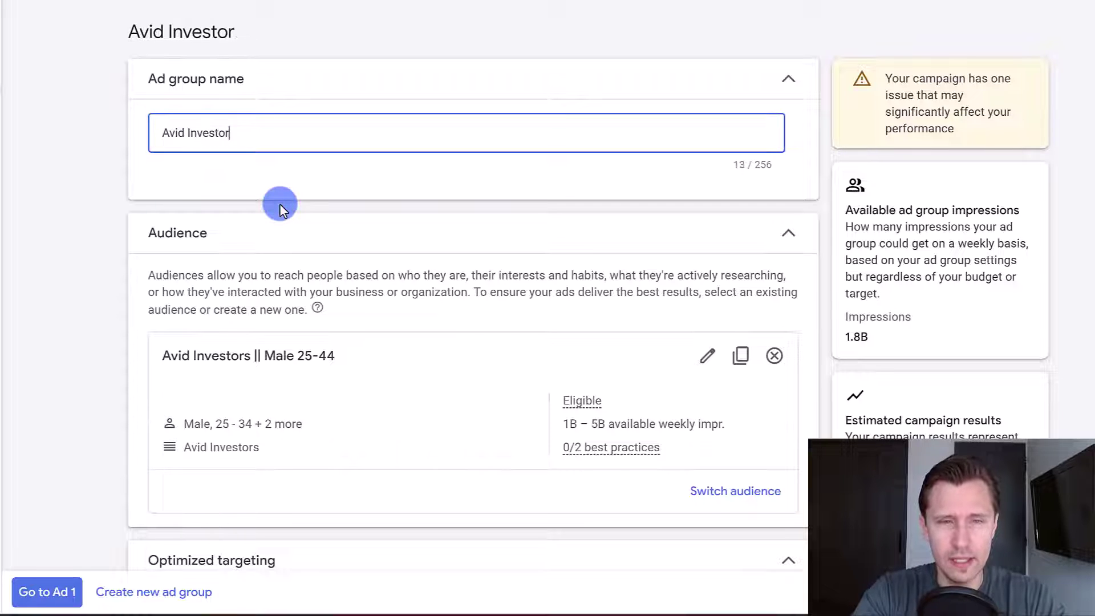
text(s || Male )
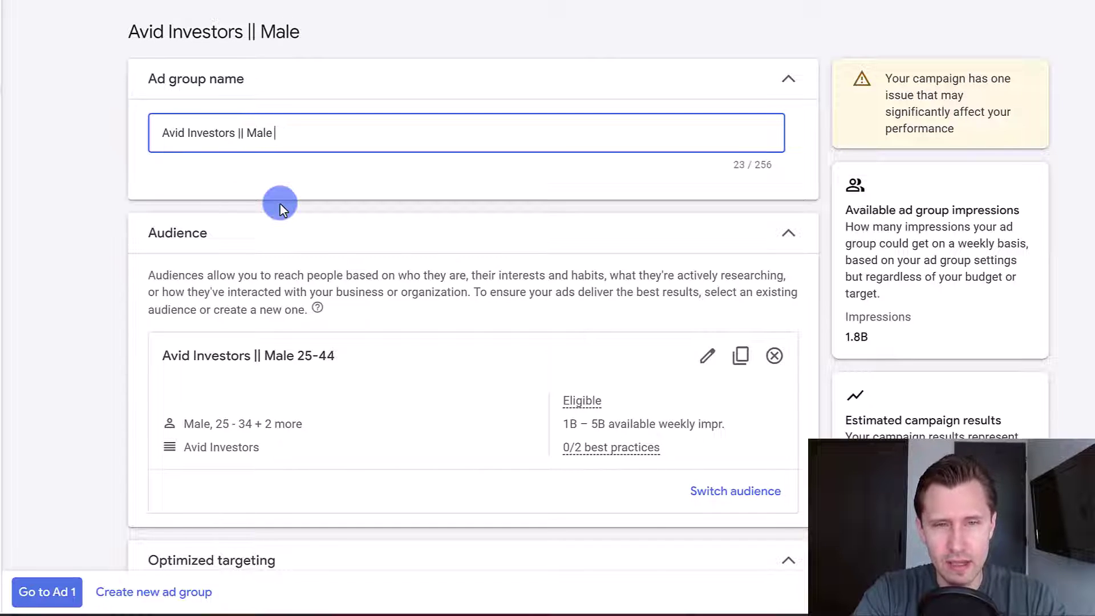
text(25-44)
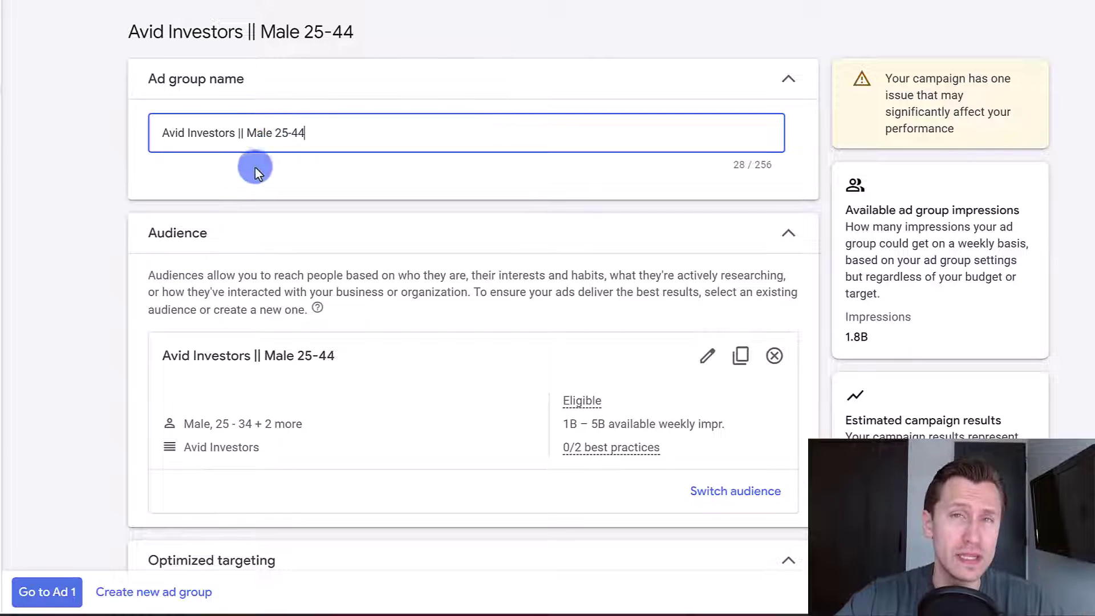
Open an editable copy of the saved audience, review its segments and demographics, and close it without saving
scroll(286, 166, down, 5)
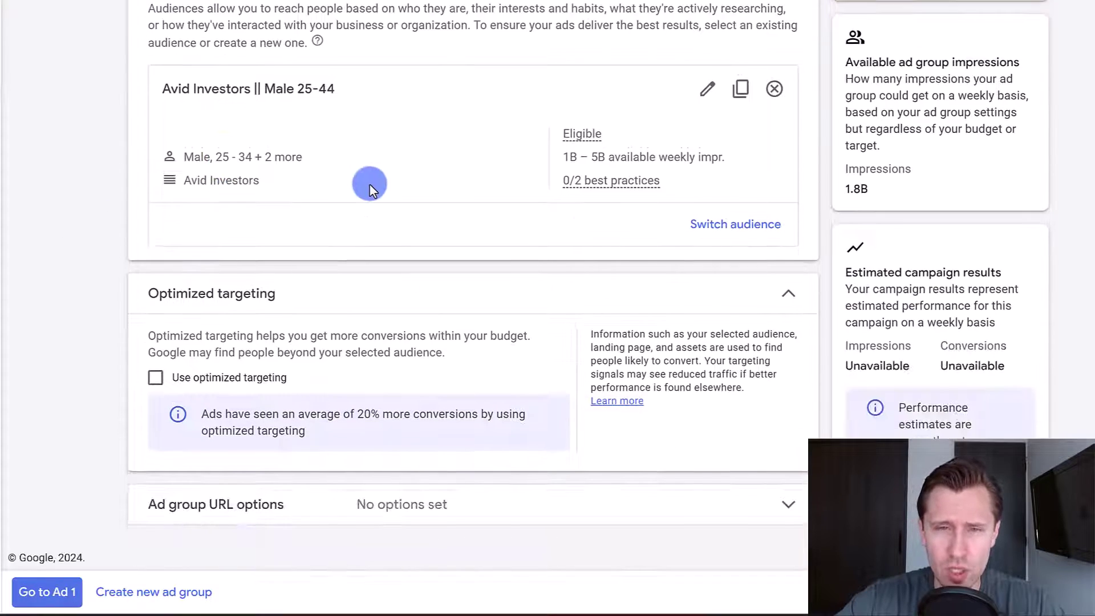
scroll(722, 188, up, 2)
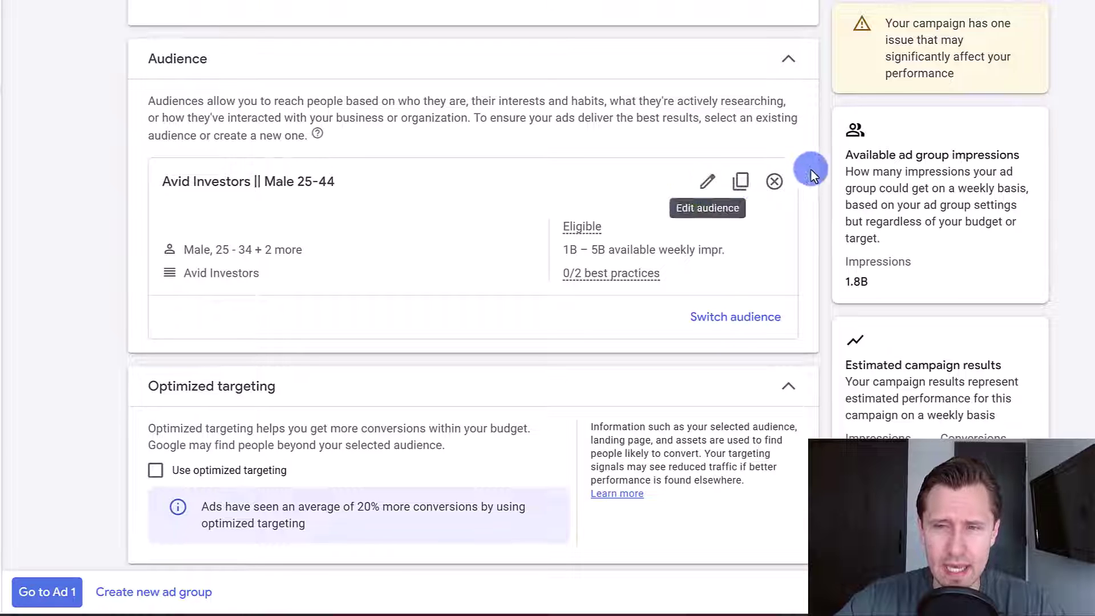
click(739, 181)
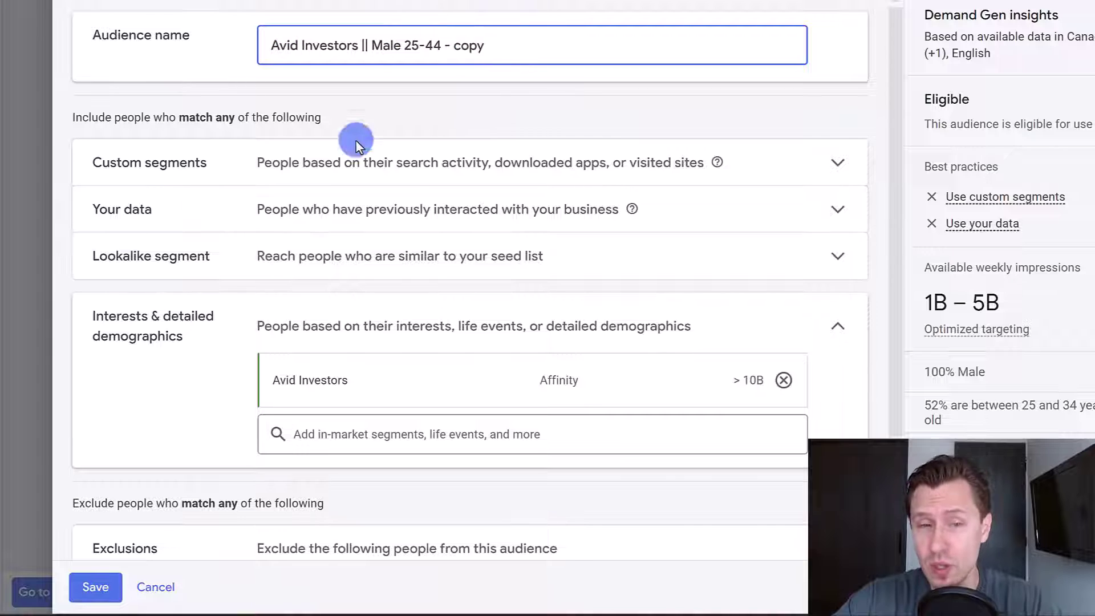
scroll(391, 396, down, 3)
scroll(361, 420, up, 3)
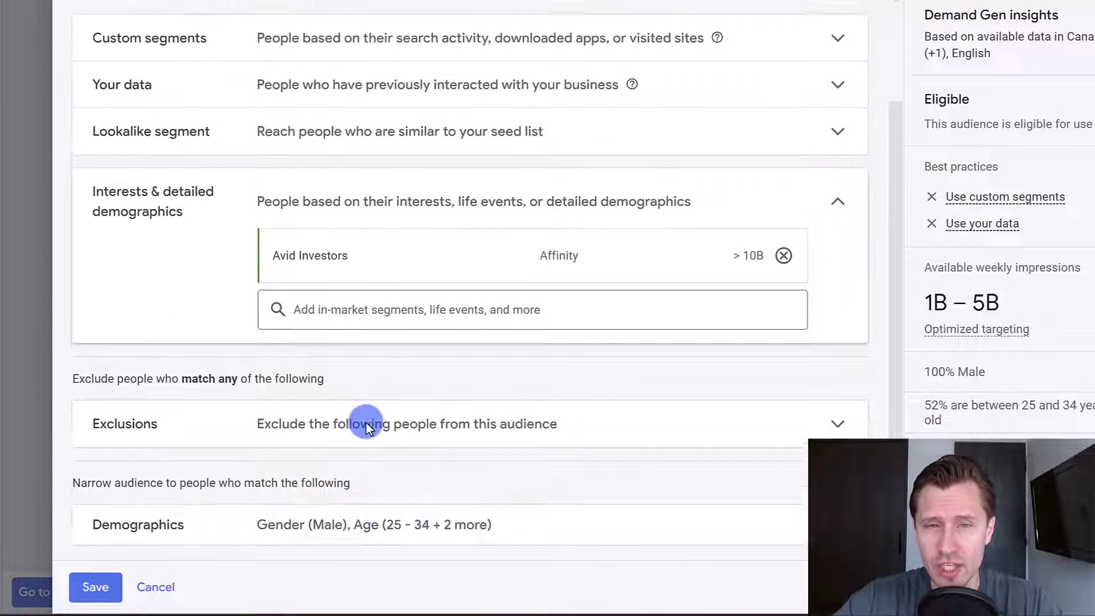
drag(492, 46, 336, 74)
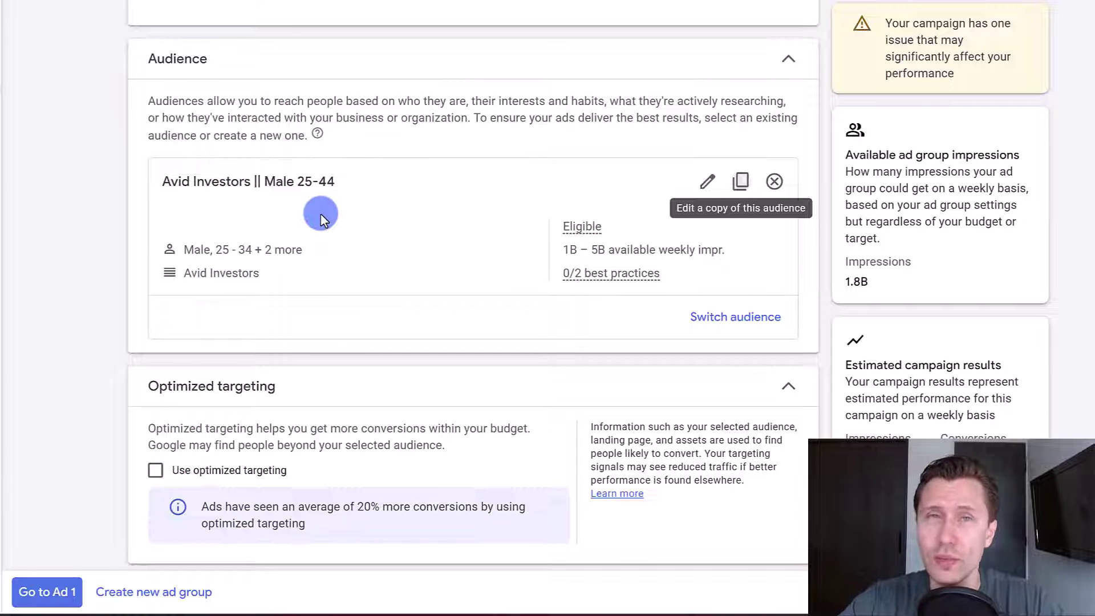
Turn on optimized targeting for the ad group
scroll(318, 213, down, 2)
scroll(228, 259, up, 4)
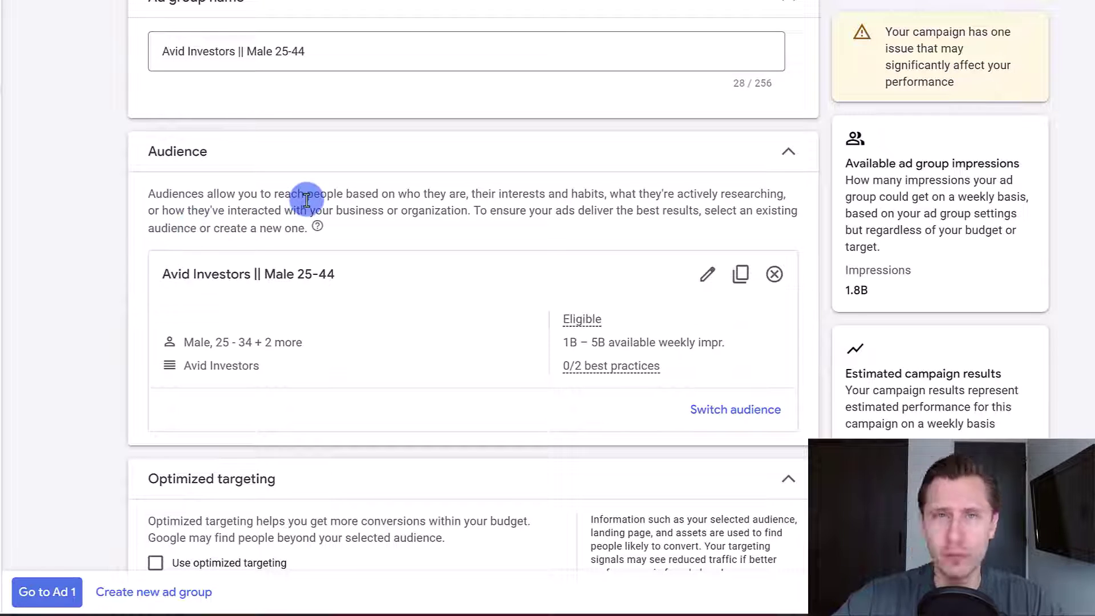
scroll(306, 199, down, 3)
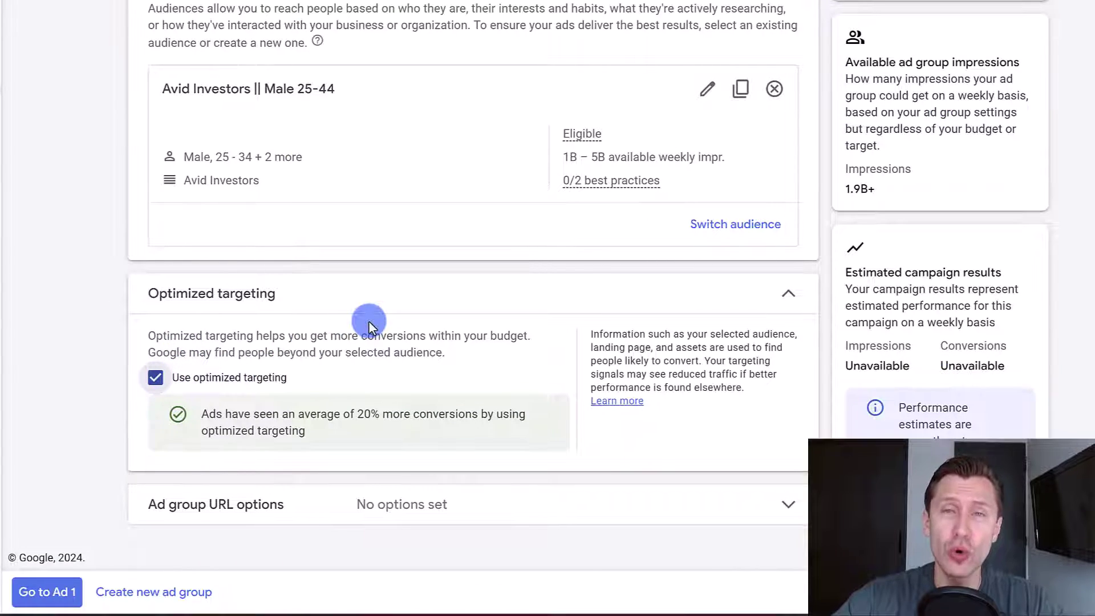
scroll(381, 298, up, 3)
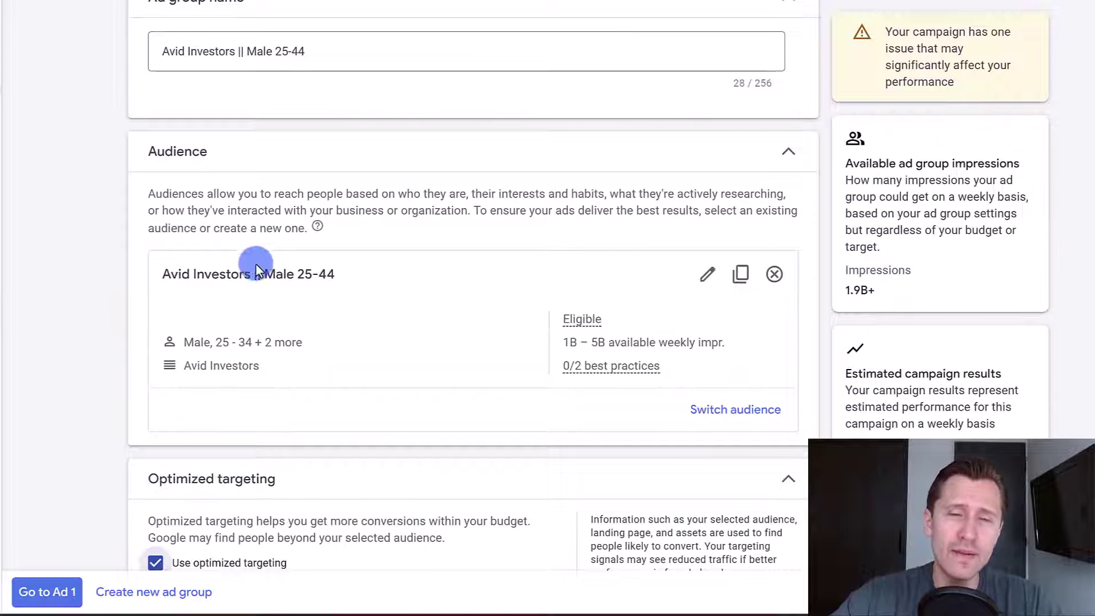
drag(273, 274, 322, 273)
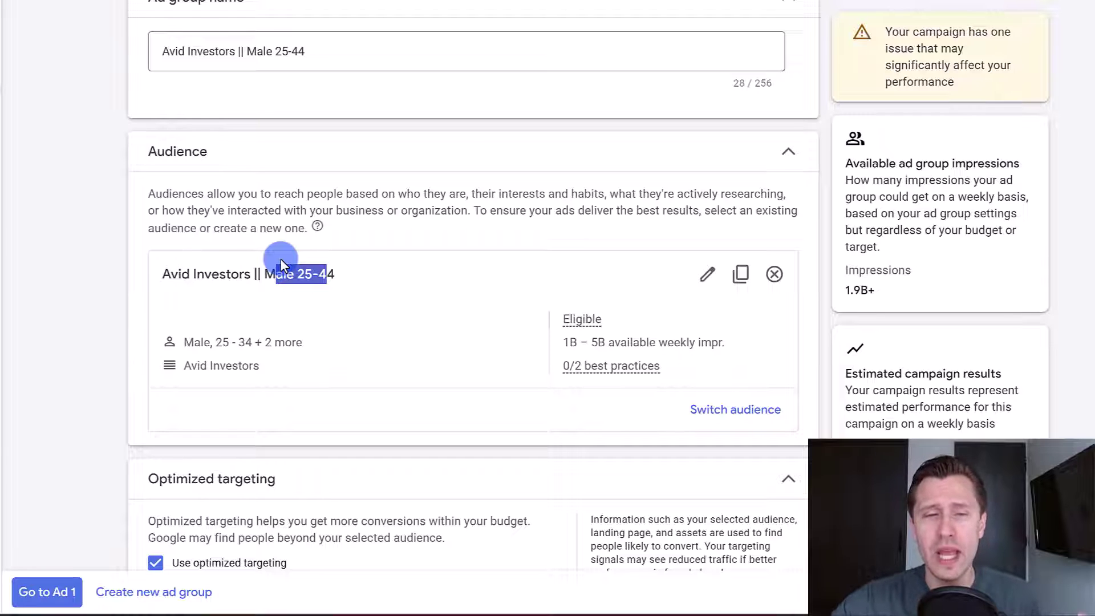
drag(249, 273, 122, 288)
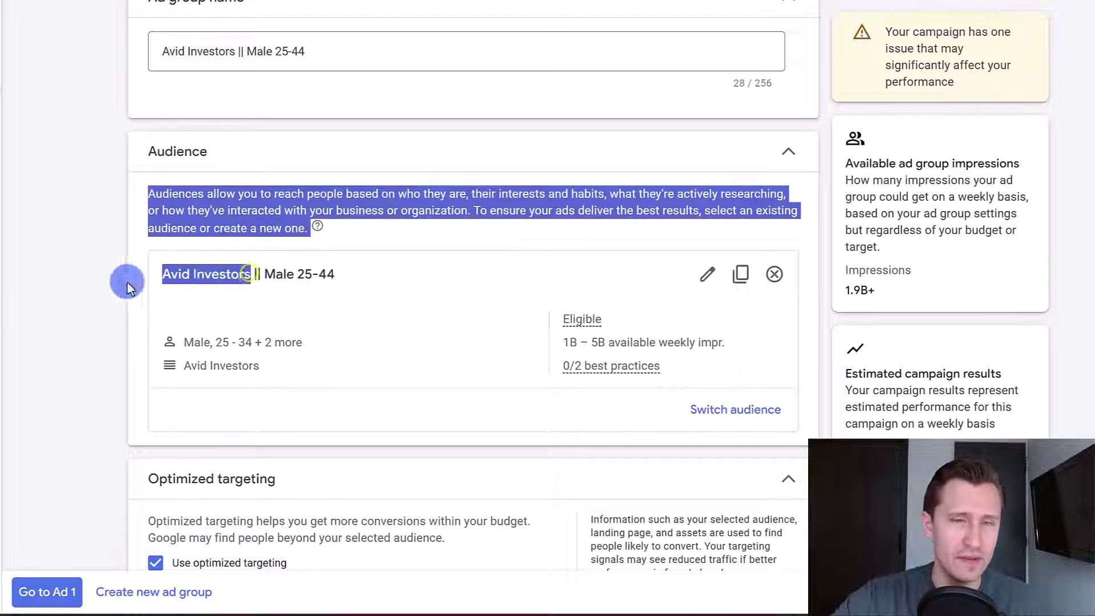
Turn off optimized targeting for the ad group
click(258, 288)
scroll(257, 288, down, 3)
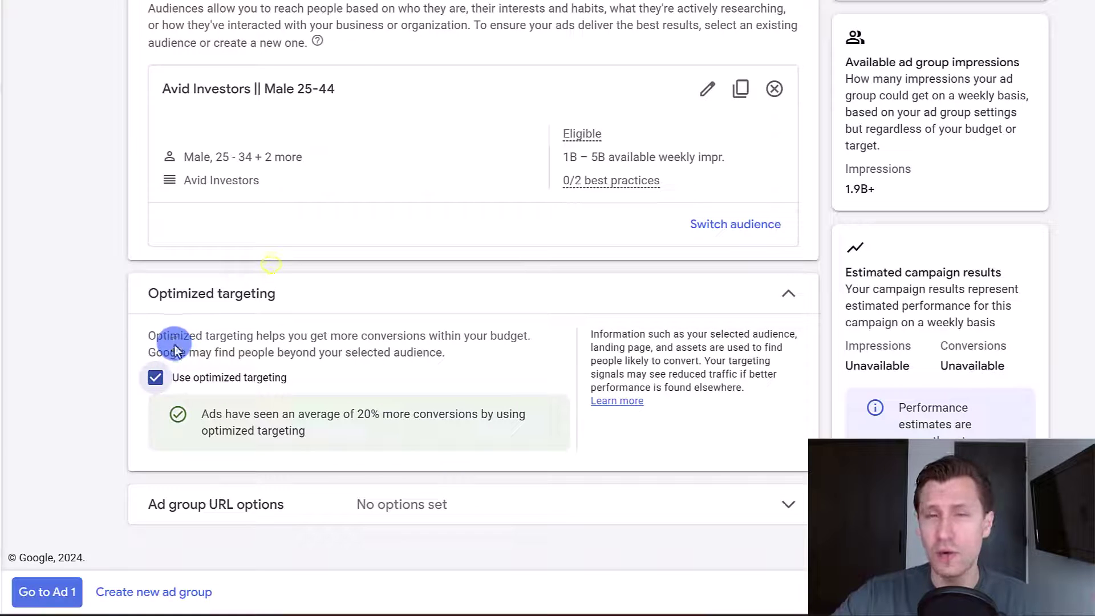
click(156, 378)
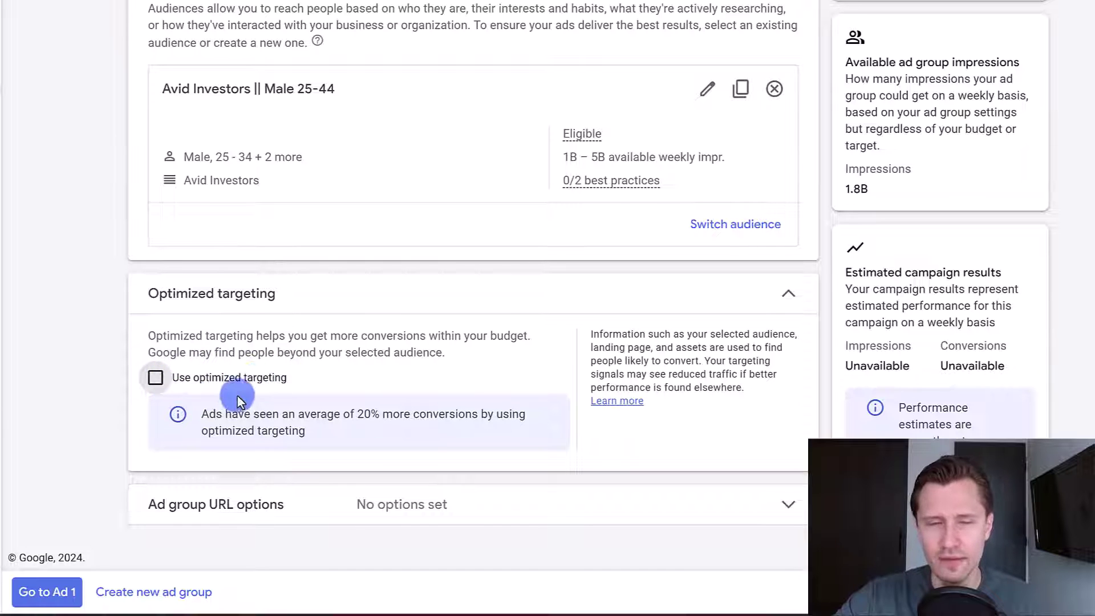
Look over the ad group URL options, leave them empty, and continue to the setup of the first ad
click(222, 506)
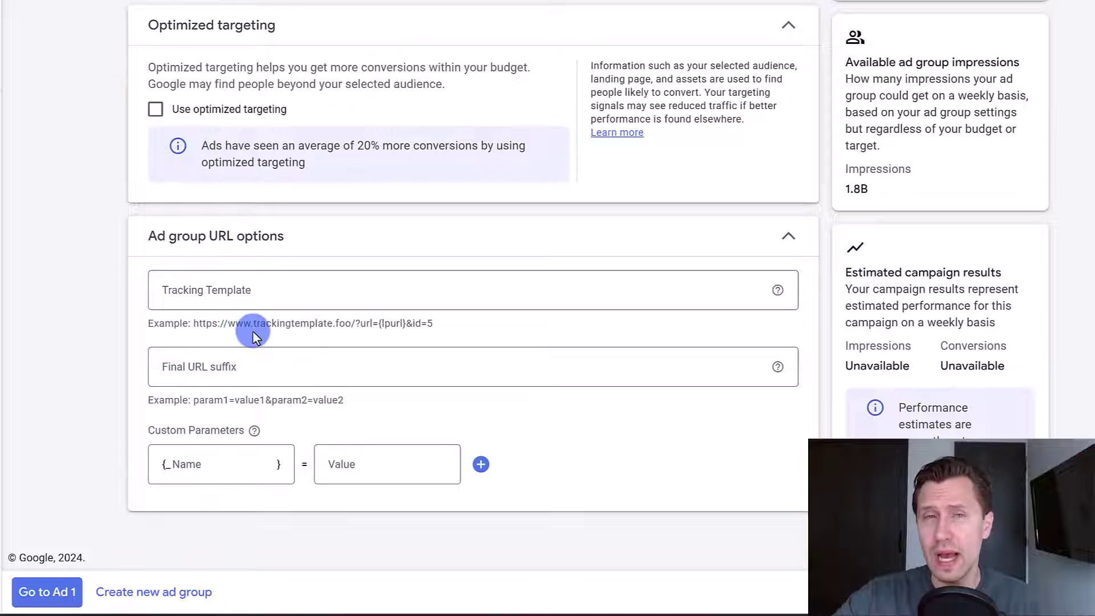
click(279, 250)
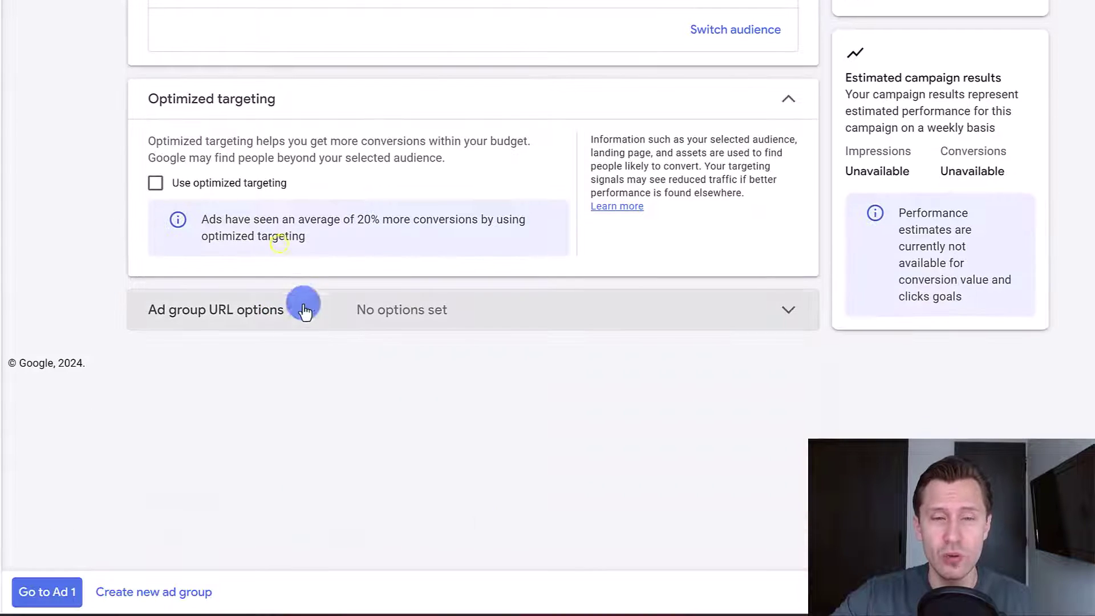
click(48, 592)
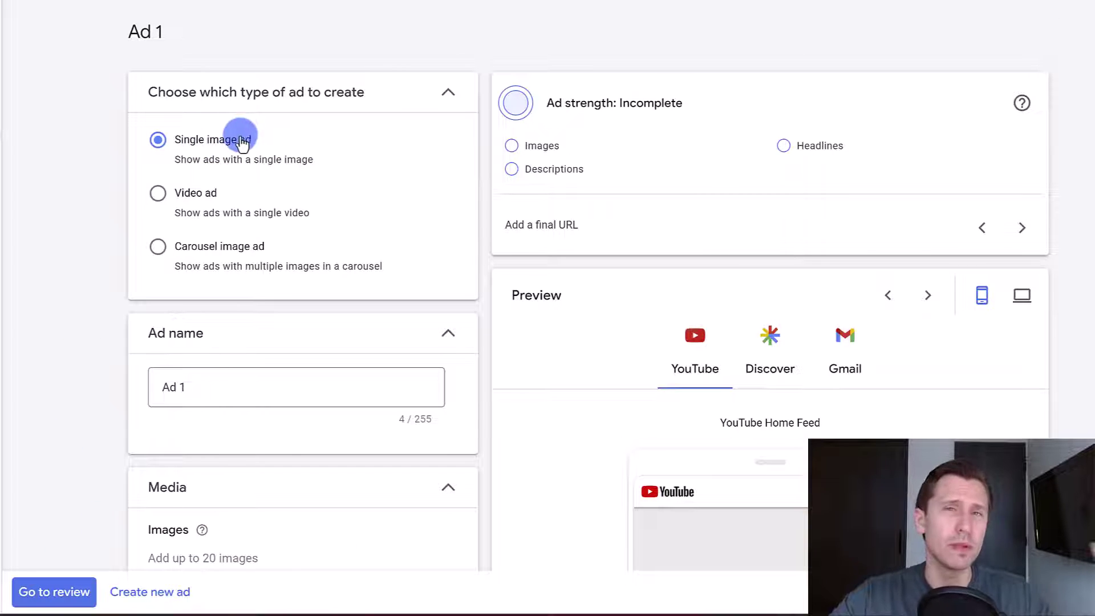
Compare the media requirements of the video ad and single image ad types, ending on Single image ad
click(186, 197)
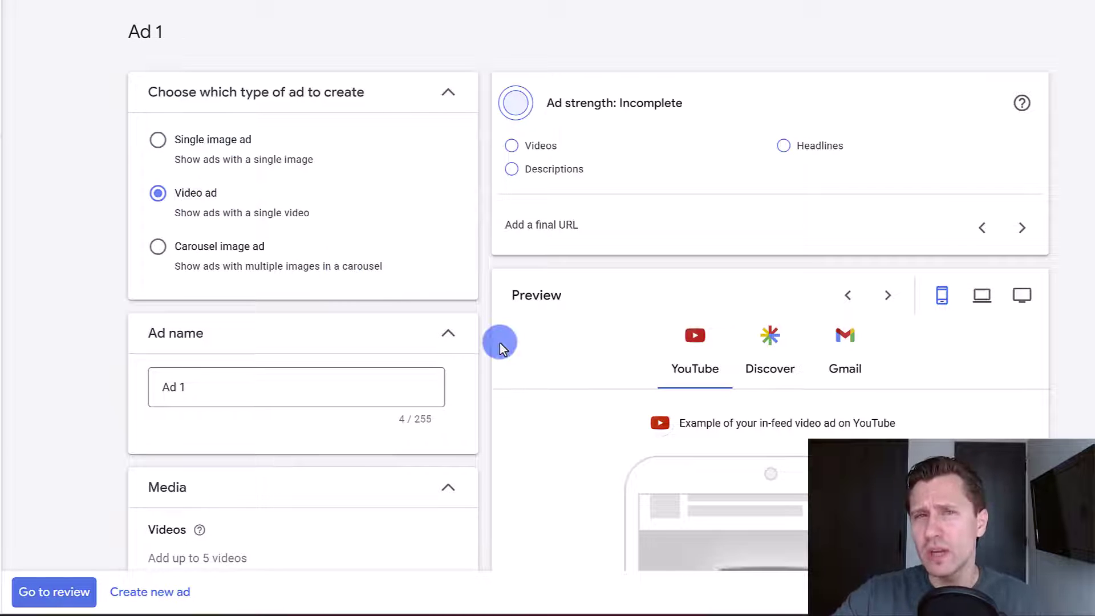
scroll(499, 344, down, 2)
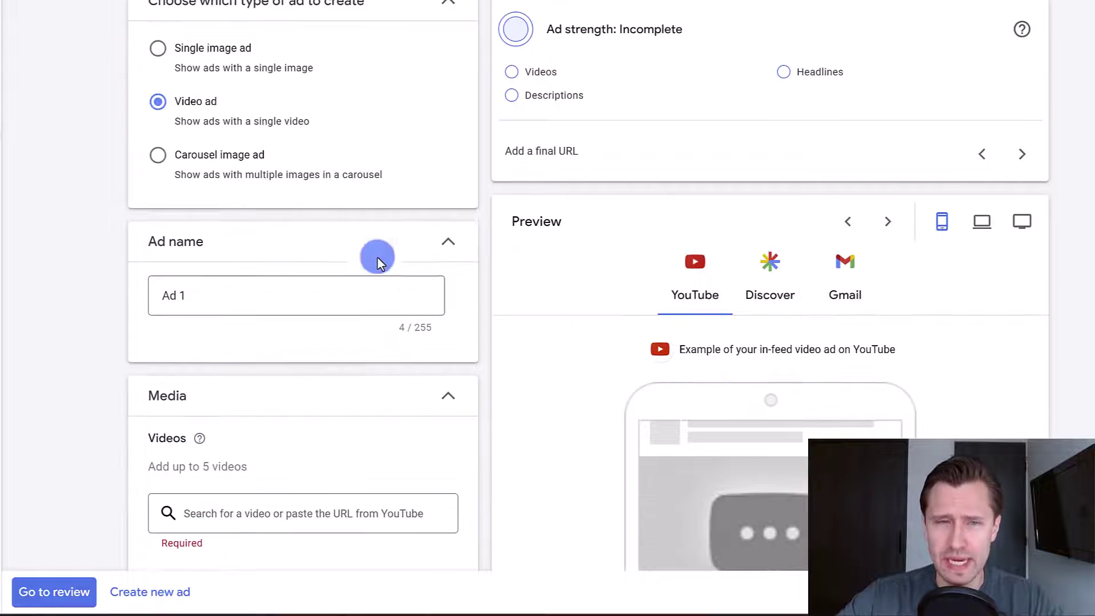
click(177, 48)
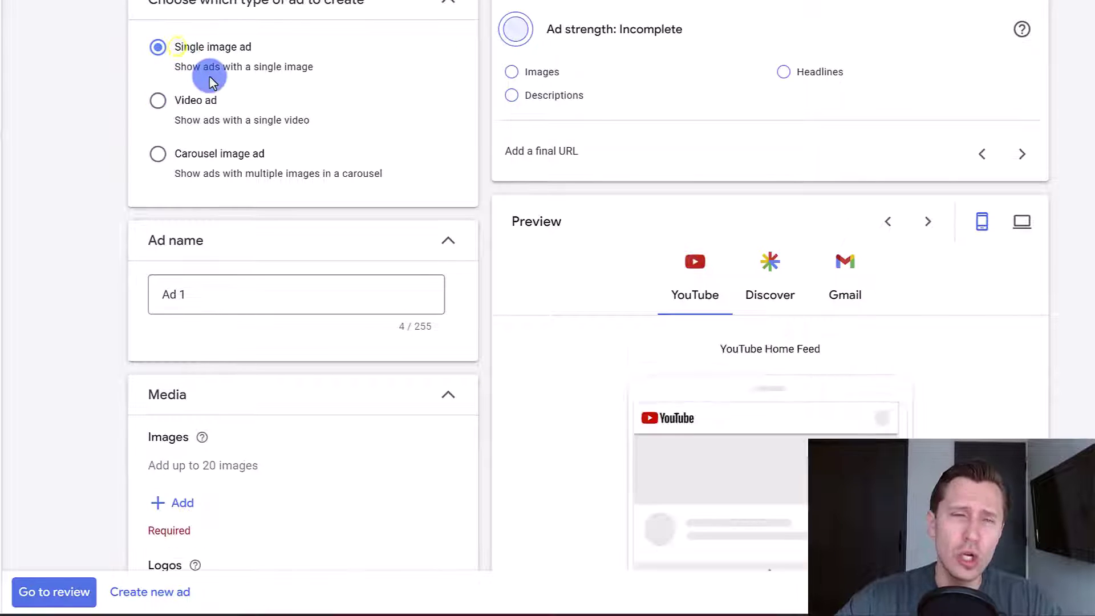
scroll(390, 377, down, 5)
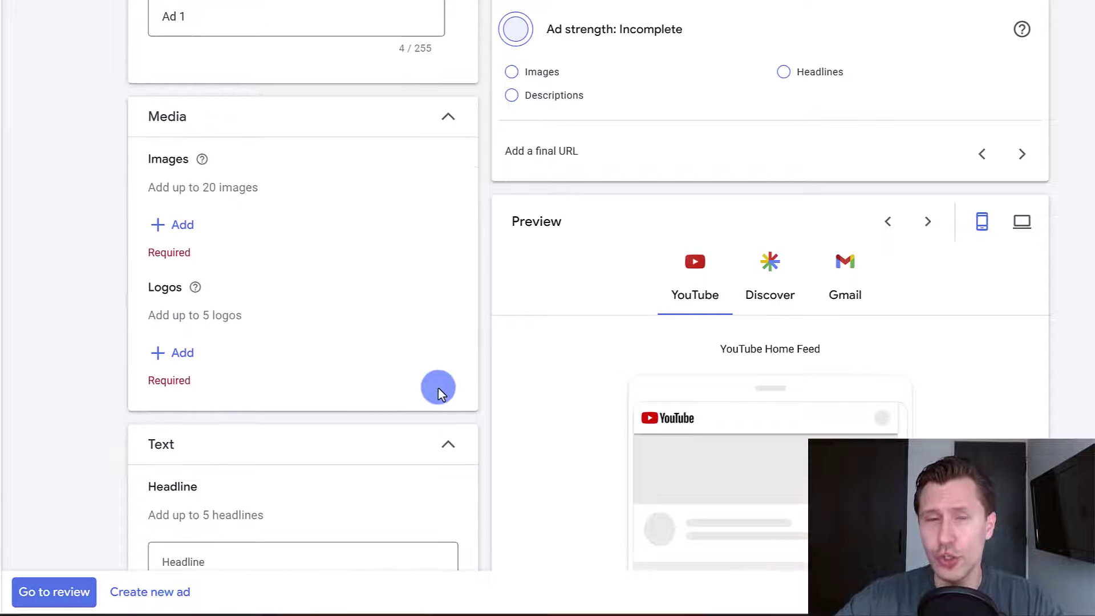
scroll(438, 387, up, 5)
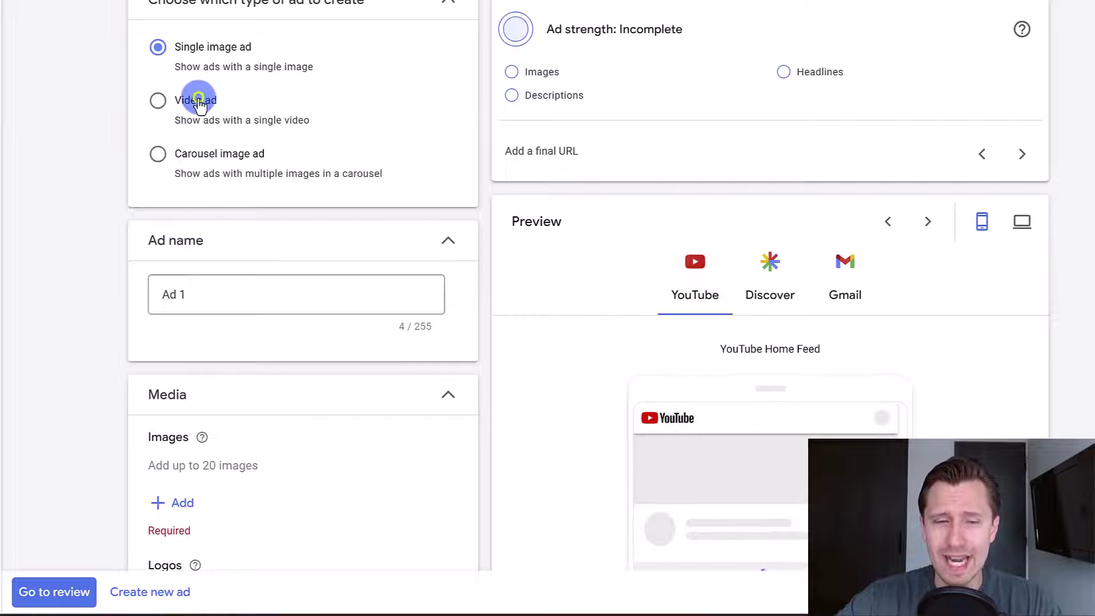
click(198, 102)
scroll(306, 310, down, 3)
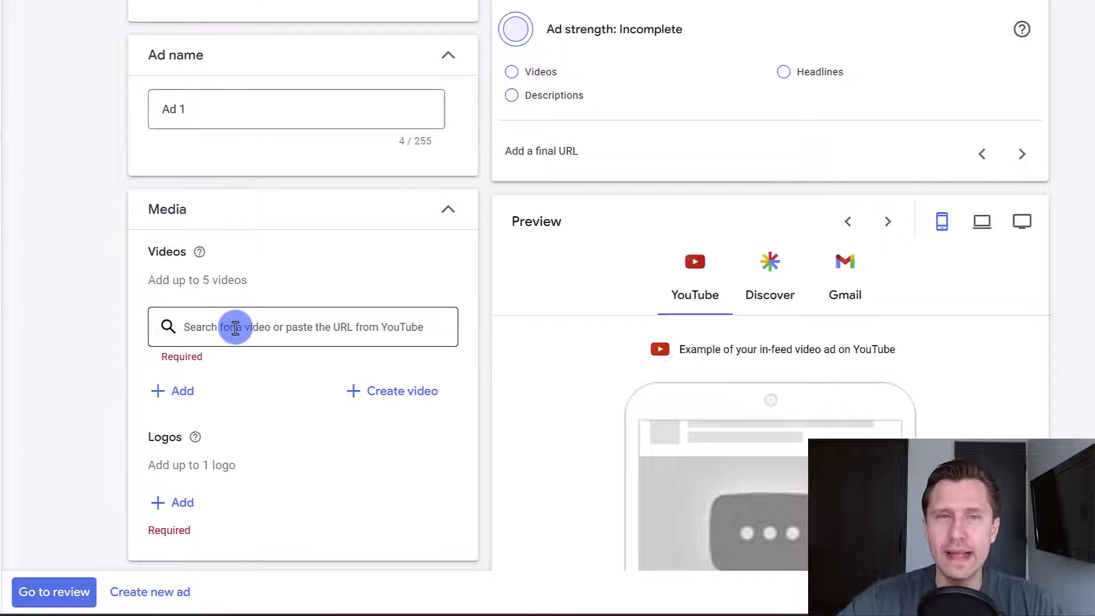
scroll(236, 328, up, 3)
click(220, 56)
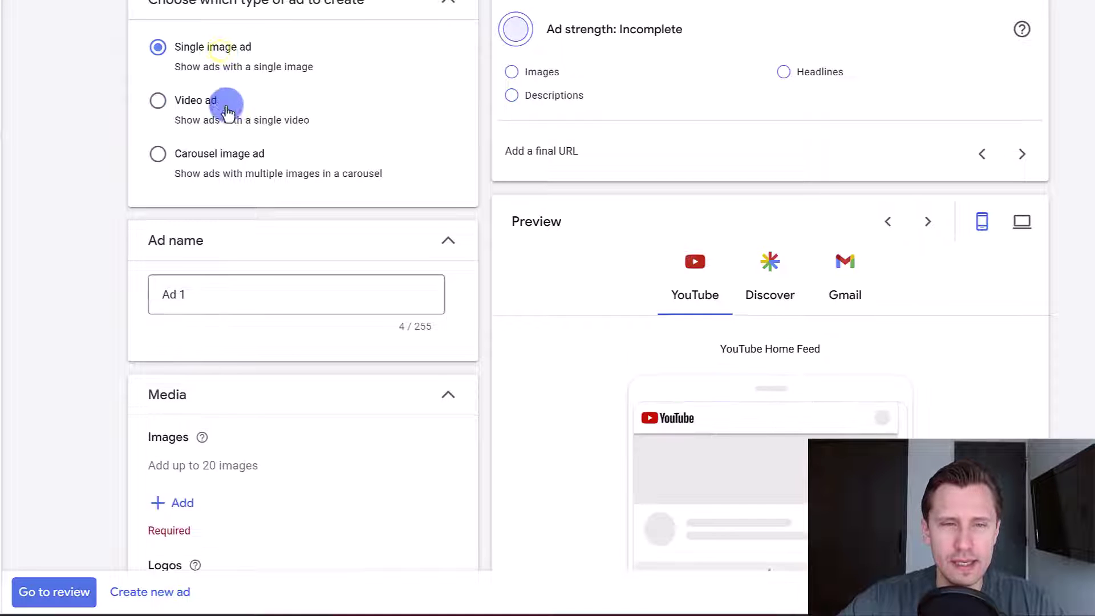
Review the ad name and the image and logo requirements of the single image ad
click(230, 293)
click(173, 296)
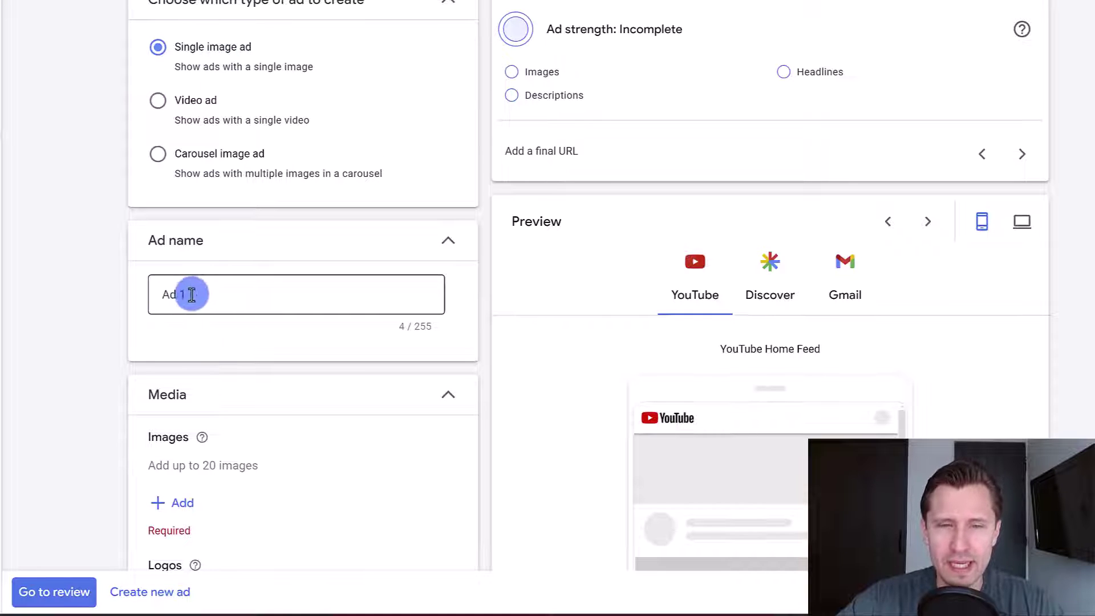
drag(192, 294, 147, 293)
scroll(217, 291, down, 2)
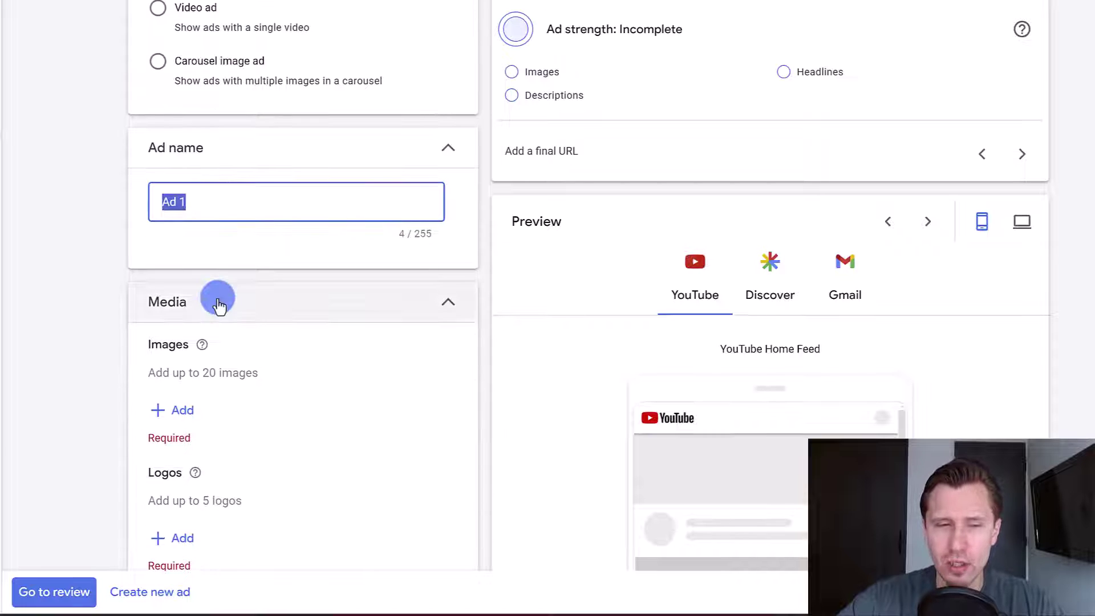
scroll(335, 403, down, 3)
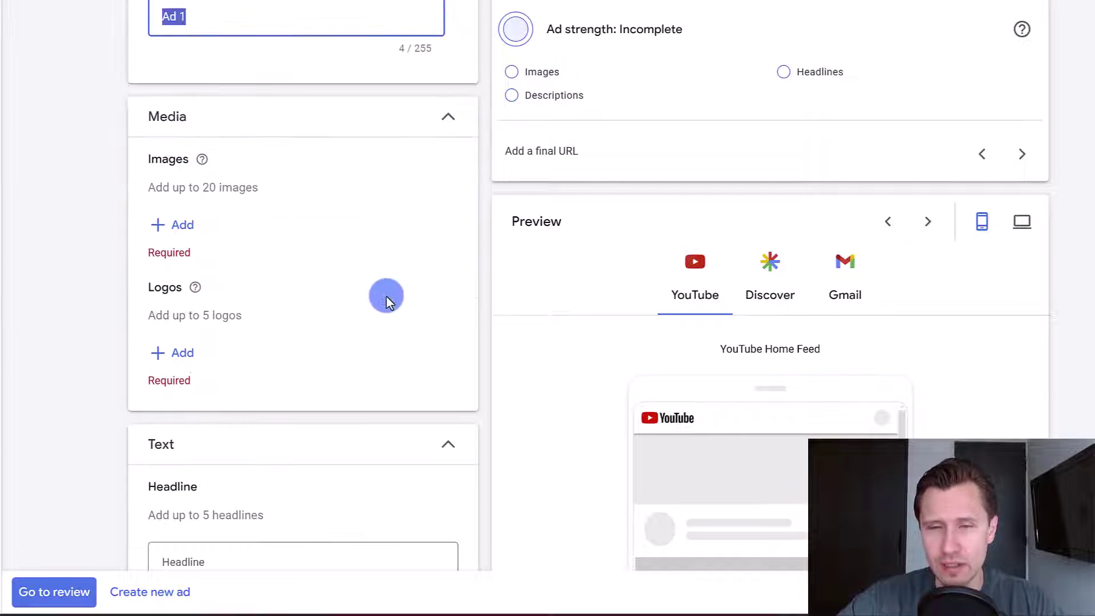
scroll(628, 453, up, 3)
scroll(724, 433, down, 2)
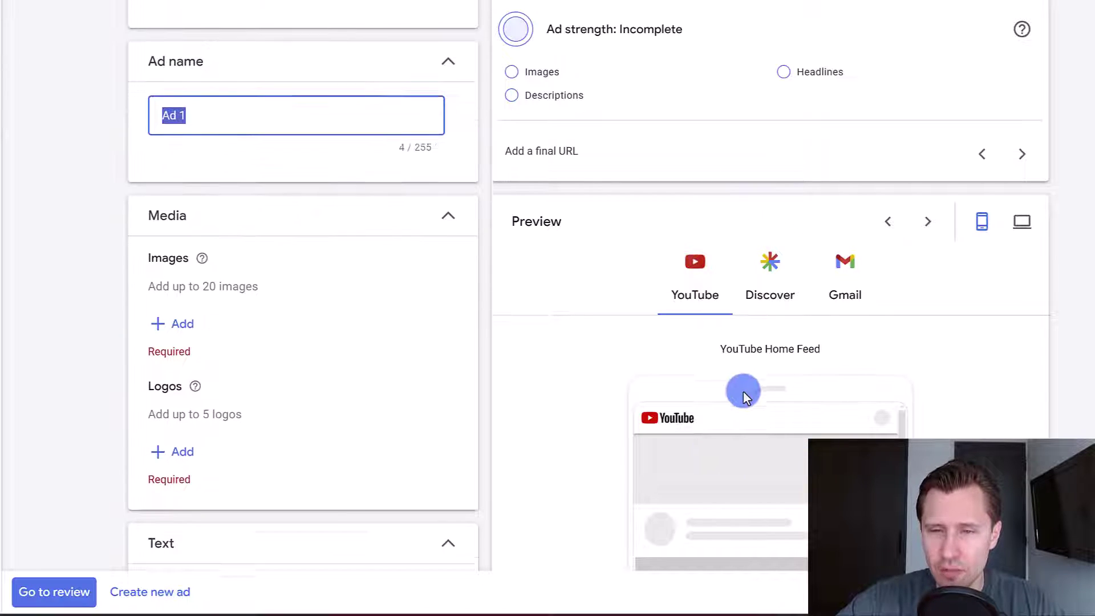
Start adding images to the ad and search the free stock images for "affiliate marketing"
click(174, 319)
click(923, 23)
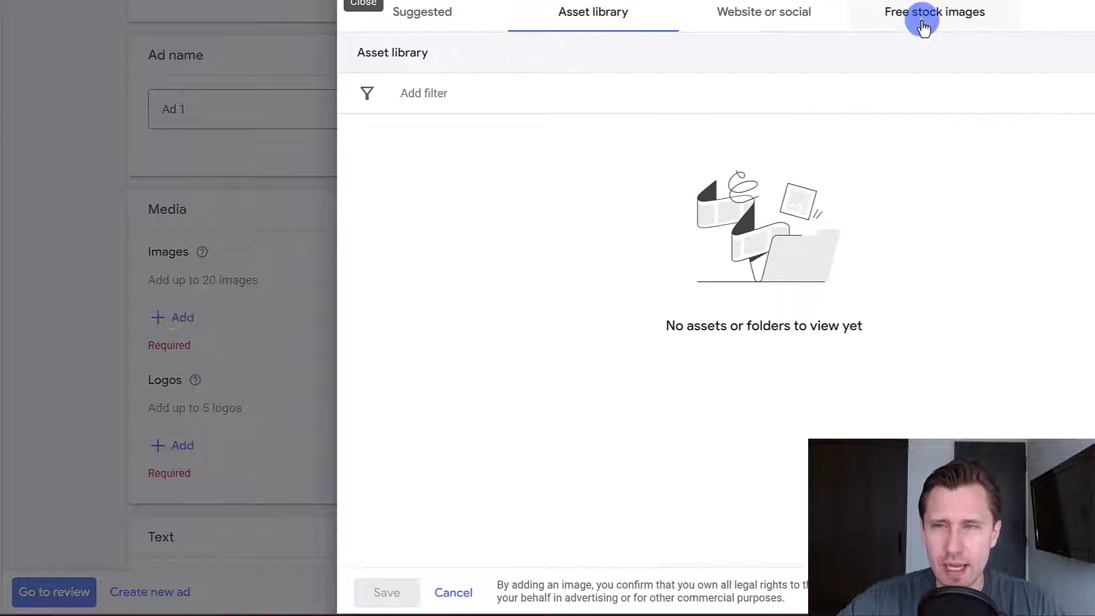
click(516, 134)
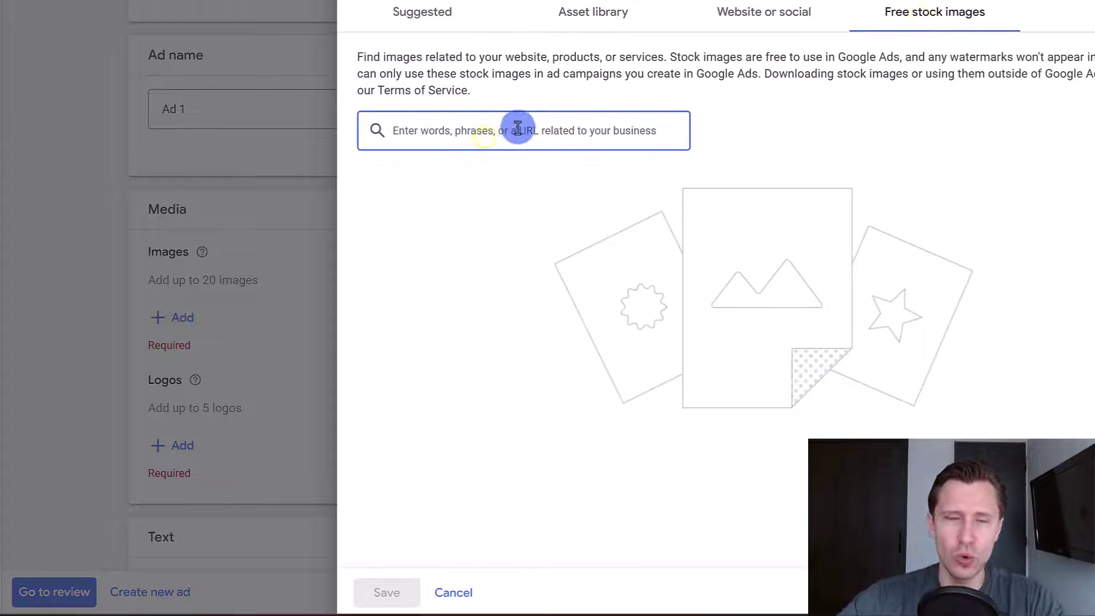
text(affiliate marketin)
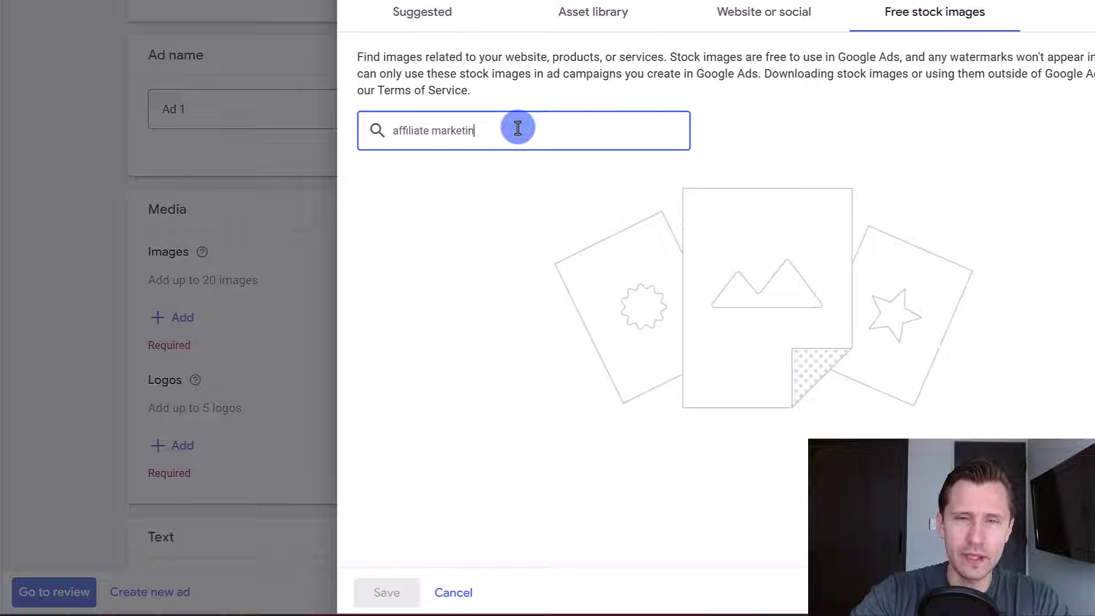
text(g)
key(Return)
Search the free stock images for "make money online" and select the photo of the yellow note beside the dollar bills
triple_click(469, 130)
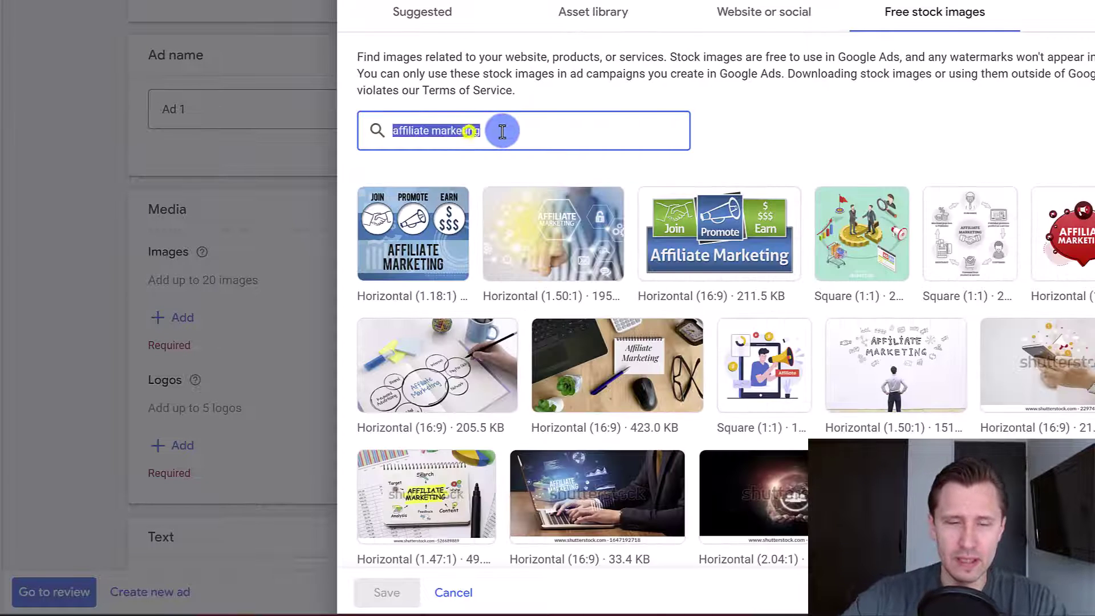
text(make money online)
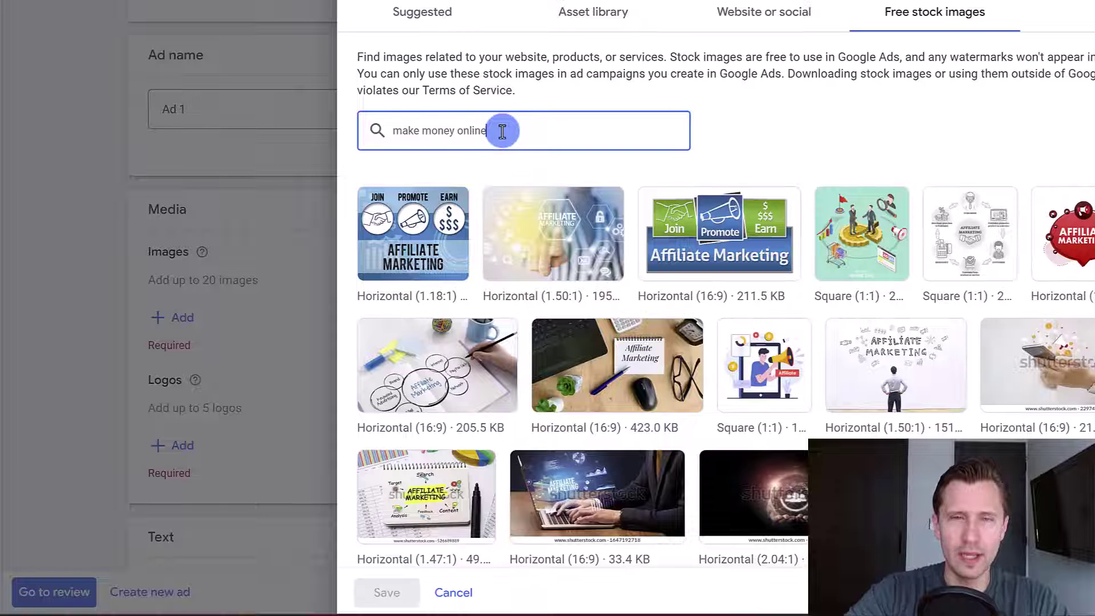
key(Return)
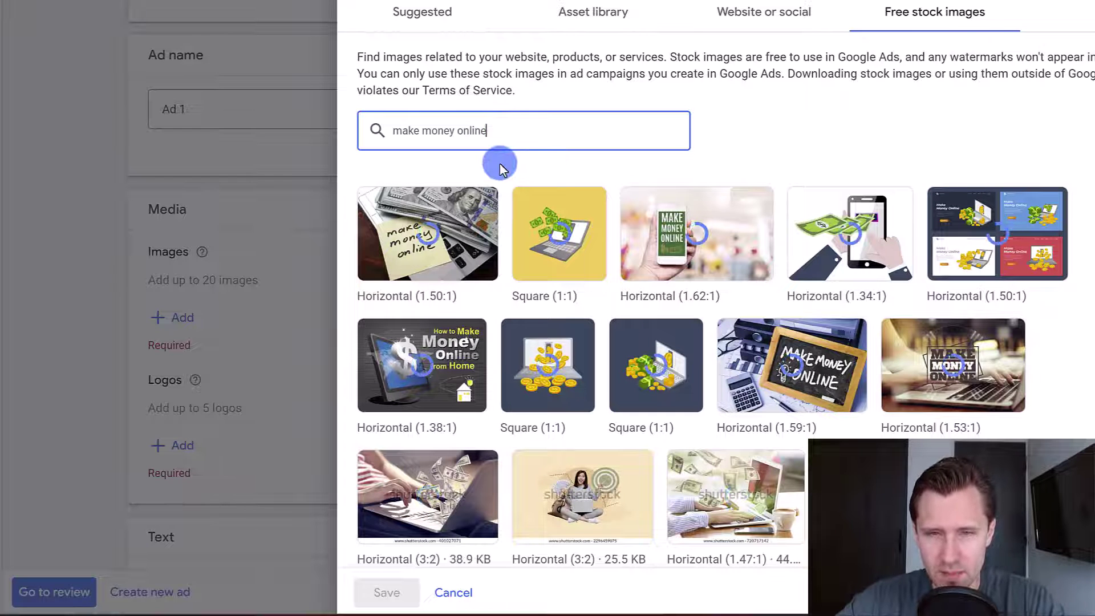
mouse_move(434, 251)
click(378, 219)
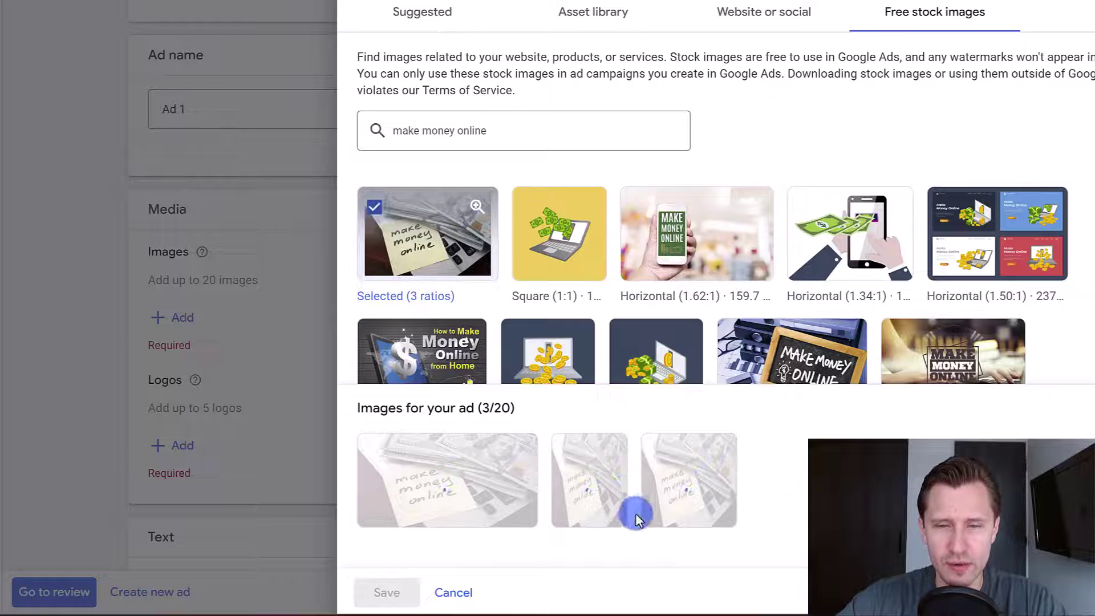
Reposition the 1.91:1, 1:1 and 4:5 crops of the yellow note photo around its handwritten text and apply all three ratios
mouse_move(611, 481)
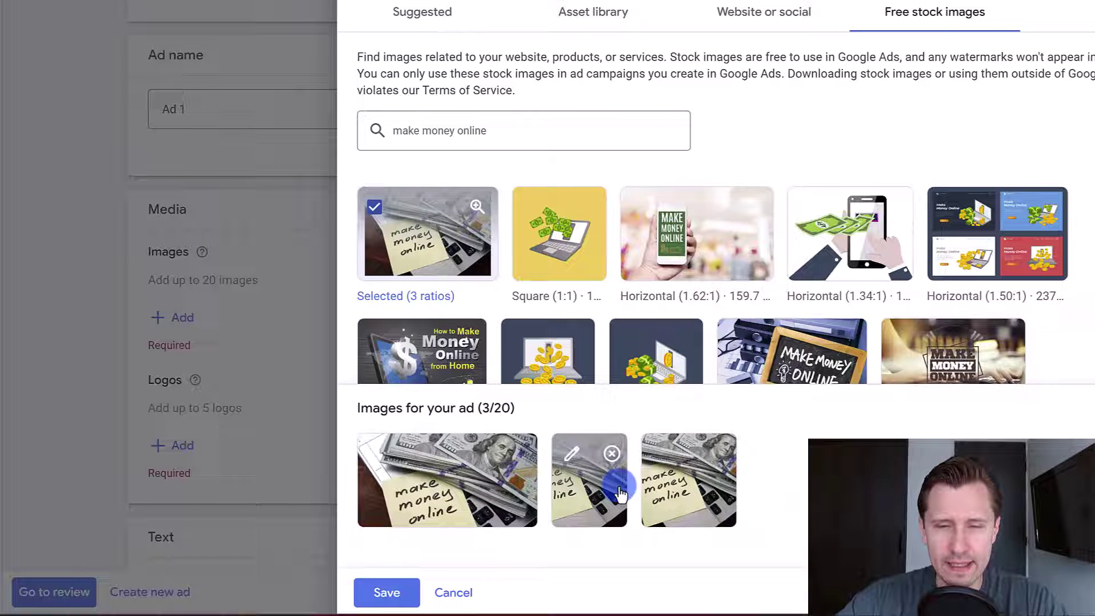
click(571, 458)
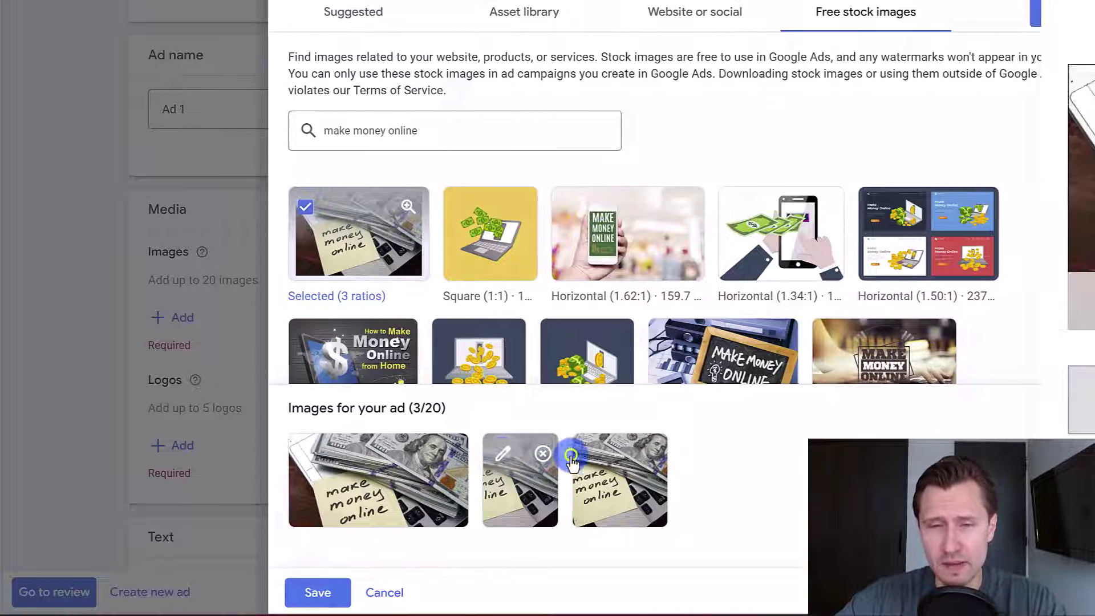
drag(653, 184, 563, 232)
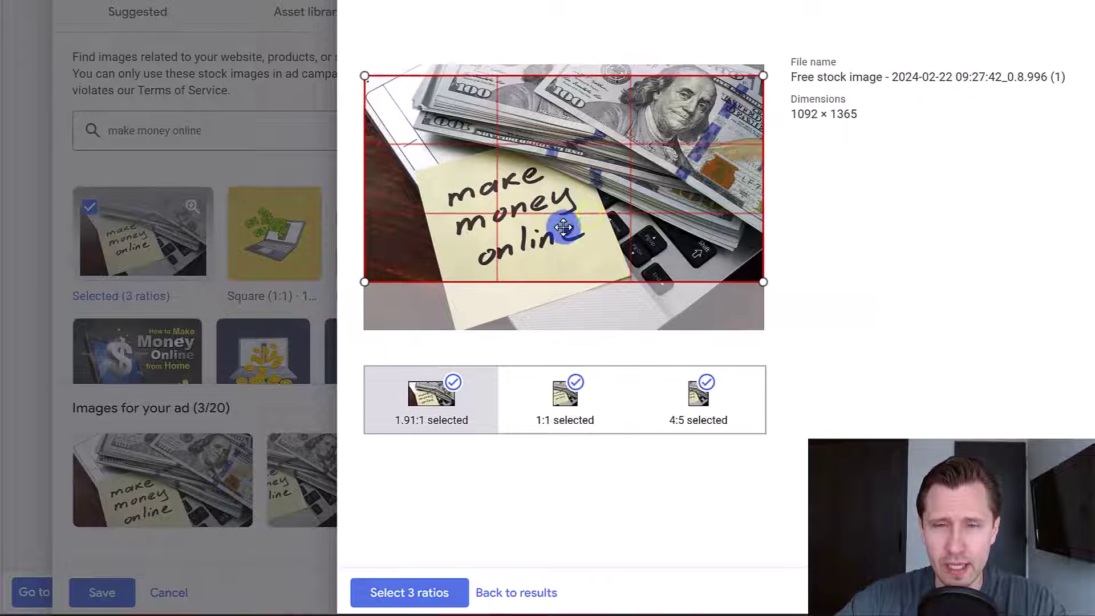
click(558, 400)
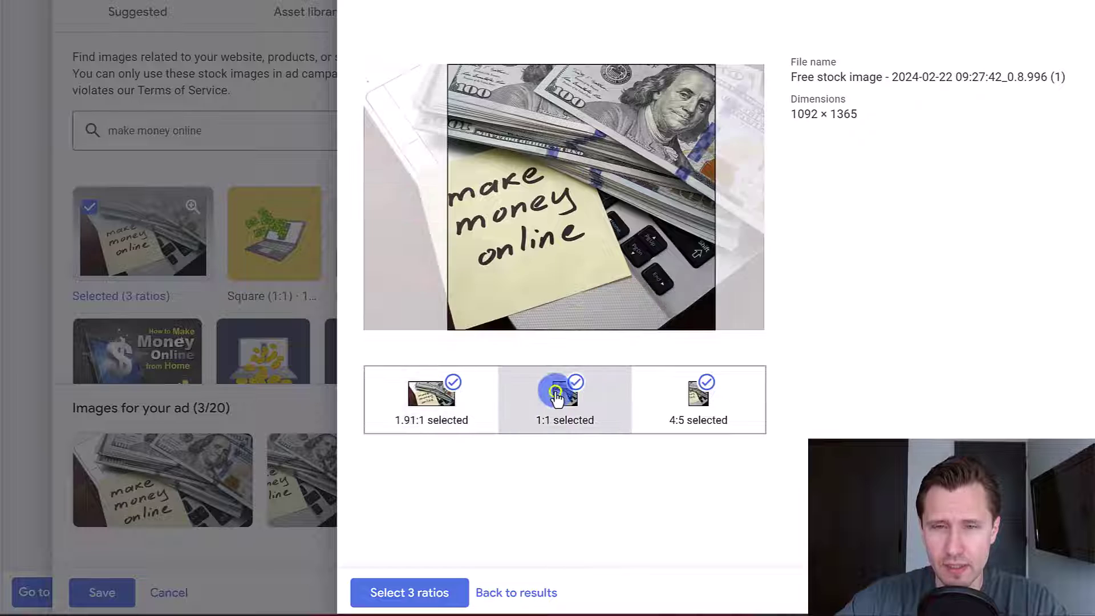
drag(579, 176, 539, 190)
click(703, 425)
drag(645, 183, 559, 215)
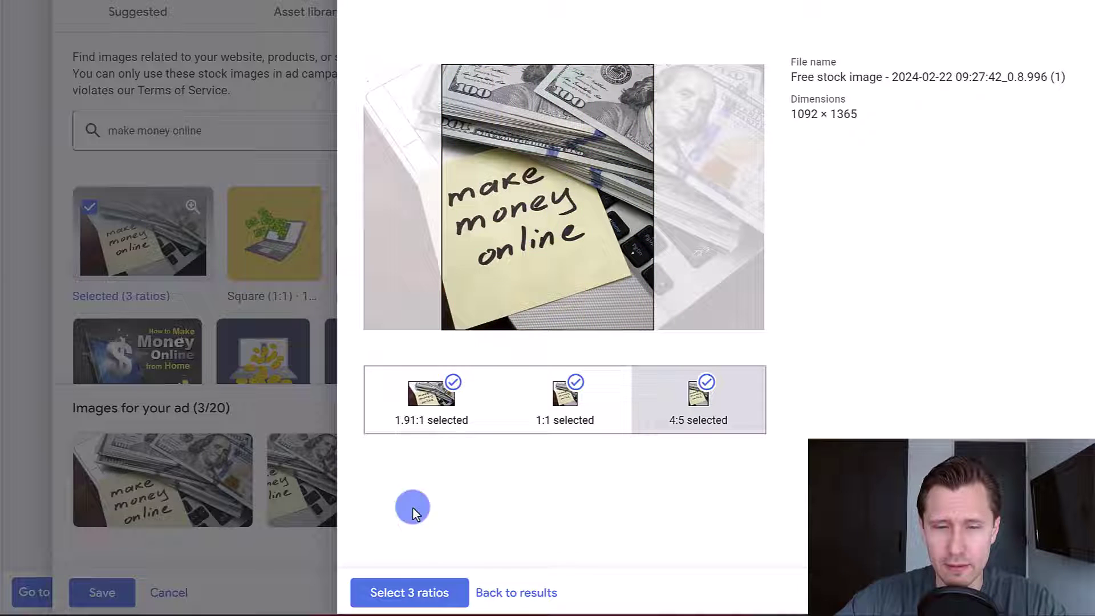
click(403, 578)
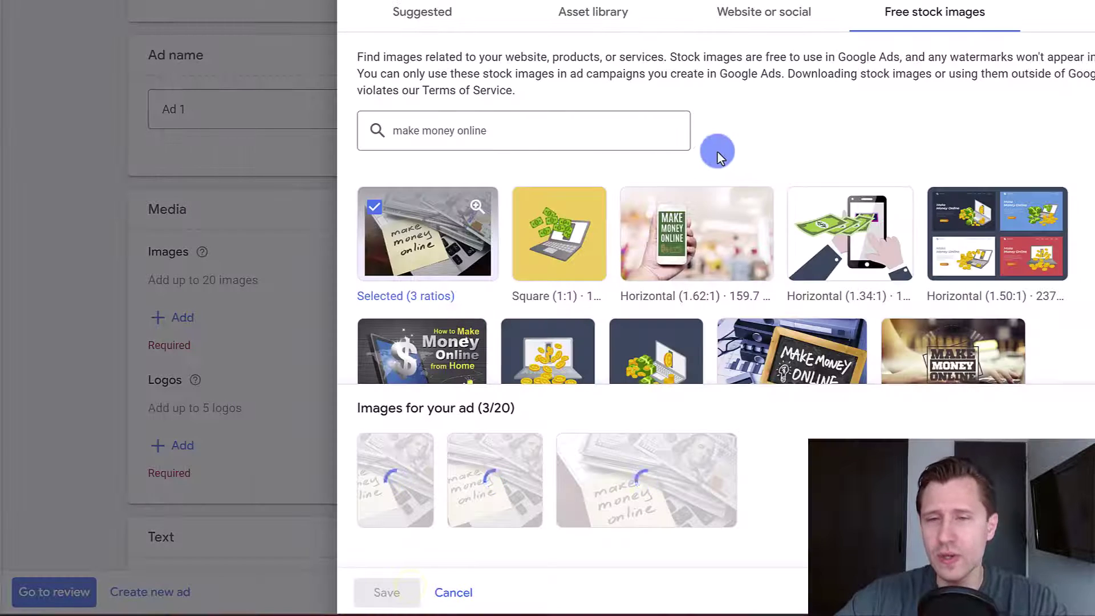
Choose the stock photo of a woman typing on a laptop with flying dollar bills from the "make money online" results
scroll(926, 243, down, 3)
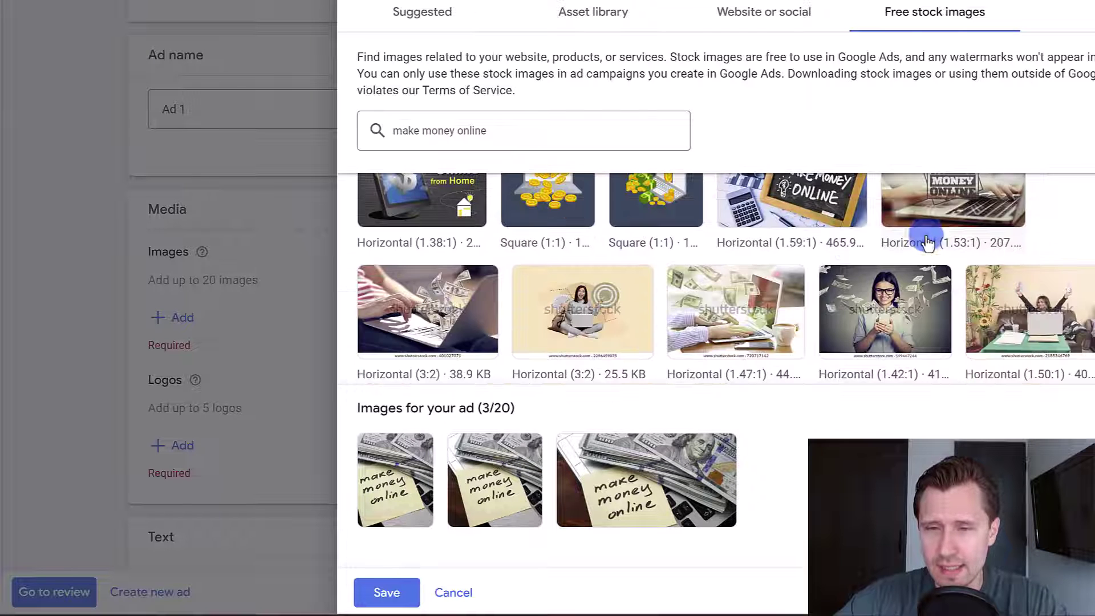
scroll(787, 256, down, 2)
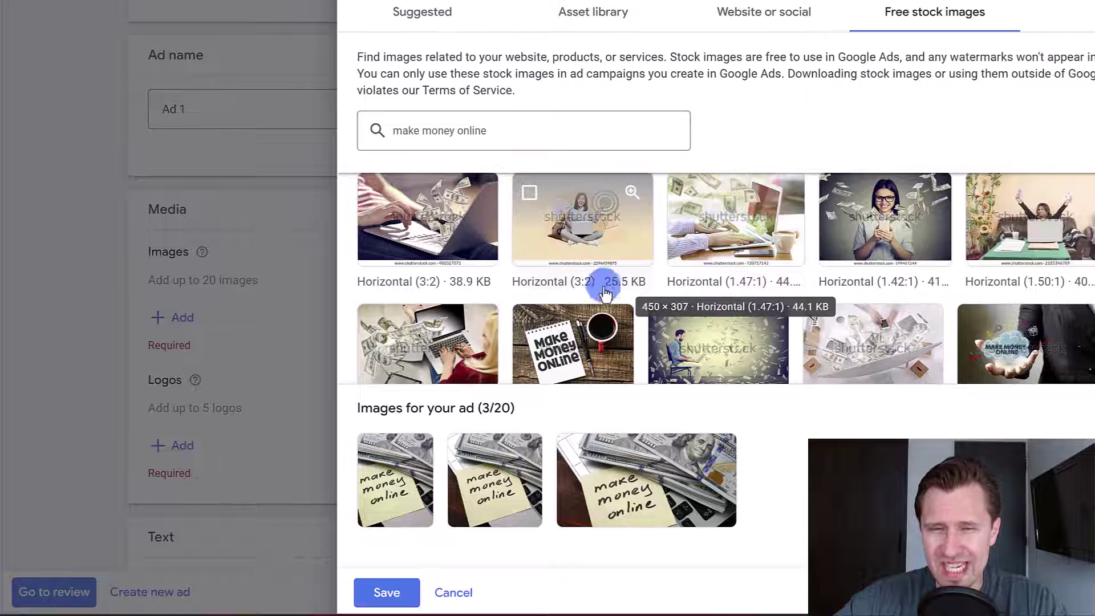
scroll(488, 293, down, 2)
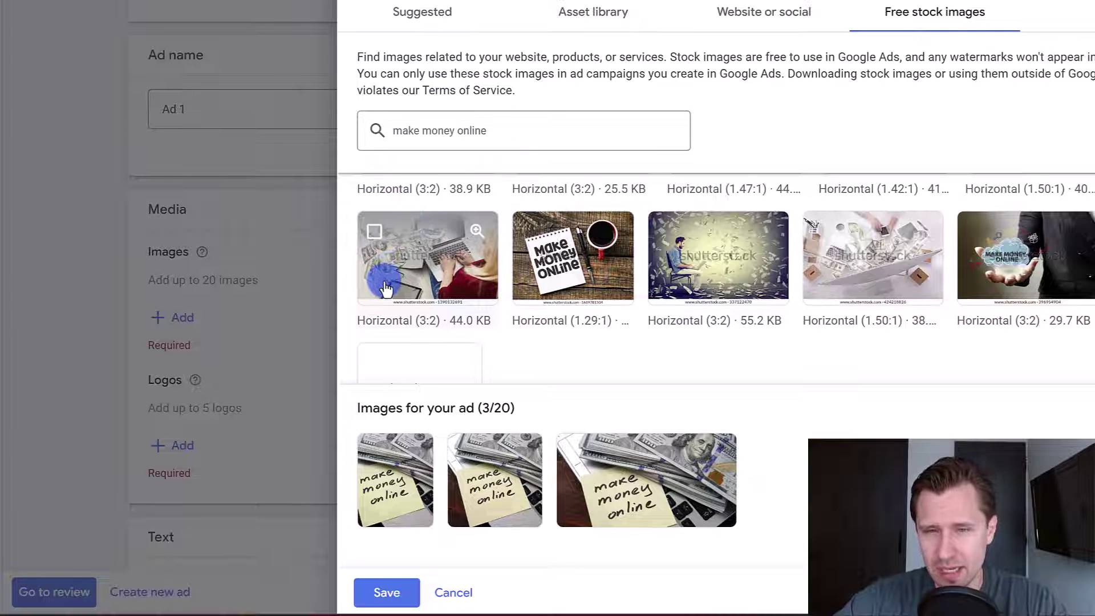
click(377, 235)
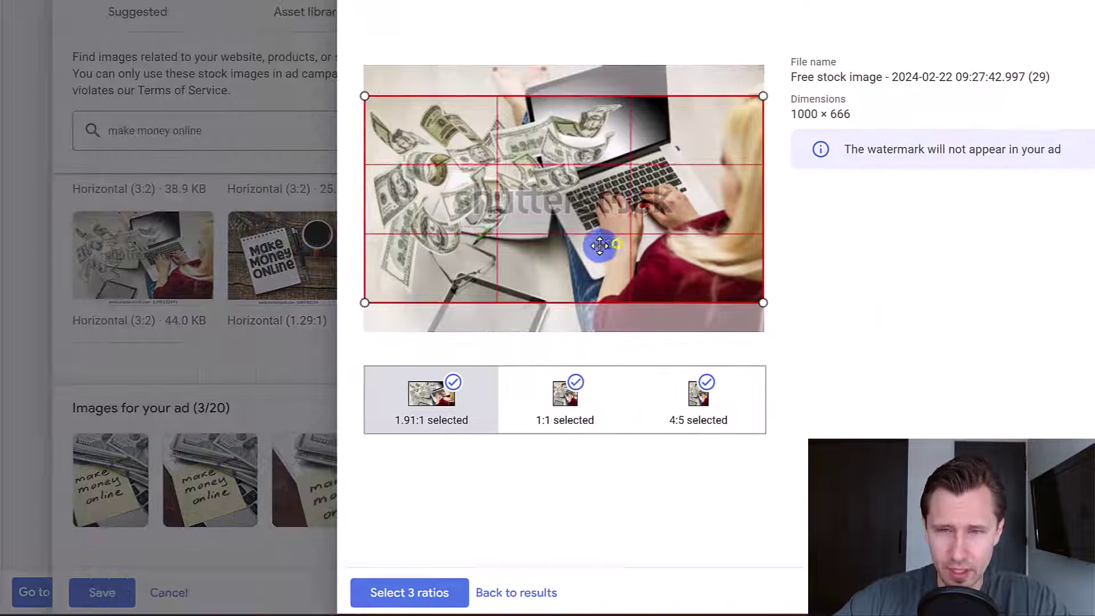
Adjust the 1.91:1 and 1:1 crops of the laptop photo, check its 4:5 crop, and add all three ratios to the ad
drag(600, 246, 582, 225)
click(466, 409)
click(537, 406)
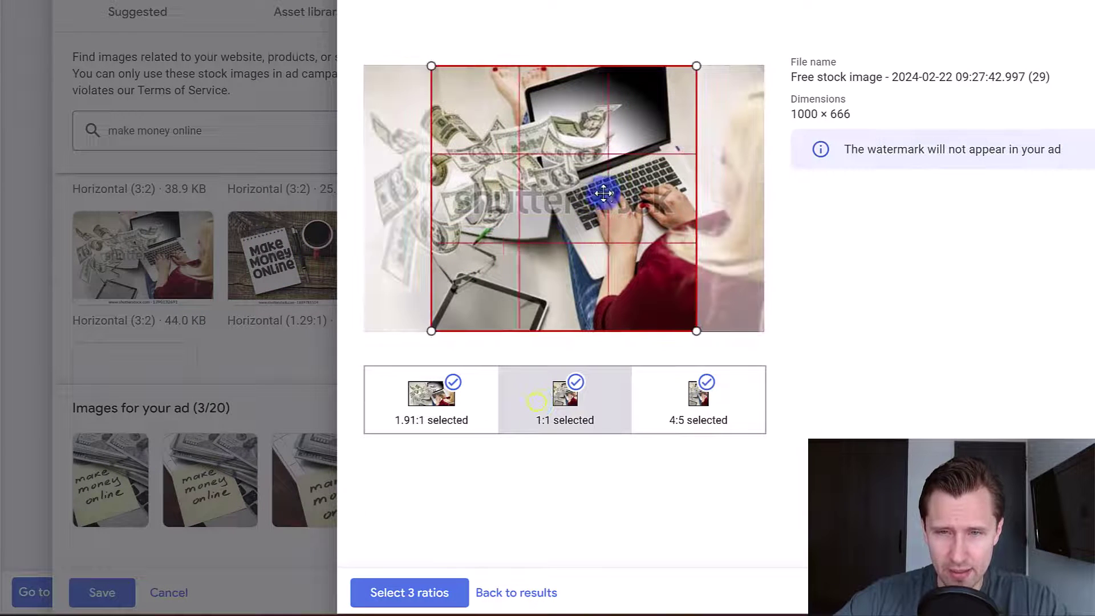
drag(590, 200, 615, 253)
click(698, 407)
click(421, 589)
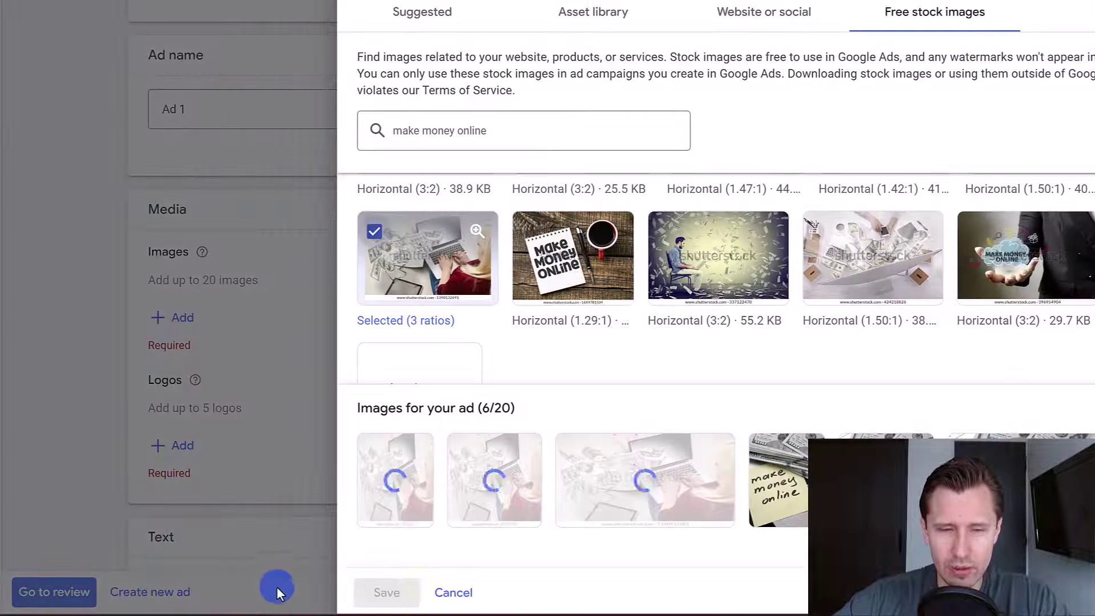
Save the selected images to the ad and check its Discover, Gmail and YouTube previews
click(387, 590)
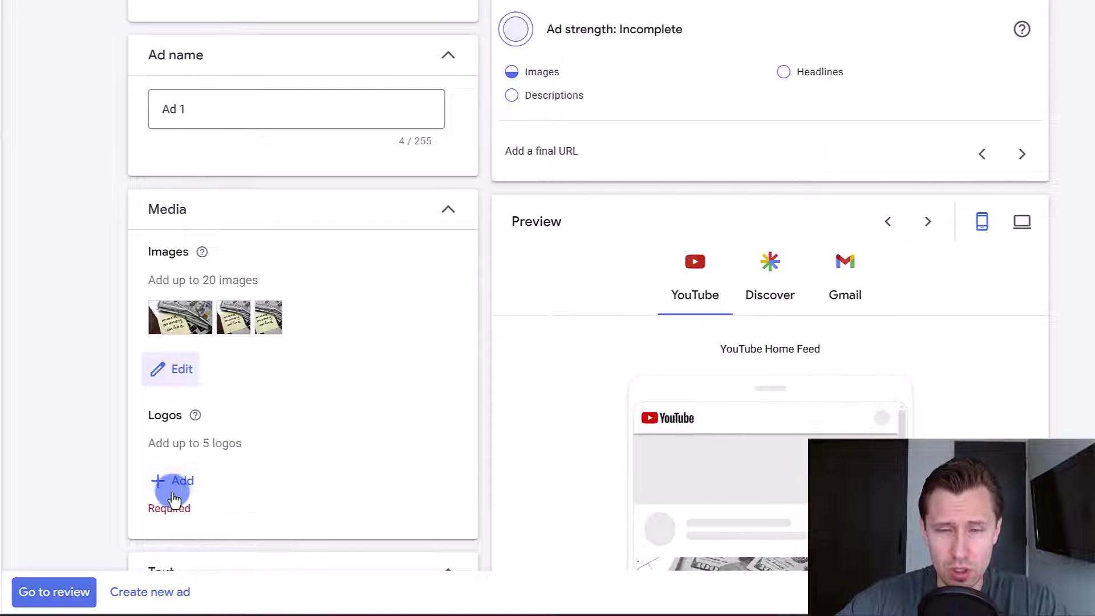
scroll(799, 399, down, 6)
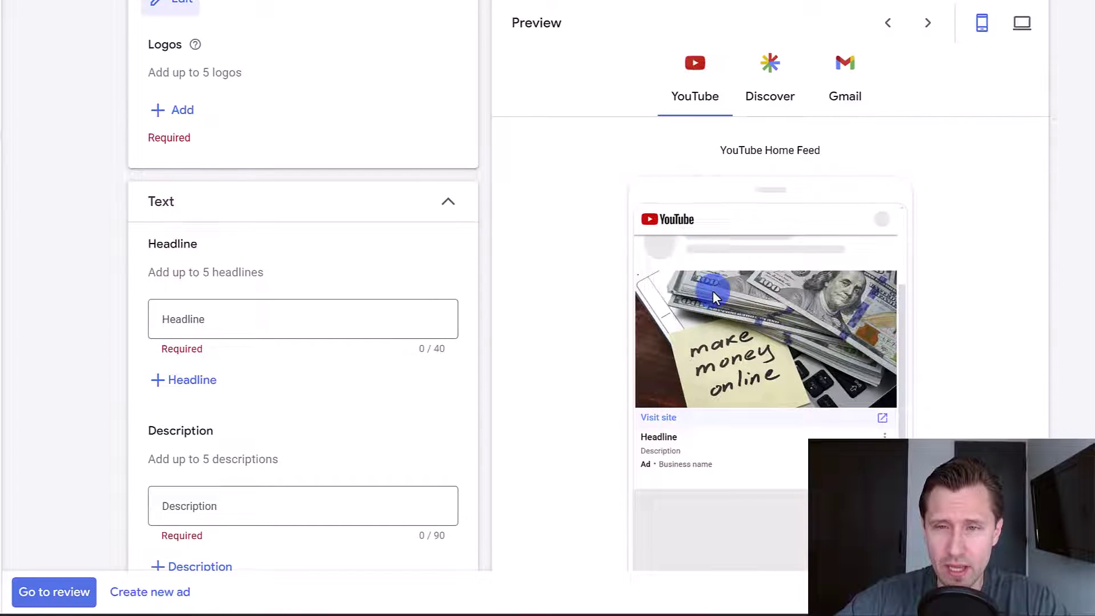
click(776, 69)
click(854, 102)
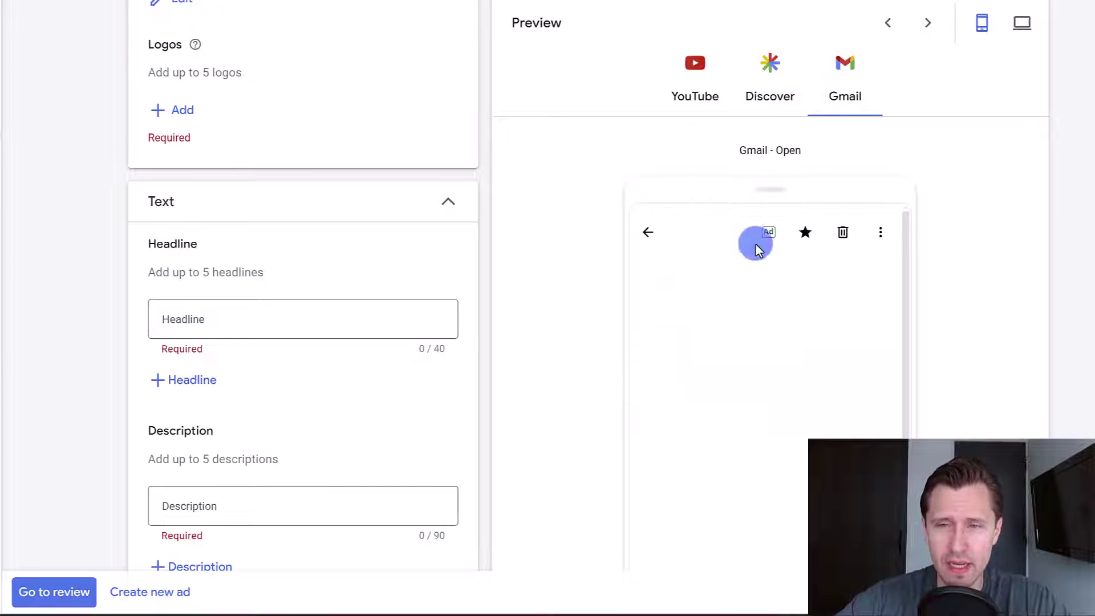
scroll(698, 396, down, 1)
scroll(699, 396, up, 3)
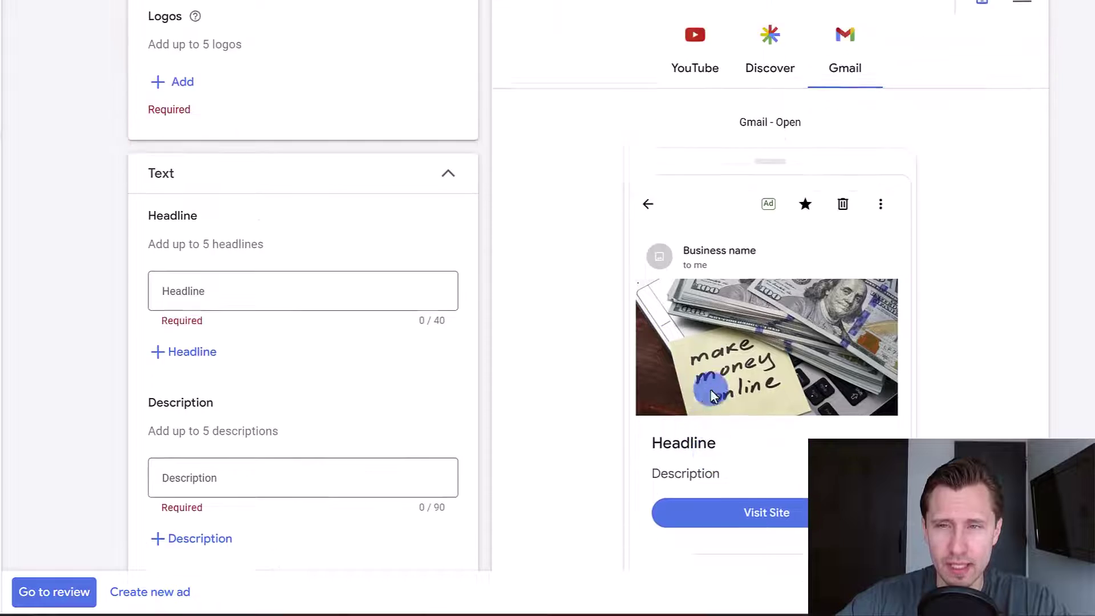
click(695, 178)
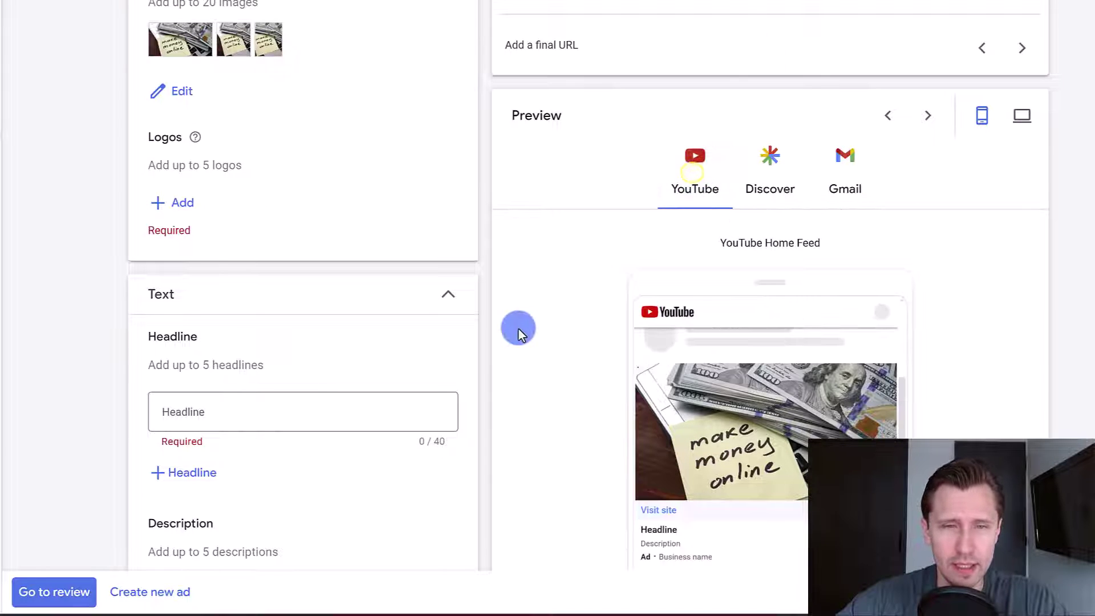
Start adding a logo and scan the advertiser's website URL for usable logo images
scroll(460, 316, up, 2)
click(179, 304)
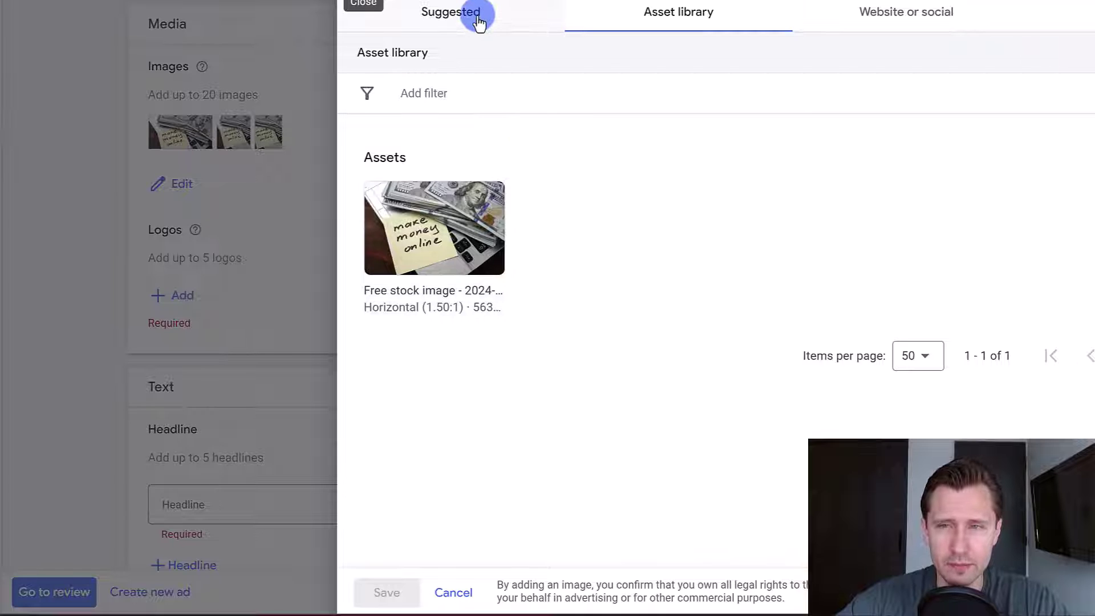
click(913, 13)
click(450, 102)
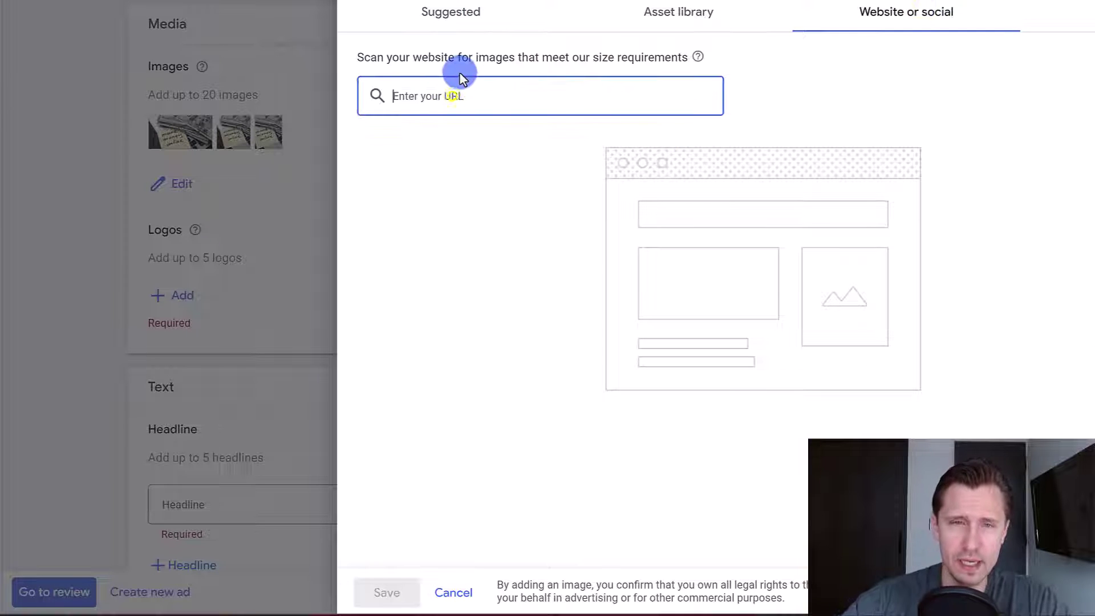
text(http://ivanmana.com)
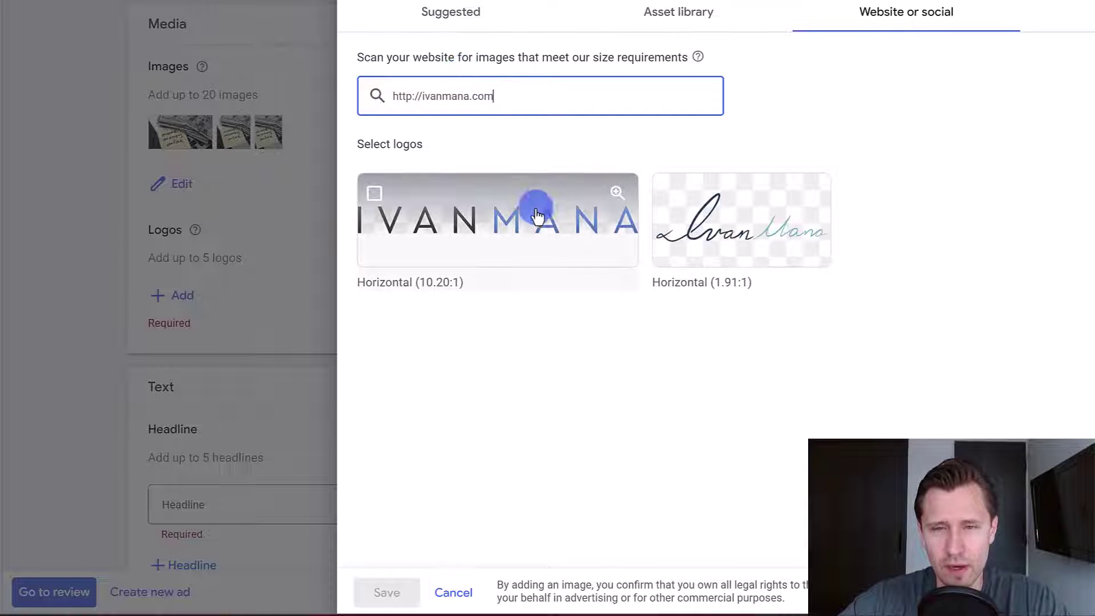
Choose the wide 10.20:1 wordmark logo, centre its 1:1 crop on the blue letter M, and save it to the ad
click(545, 211)
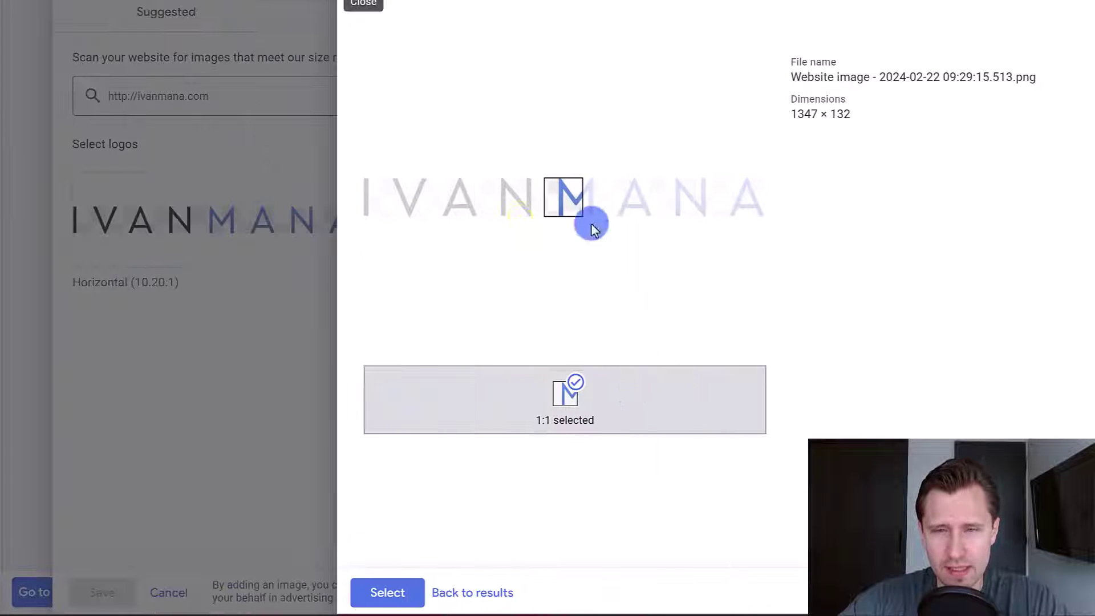
drag(559, 187, 575, 190)
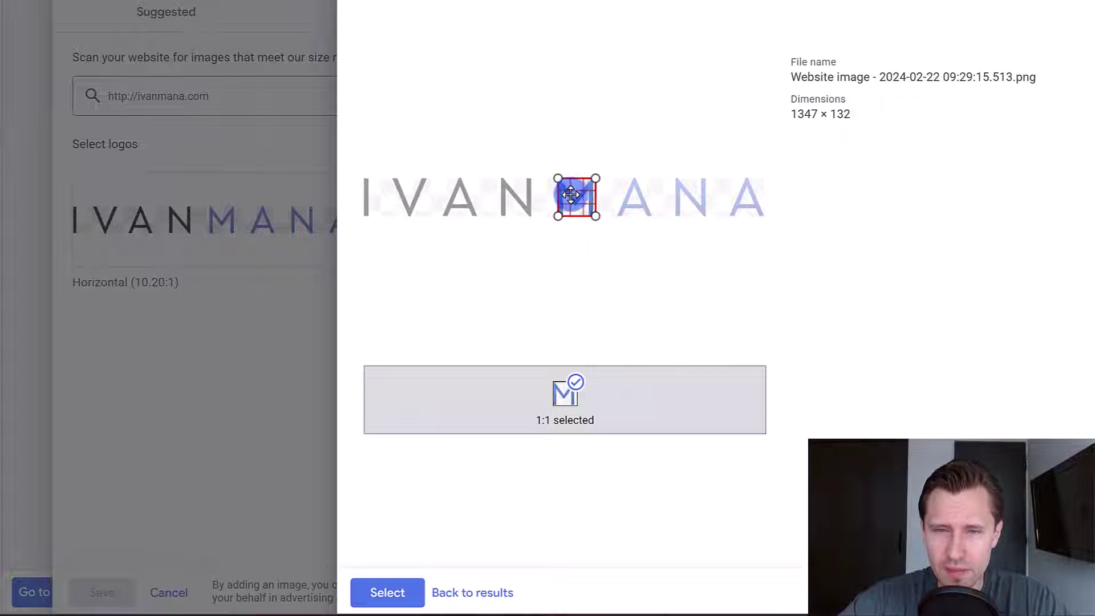
click(384, 592)
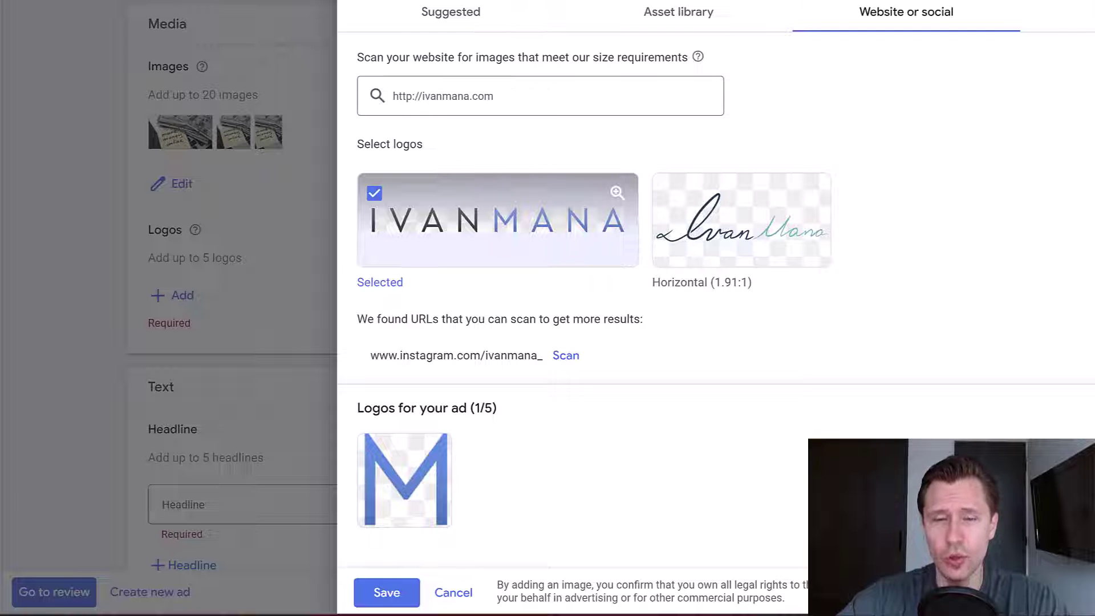
click(385, 599)
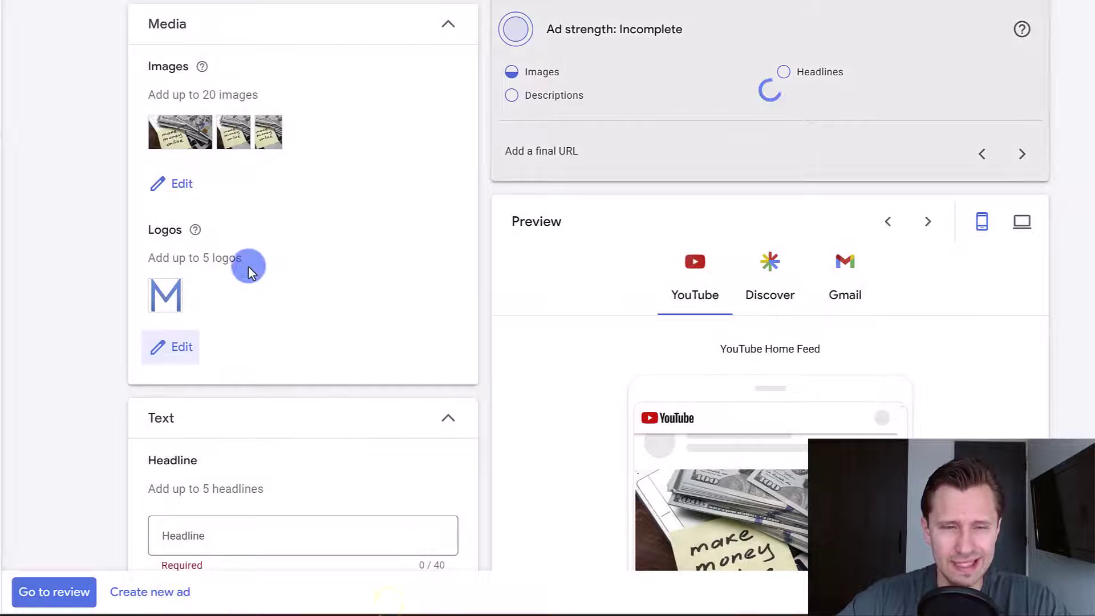
Enter two headlines: "Get Your Free Affiliate Marketing Guide" and "Learn How to Make Money Online Today"
scroll(316, 292, down, 5)
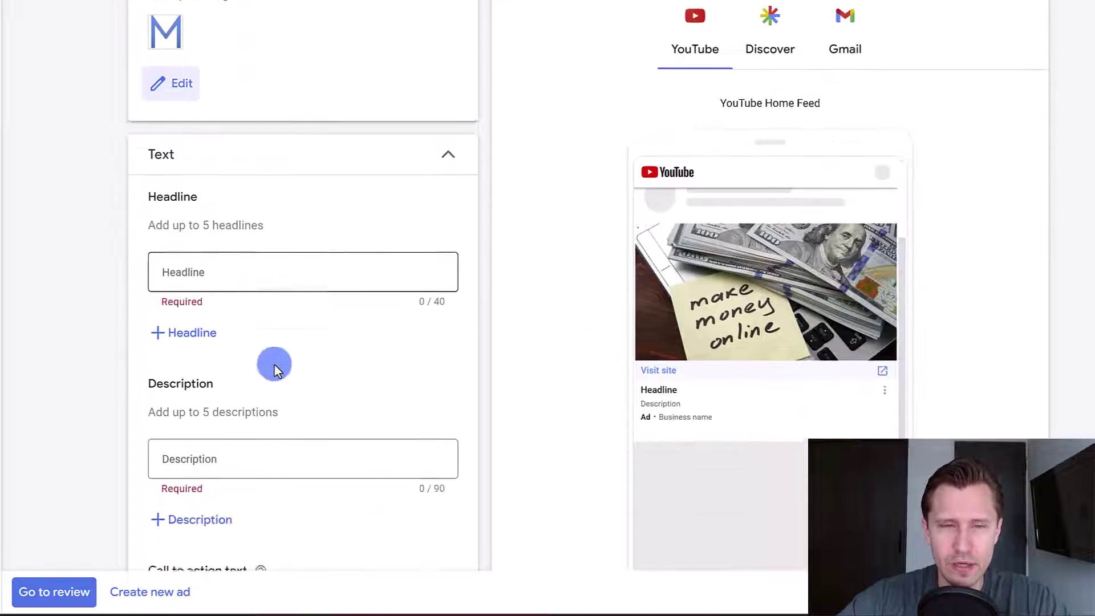
click(199, 258)
text(G)
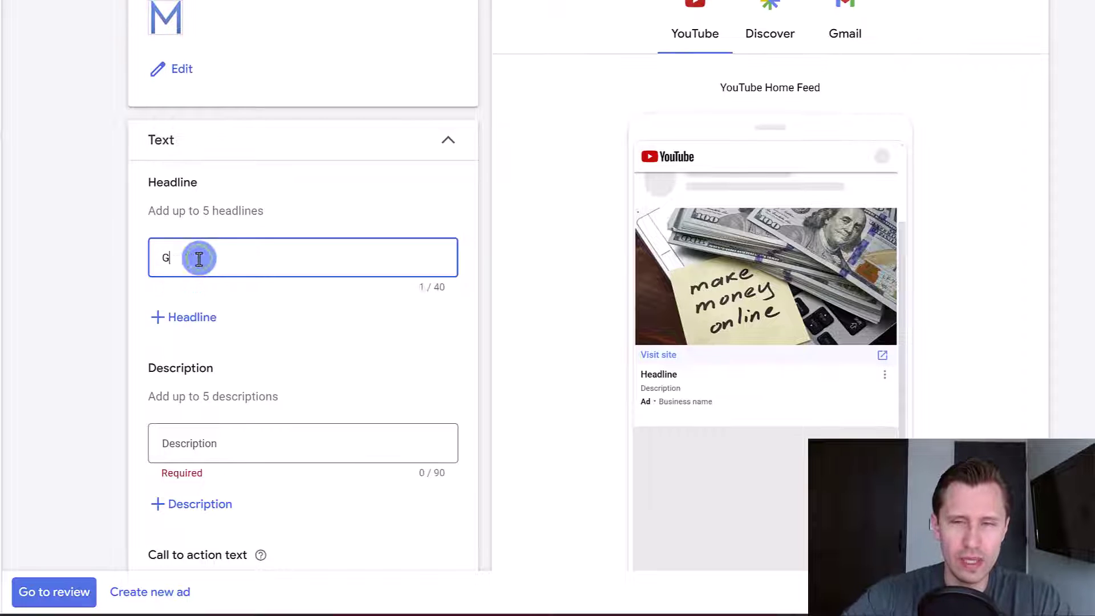
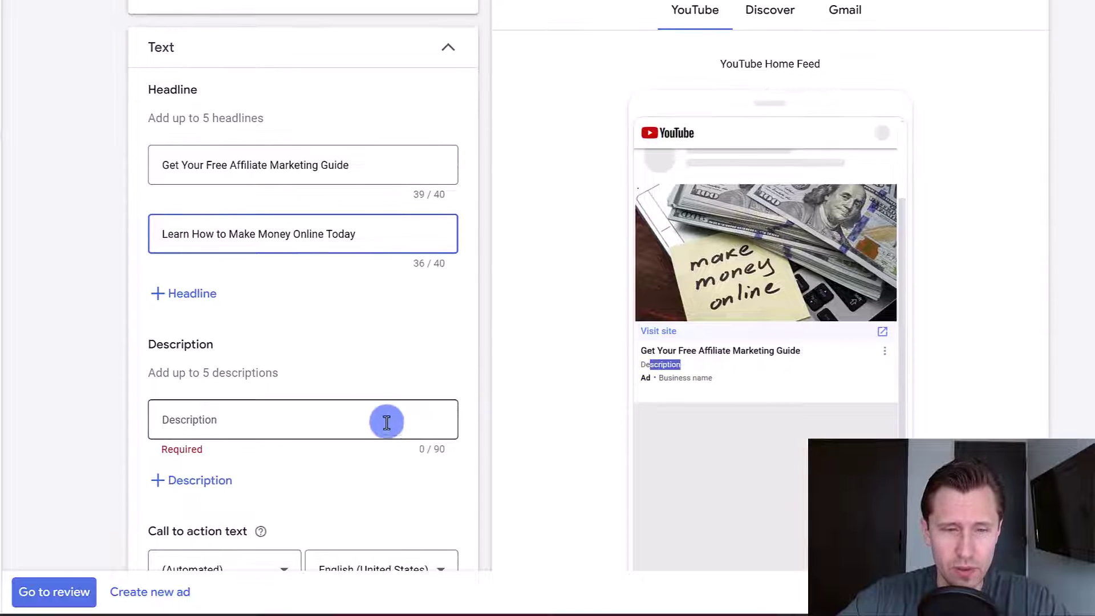
Enter the first description "Get Your Free Affiliate Marketing Guide & Learn How You Can Start Making Money Online"
scroll(313, 403, down, 2)
click(196, 328)
text(G)
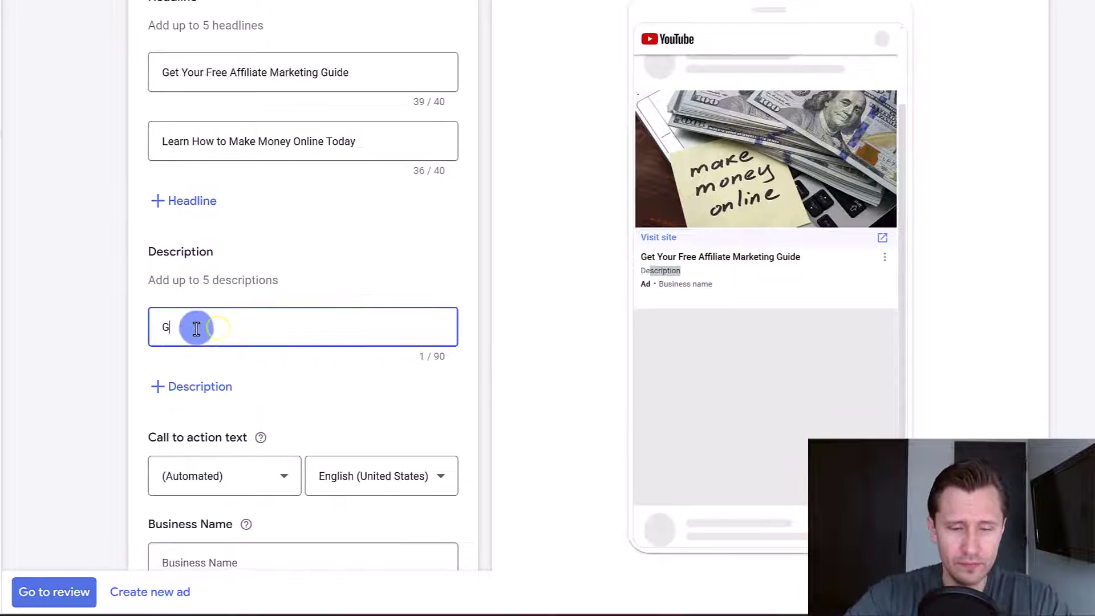
text(et Your Fre)
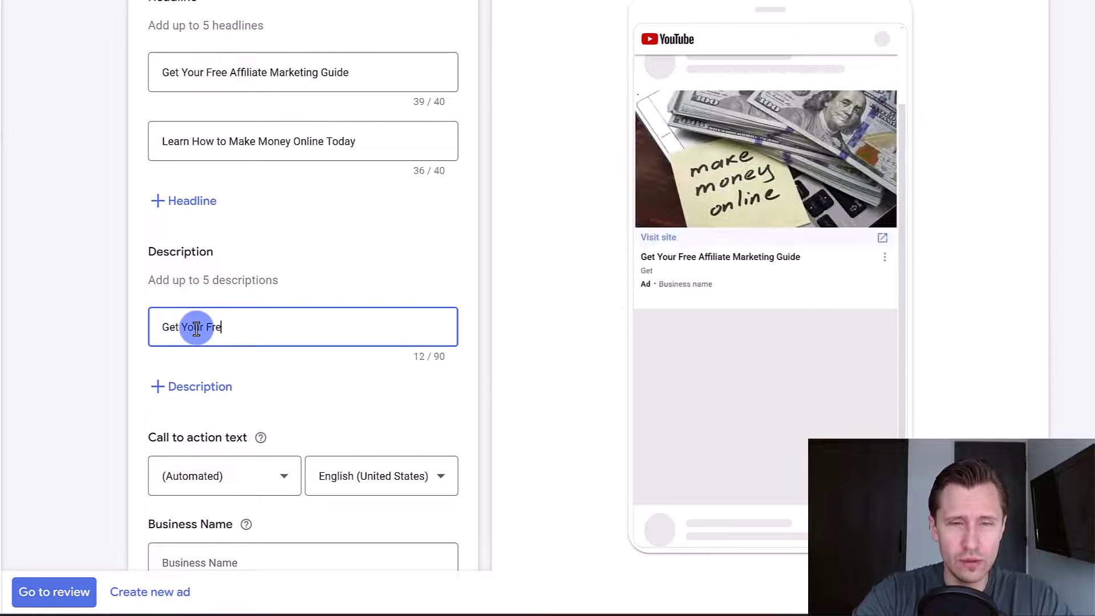
text(e Affiliate Mark)
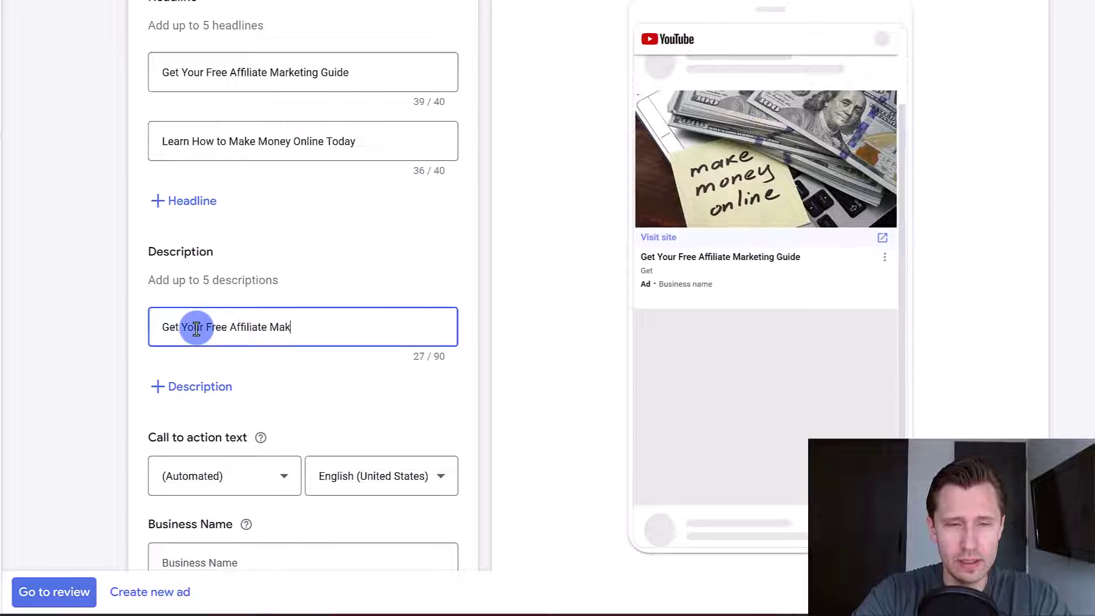
key(BackSpace)
text(rketing Guide &)
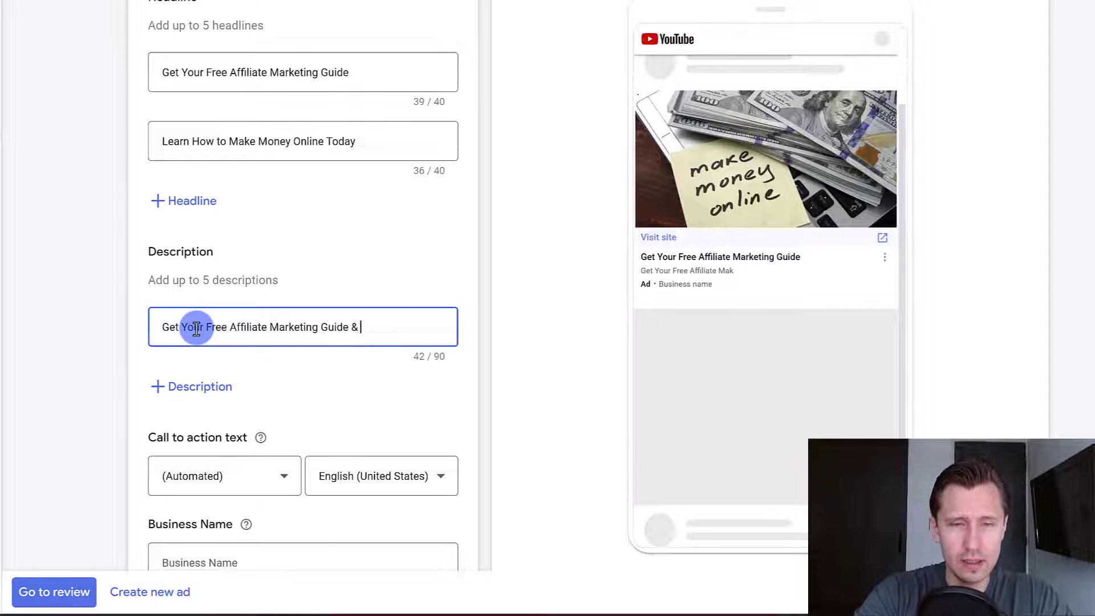
text( Learn How You C)
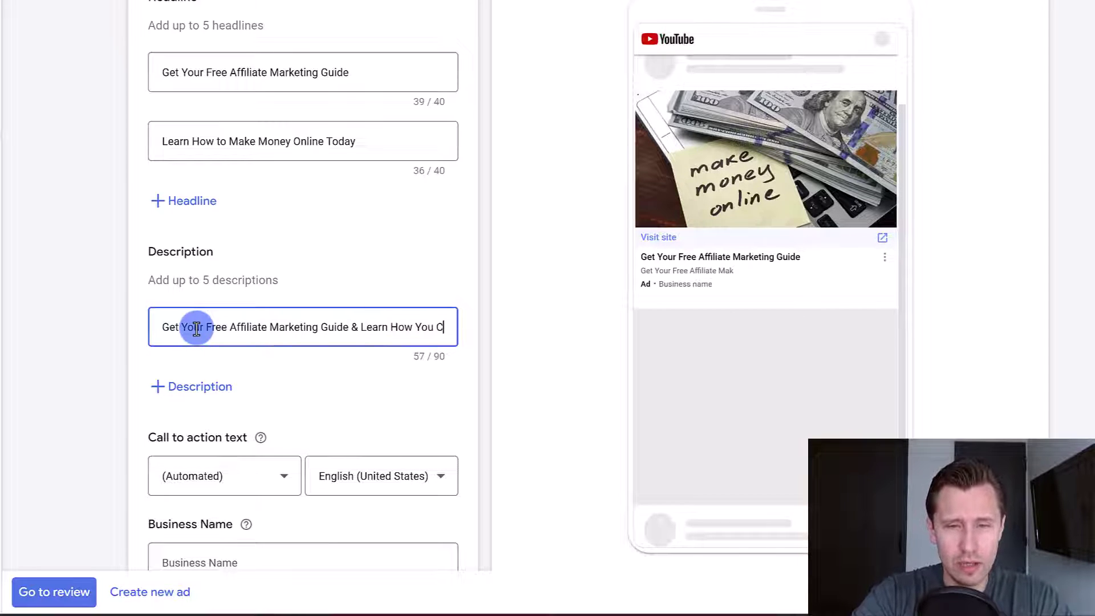
text(an Sar)
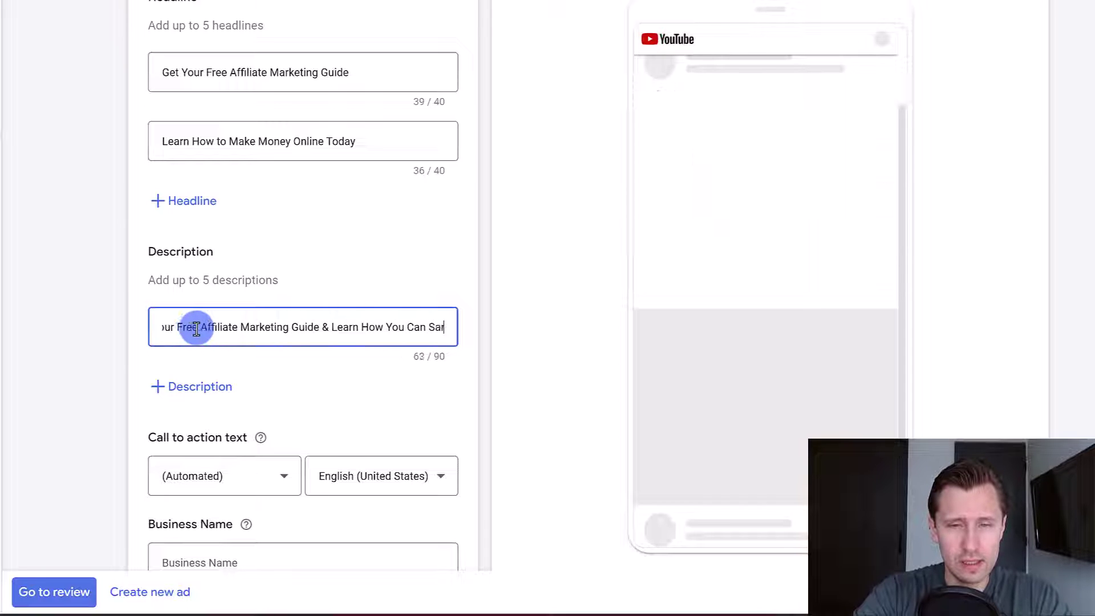
key(BackSpace)
key(BackSpace)
text(tart Making Mon)
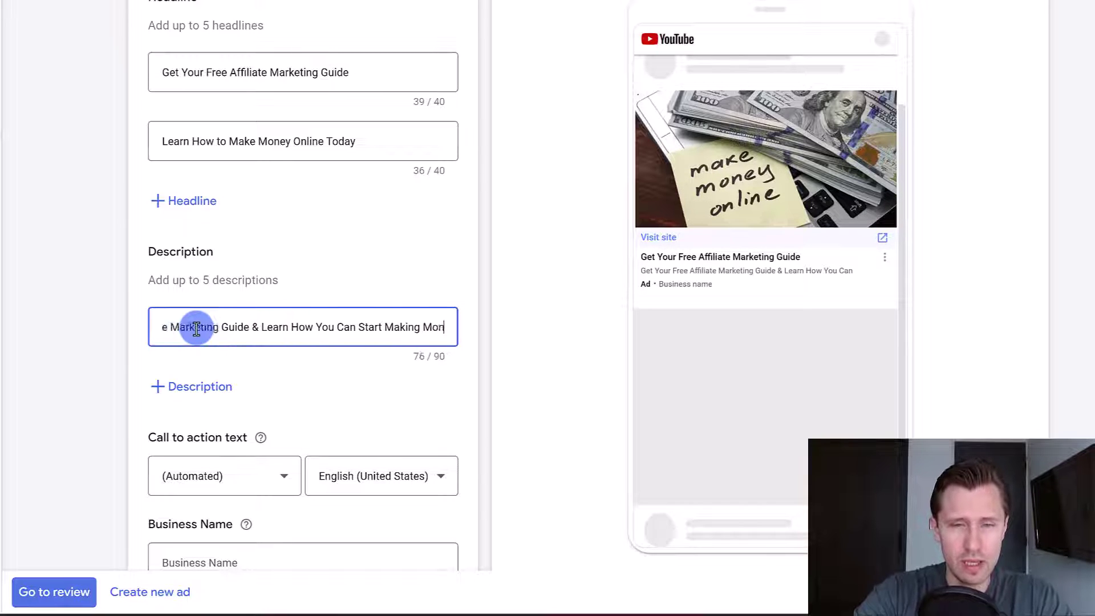
text(ey Online)
Add a second description reading "We Earn $ While We Sleep & Want to Show You How to Do It Too"
click(211, 387)
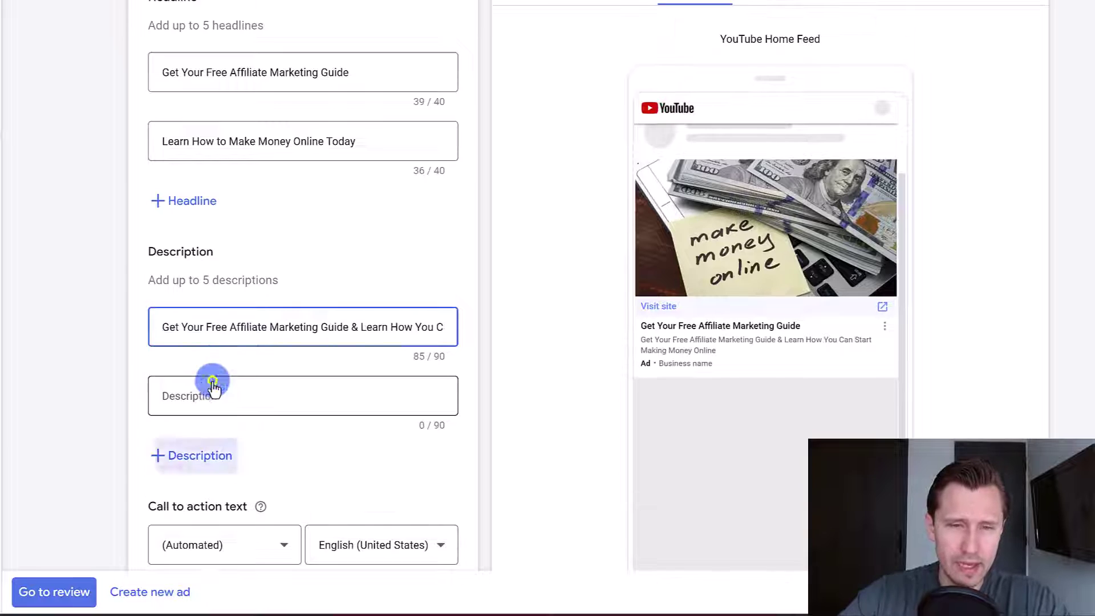
click(226, 395)
text(I ear)
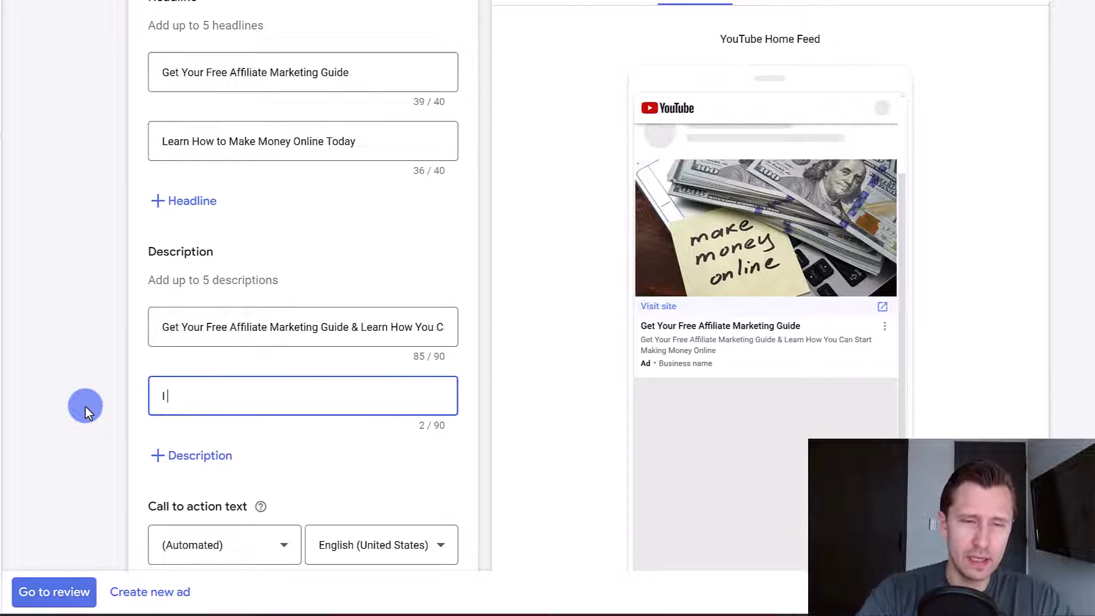
key(BackSpace)
key(BackSpace)
key(BackSpace)
key(BackSpace)
key(BackSpace)
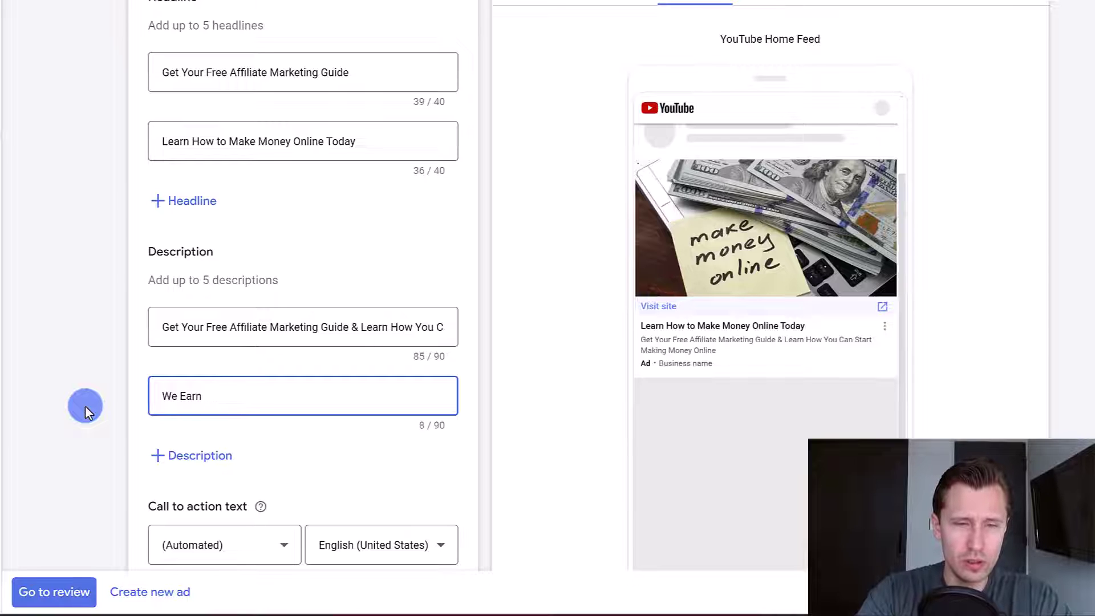
text(We Earn $ While We )
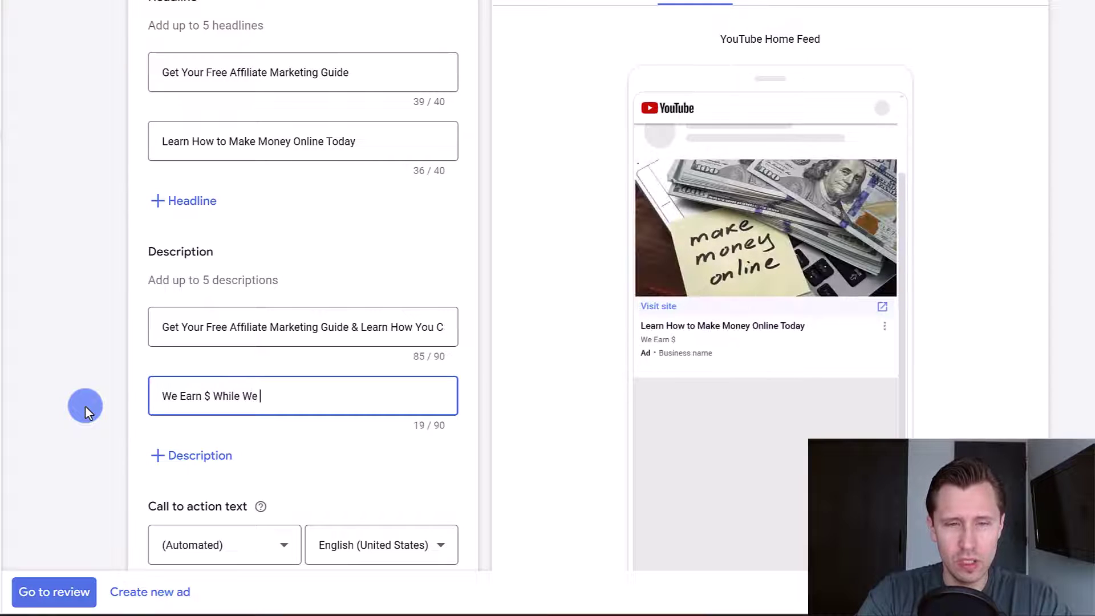
text(Sleep & Want )
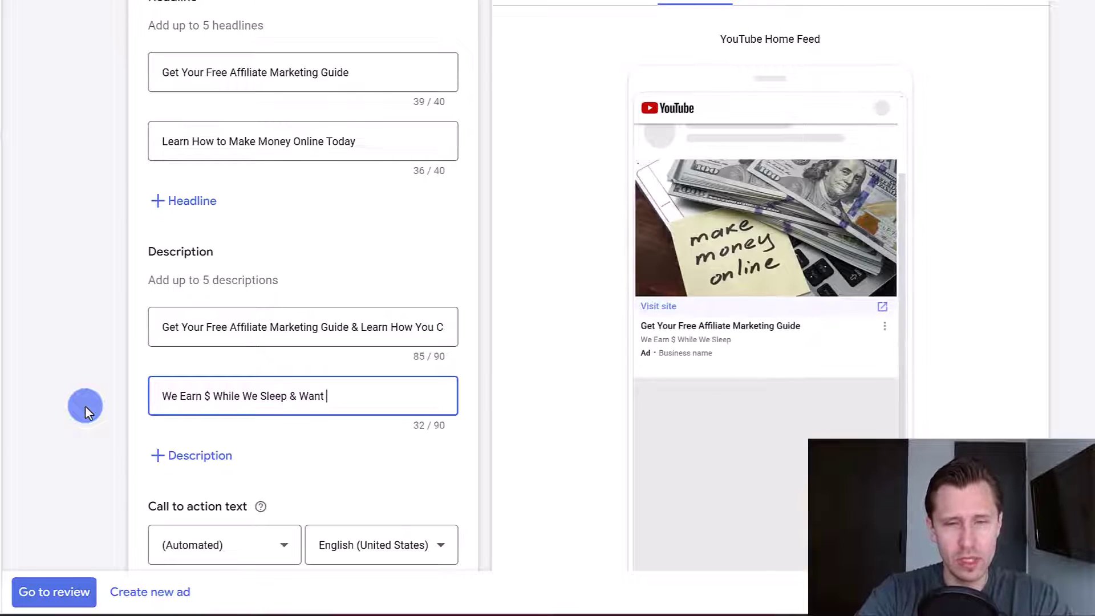
text(to Show You )
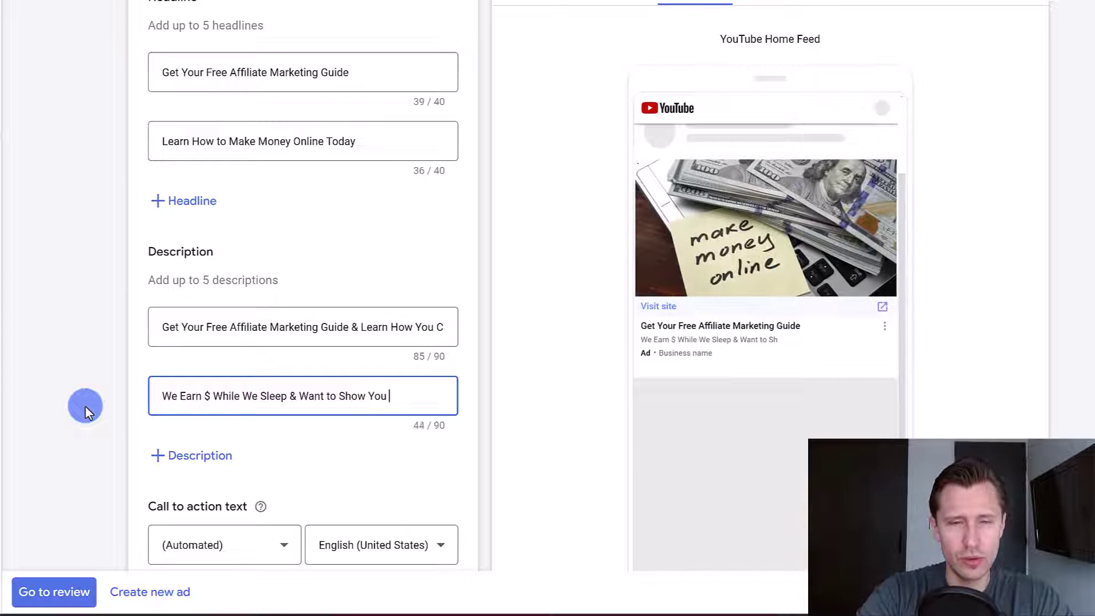
text(How to Do It Too)
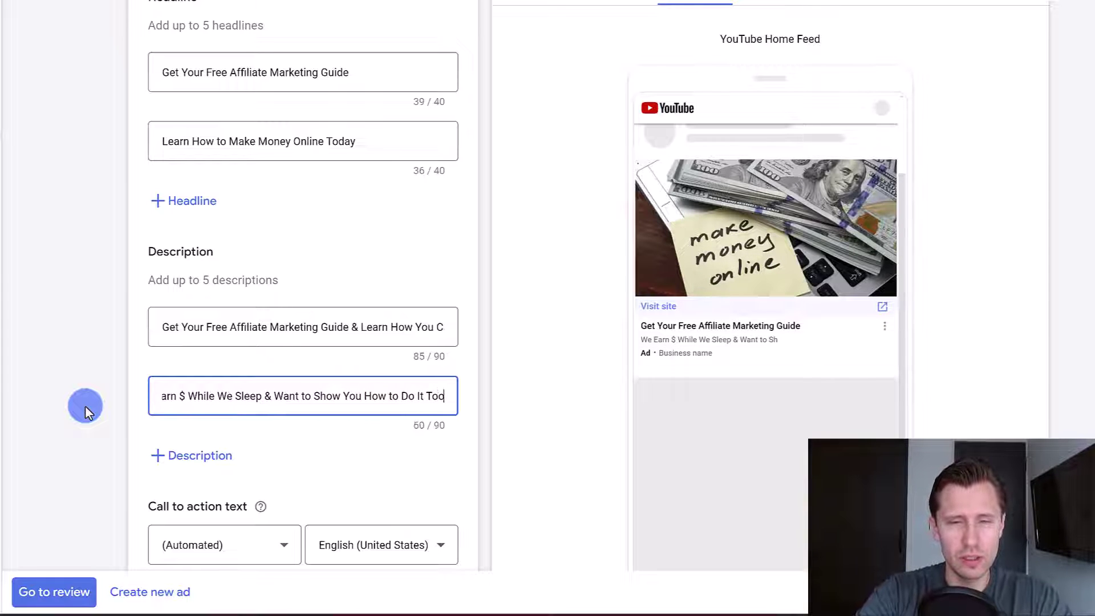
Set the call to action text to "Learn more" and enter the advertiser's company name as the business name
scroll(105, 381, down, 1)
scroll(104, 381, down, 3)
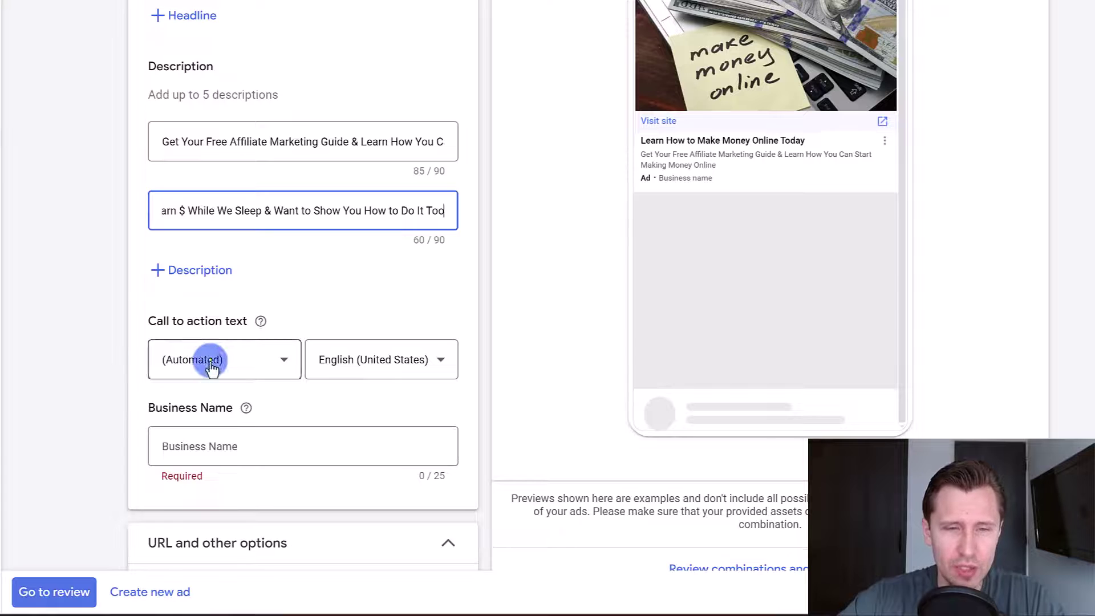
click(189, 359)
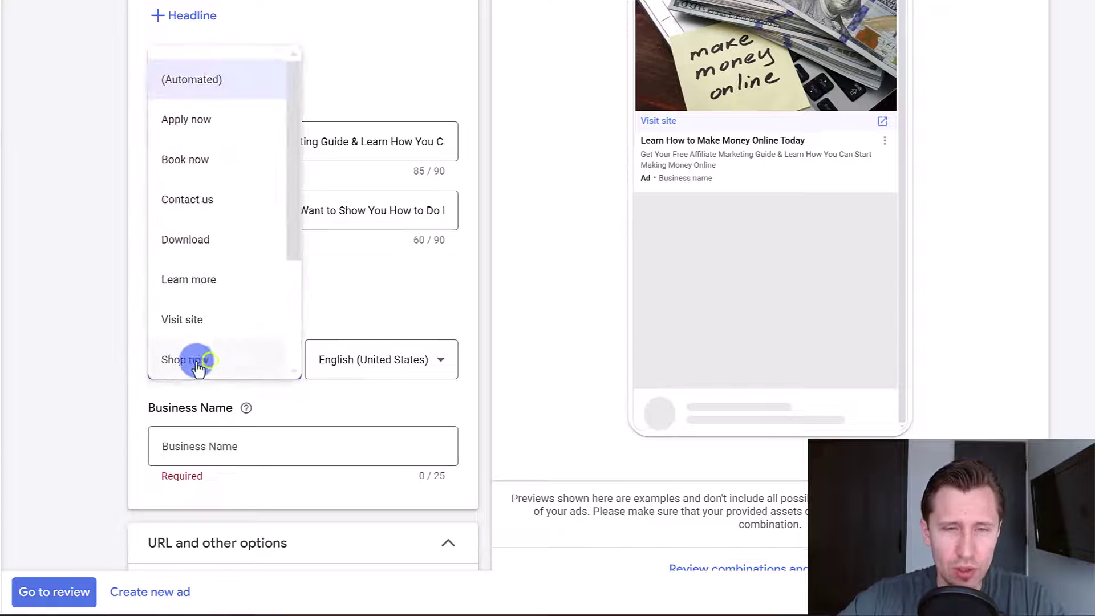
click(212, 276)
click(214, 446)
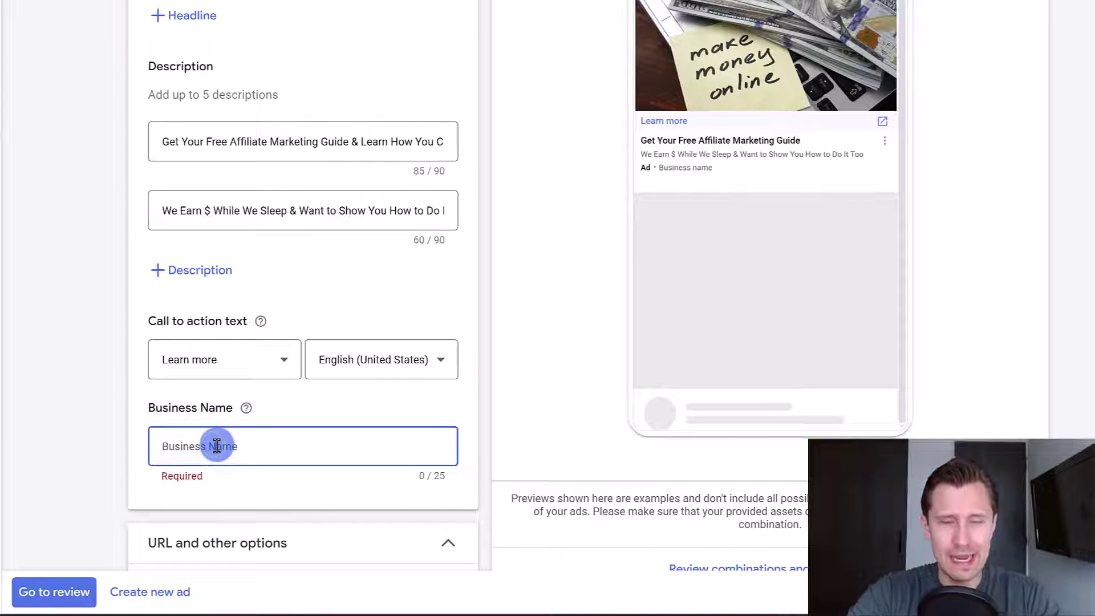
text(IVAN)
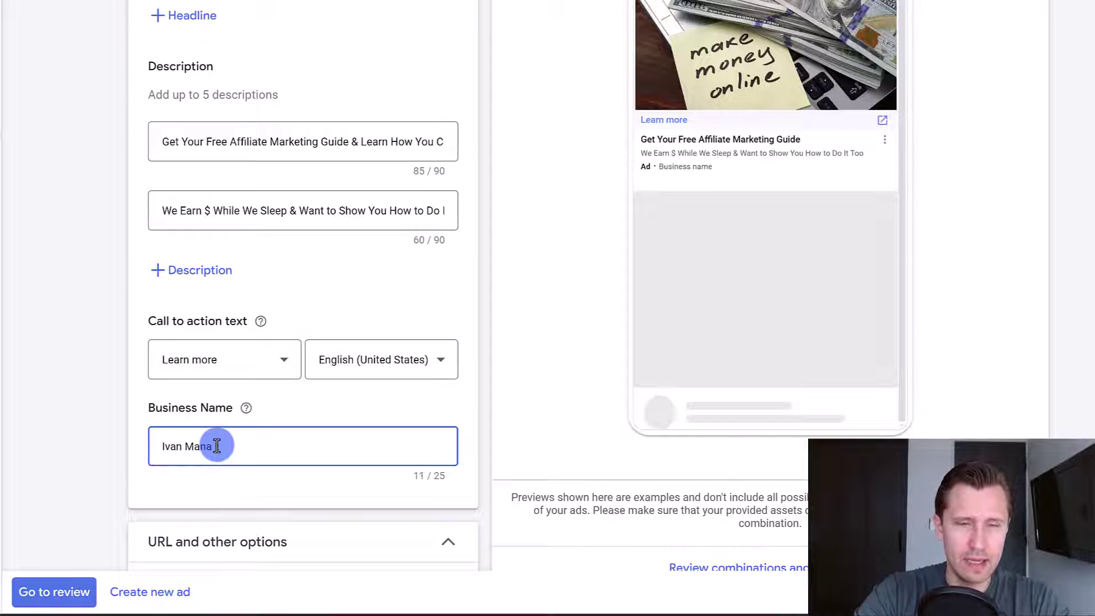
Review the ad with its new text in the YouTube and Discover previews
scroll(613, 282, up, 3)
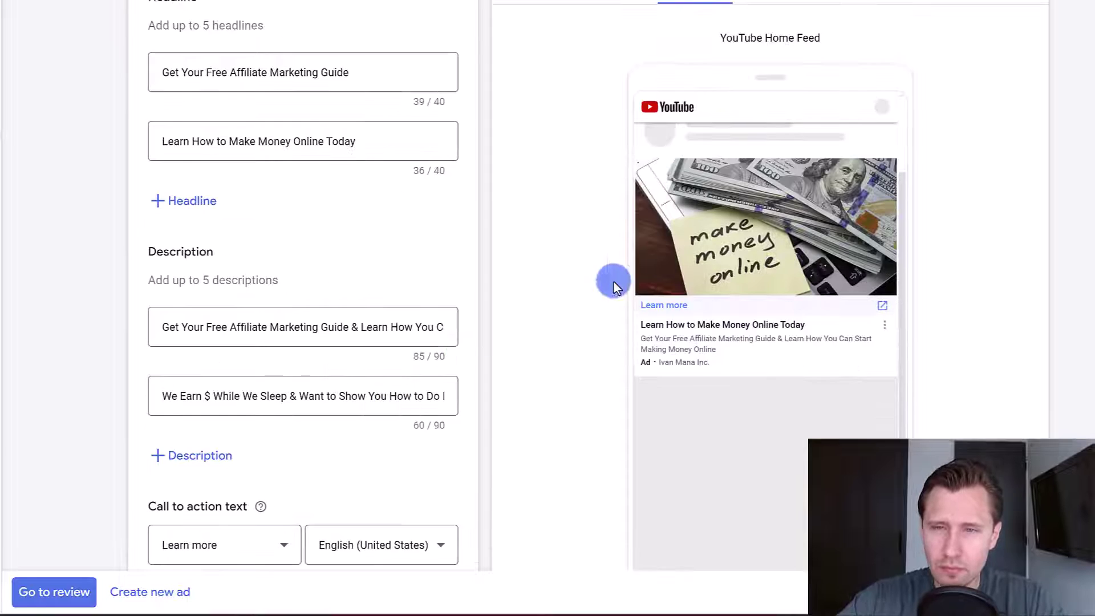
scroll(631, 171, up, 2)
click(765, 45)
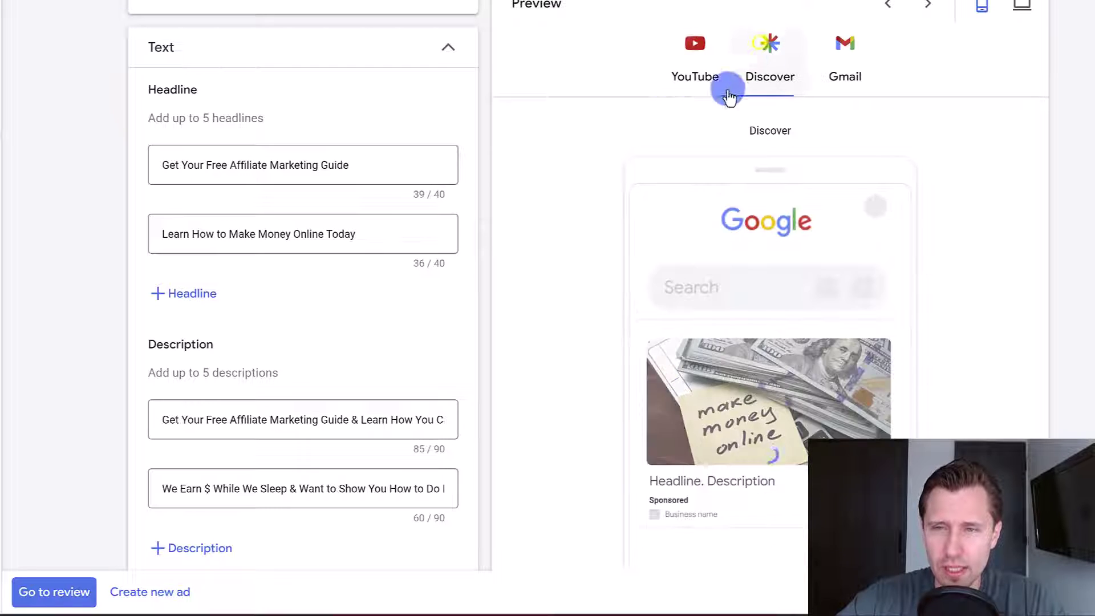
Review the ad's mobile previews in Discover and Gmail, cycling through the Gmail preview variations
scroll(605, 442, down, 2)
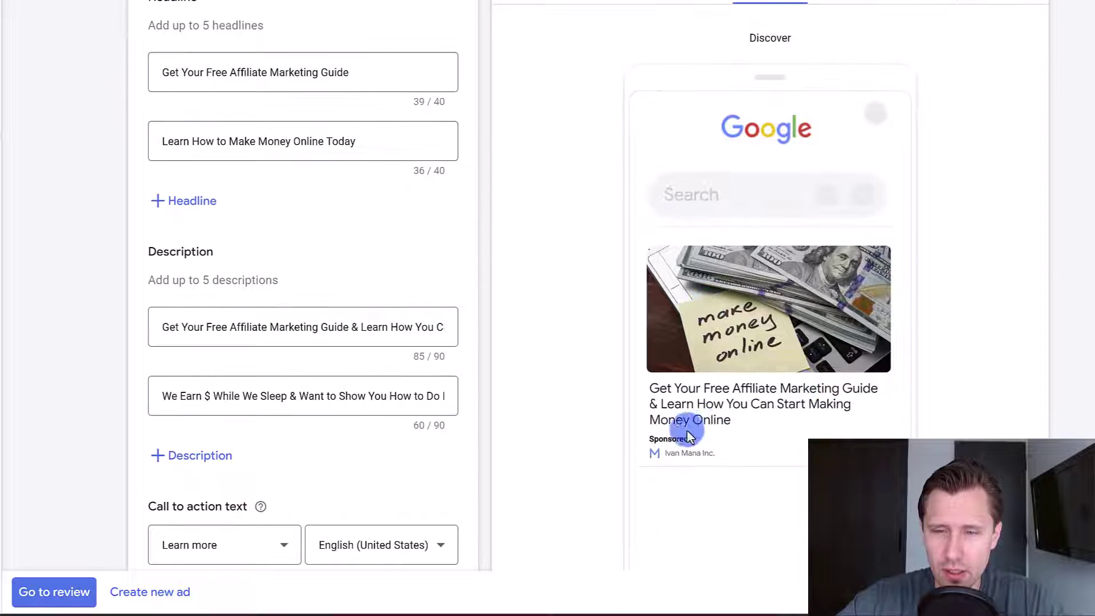
scroll(691, 437, up, 2)
click(837, 49)
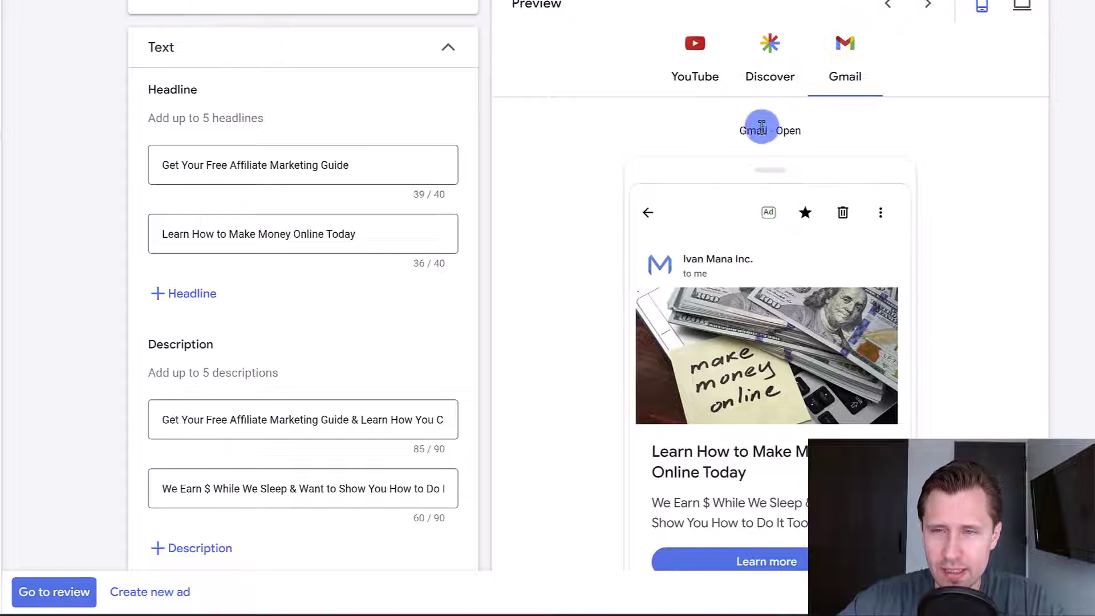
drag(761, 127, 795, 125)
scroll(624, 164, down, 8)
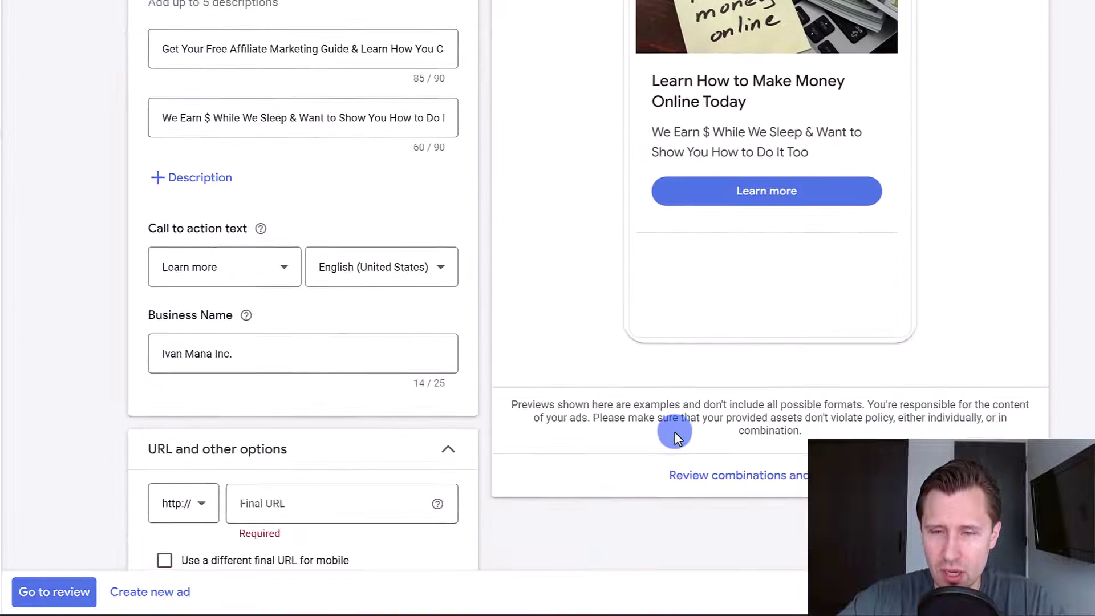
scroll(677, 437, up, 8)
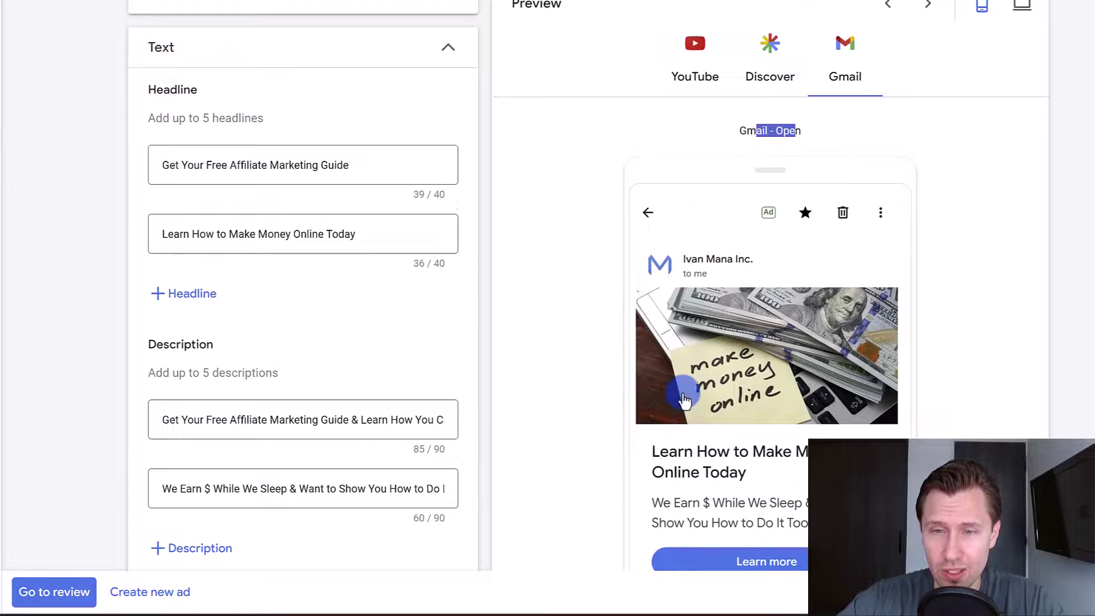
scroll(684, 399, up, 2)
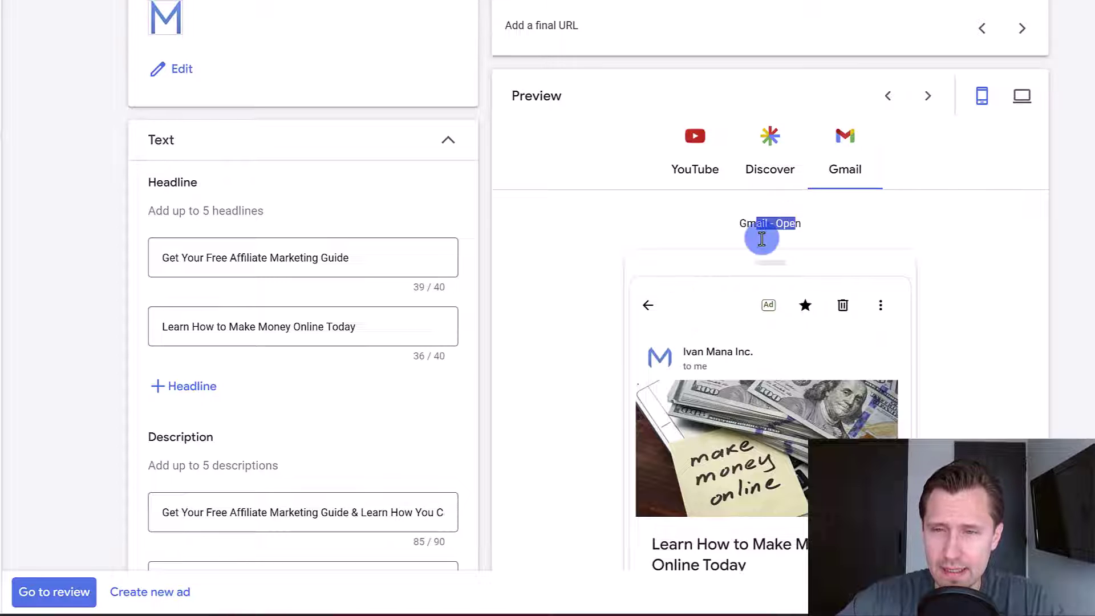
click(927, 97)
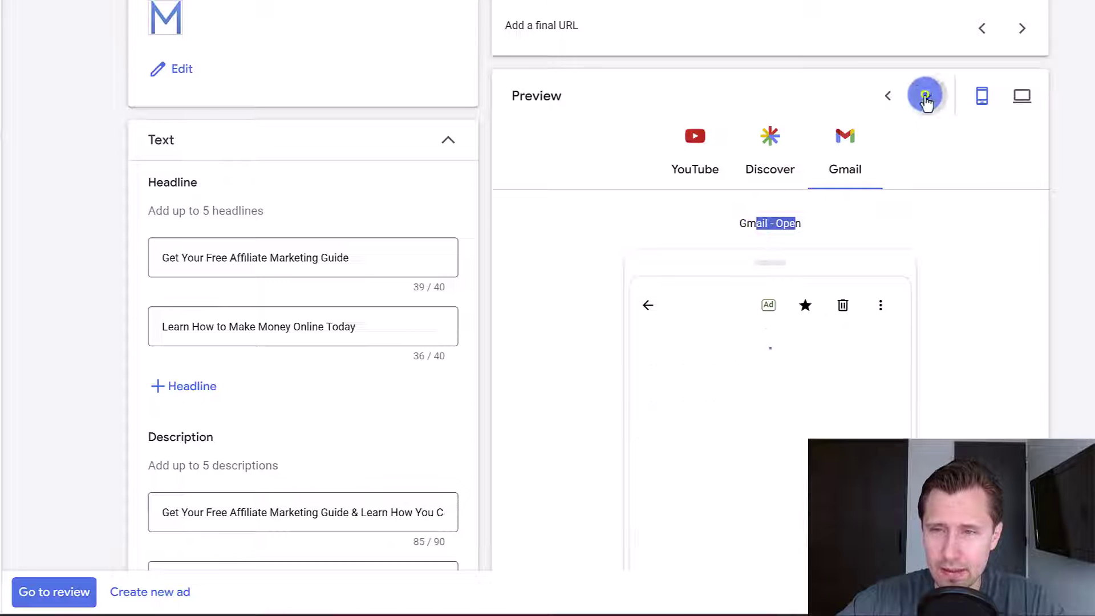
click(889, 98)
click(927, 97)
Review the ad's desktop previews for Gmail, Discover and YouTube
click(1032, 103)
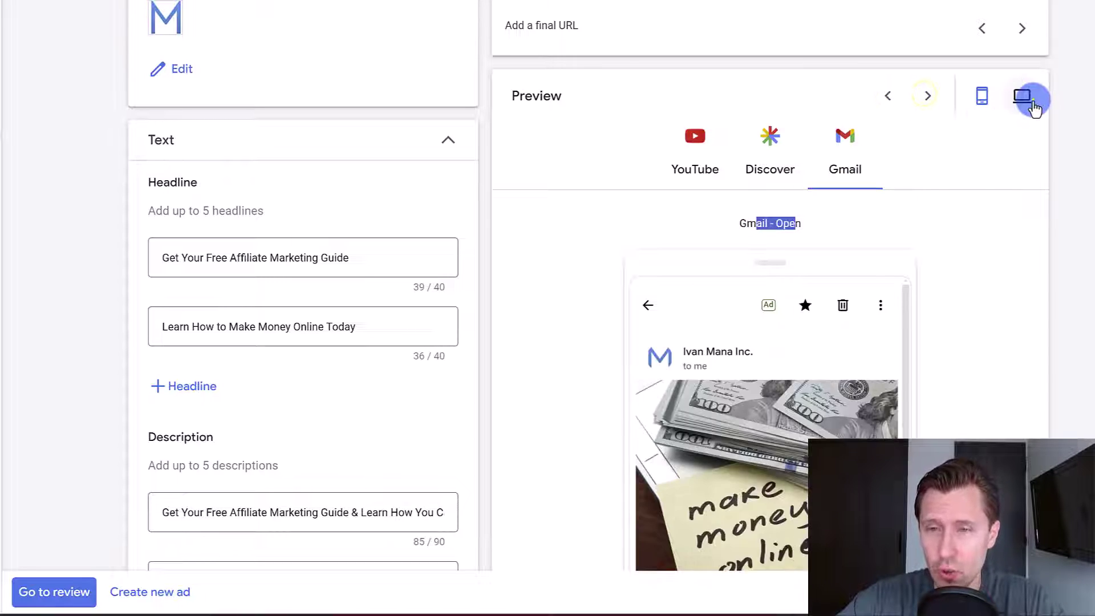
scroll(742, 342, down, 2)
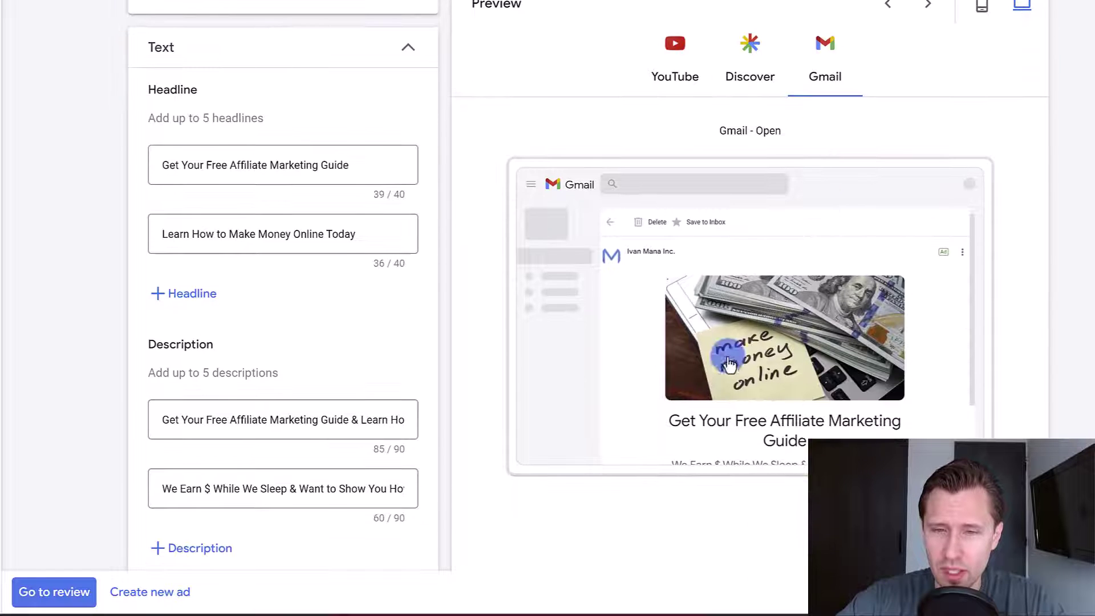
scroll(681, 255, down, 1)
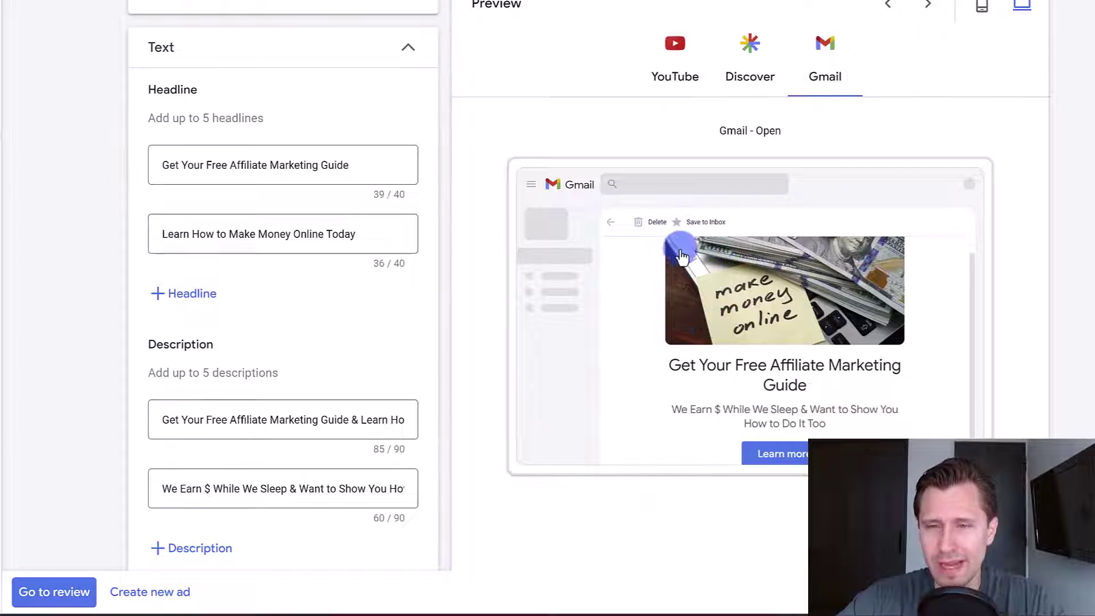
click(750, 48)
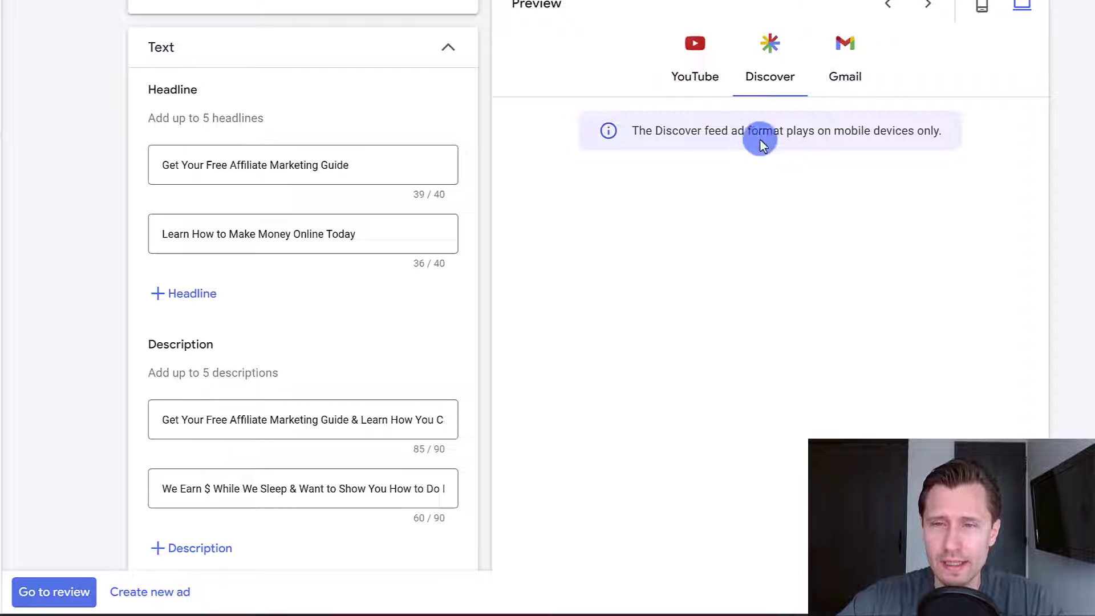
click(695, 71)
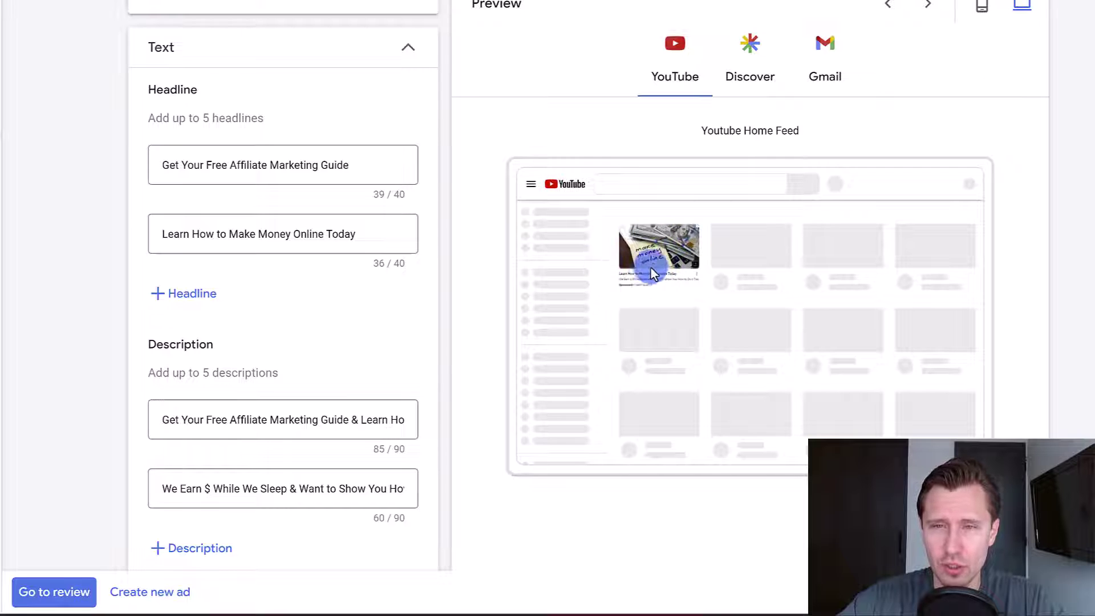
scroll(437, 352, down, 8)
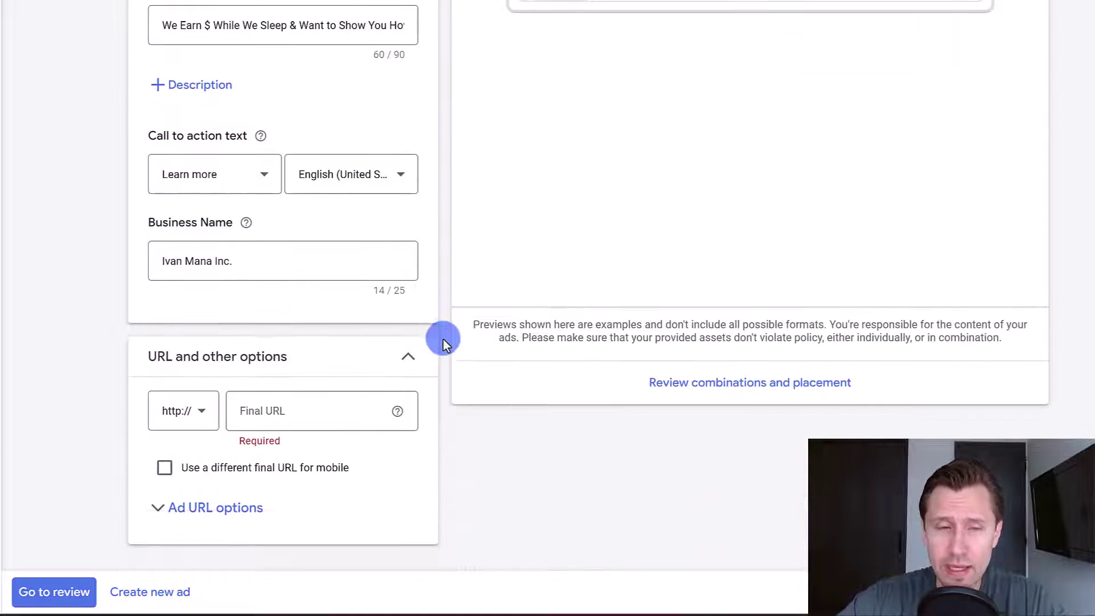
click(302, 412)
click(174, 407)
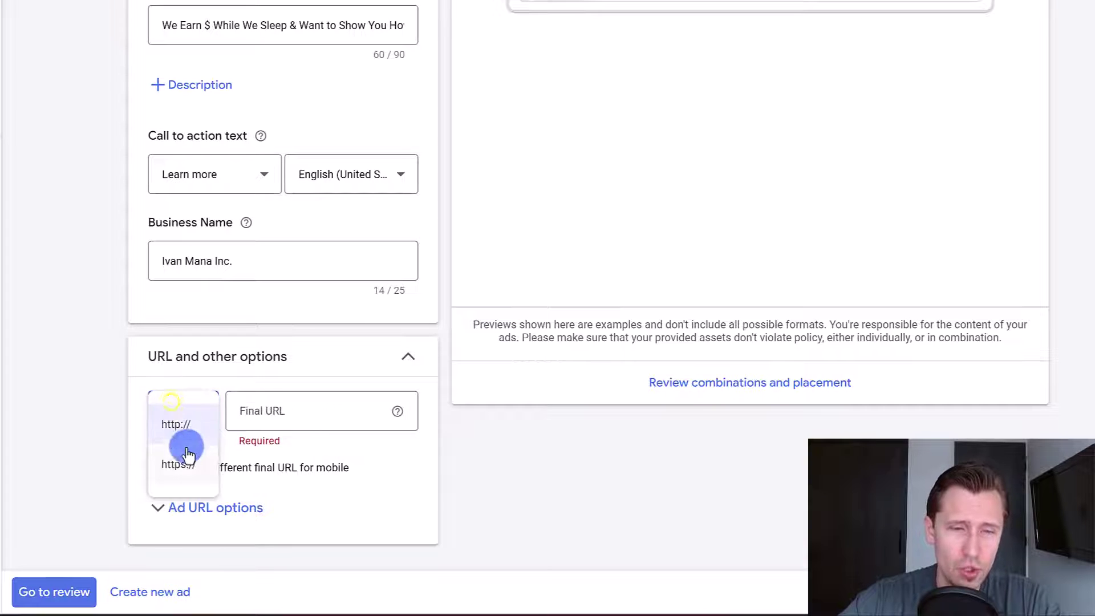
click(181, 457)
click(261, 409)
text(www.ivanmana.com)
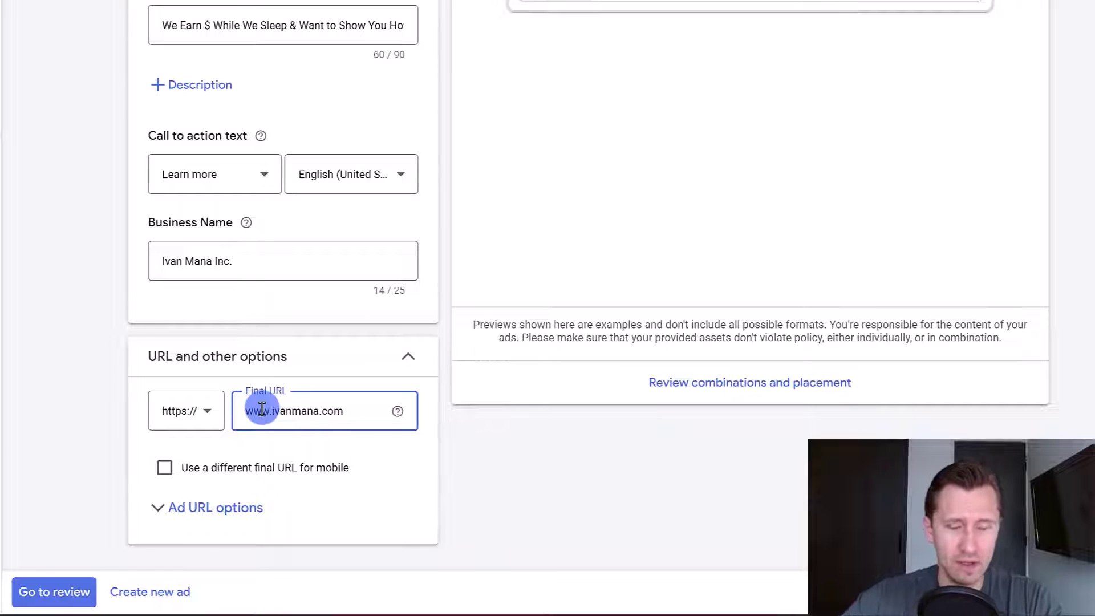
Recheck the ad's media, text and Gmail desktop preview with the final URL in place
scroll(531, 425, up, 1)
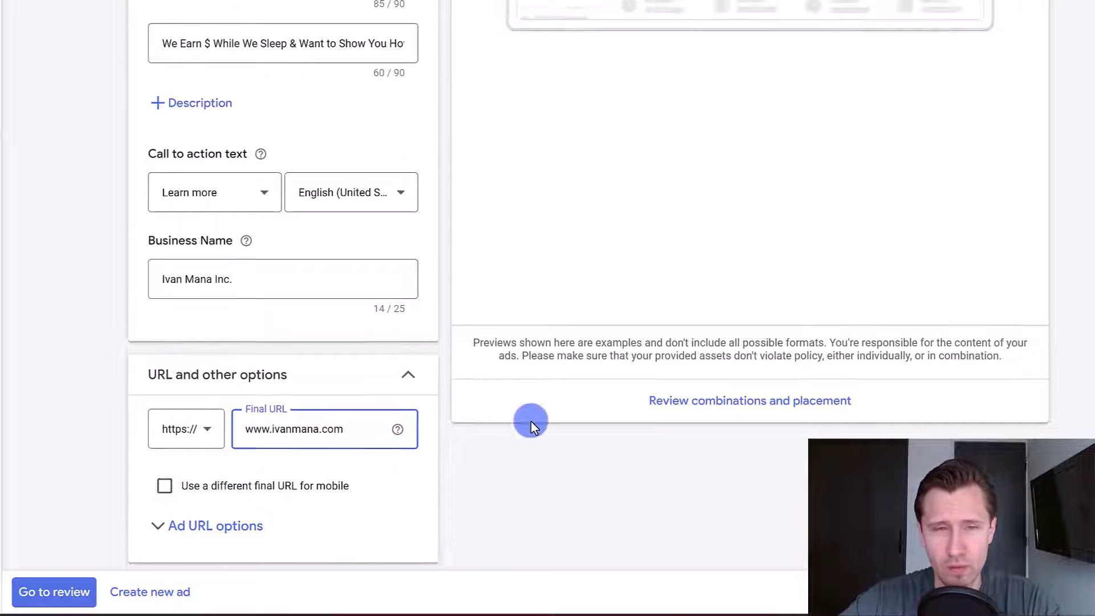
scroll(478, 479, up, 10)
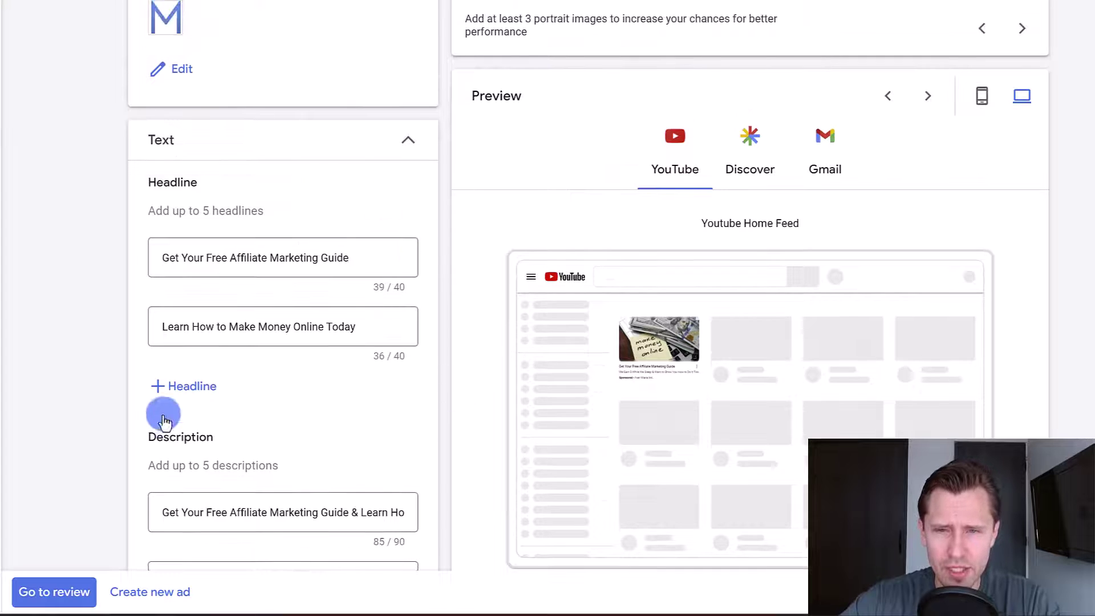
scroll(399, 450, up, 7)
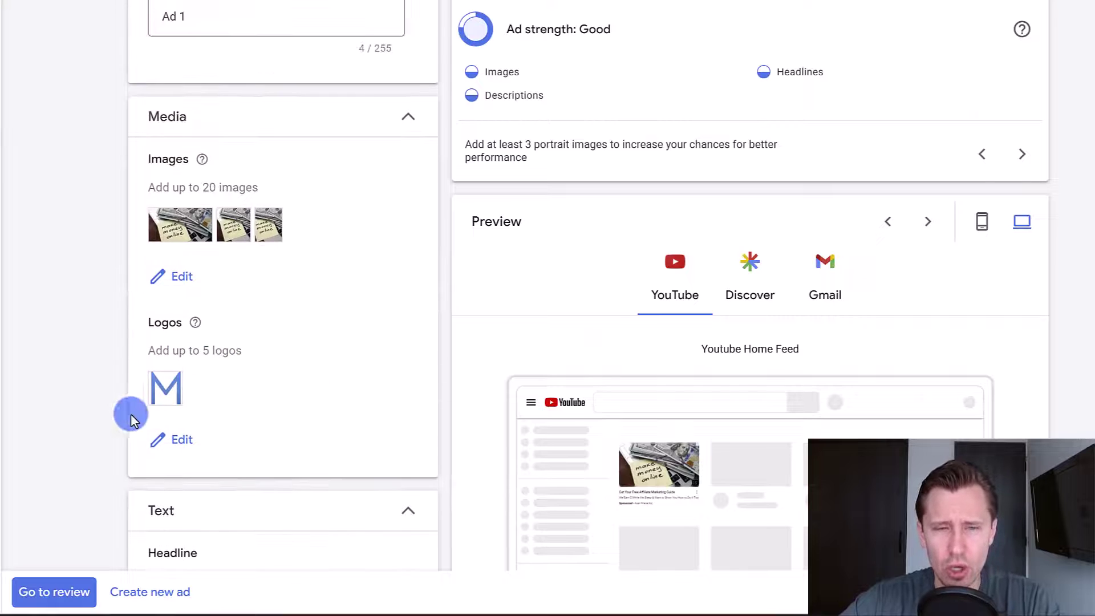
click(800, 260)
scroll(596, 451, down, 2)
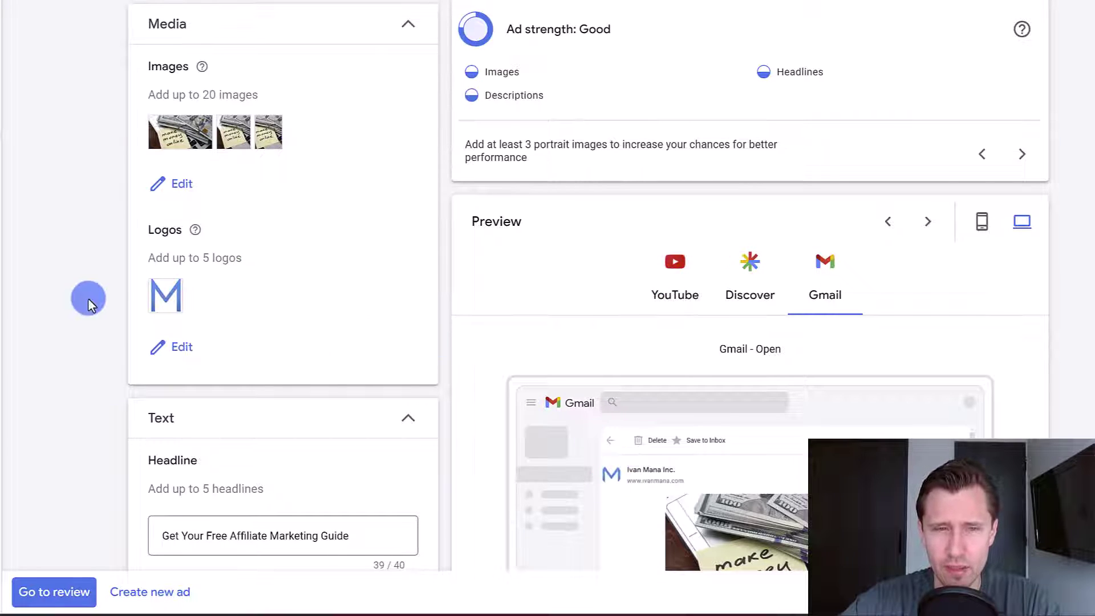
Rename the ad as "Free Guide & Make Money Online"
scroll(353, 317, up, 4)
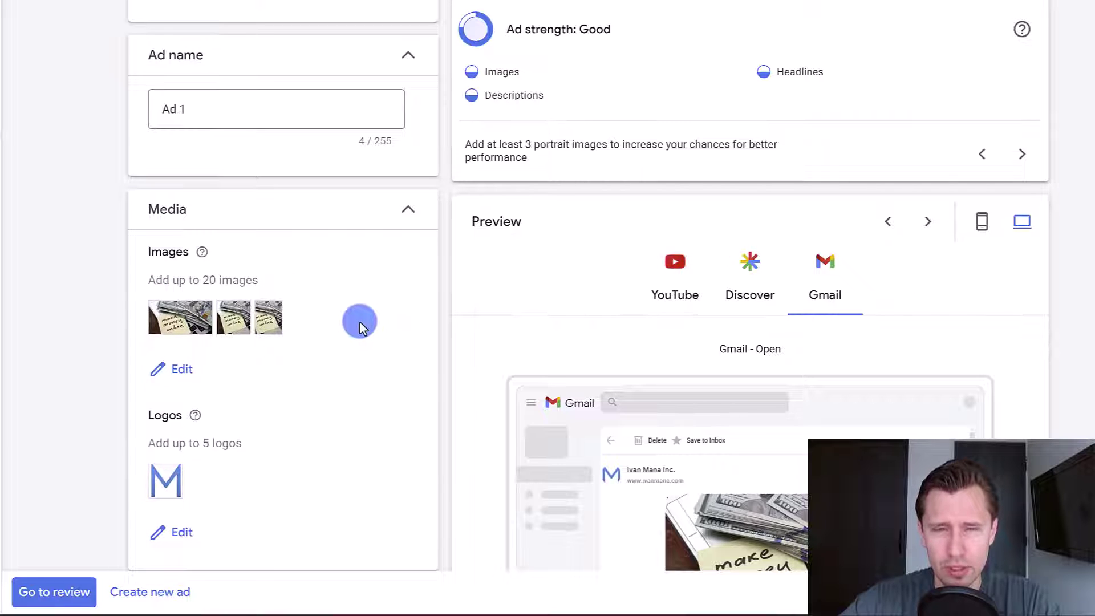
scroll(365, 320, up, 3)
scroll(252, 285, down, 3)
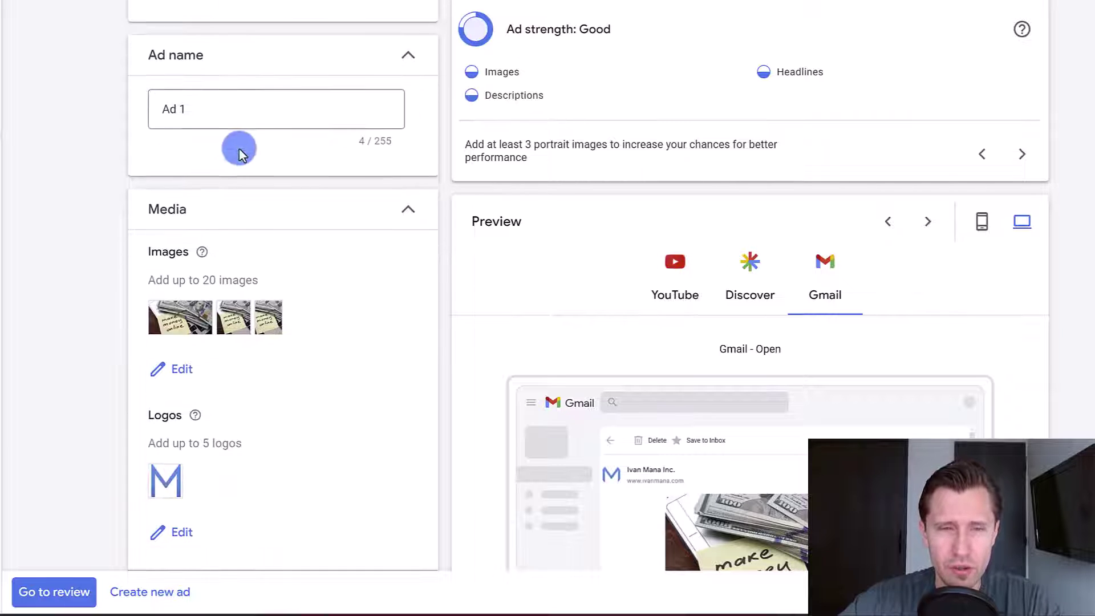
drag(213, 106, 150, 144)
scroll(399, 320, down, 10)
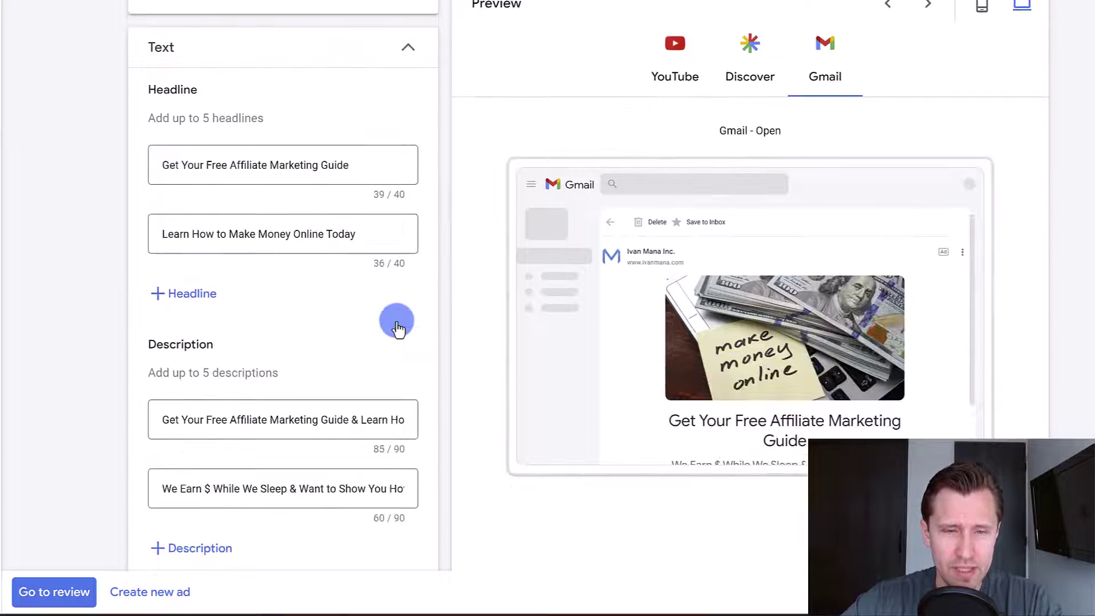
scroll(397, 322, up, 10)
text(Free)
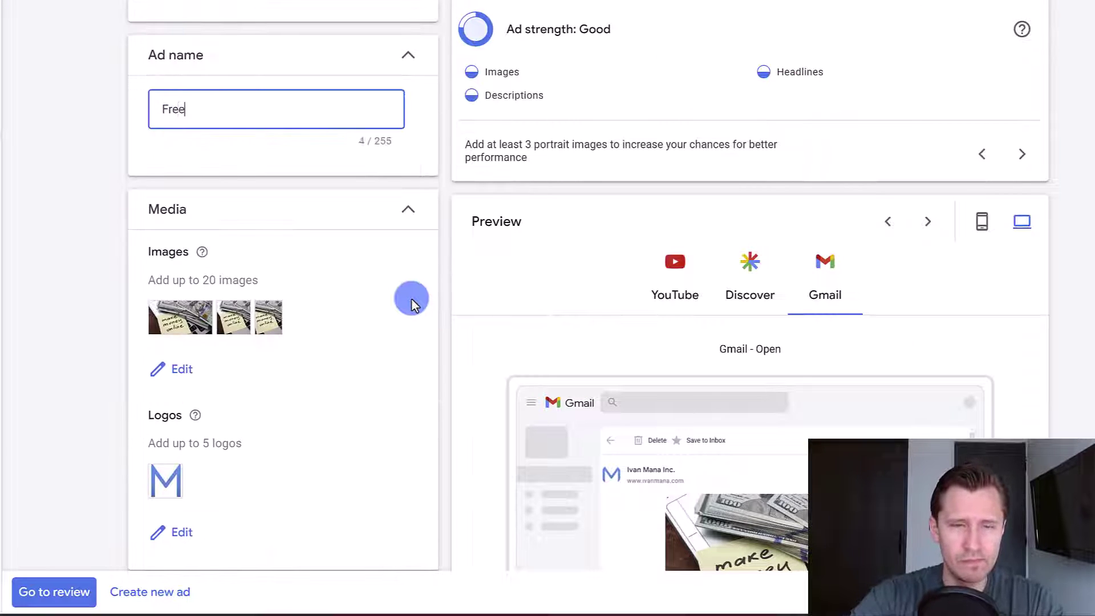
text( Guide & Make )
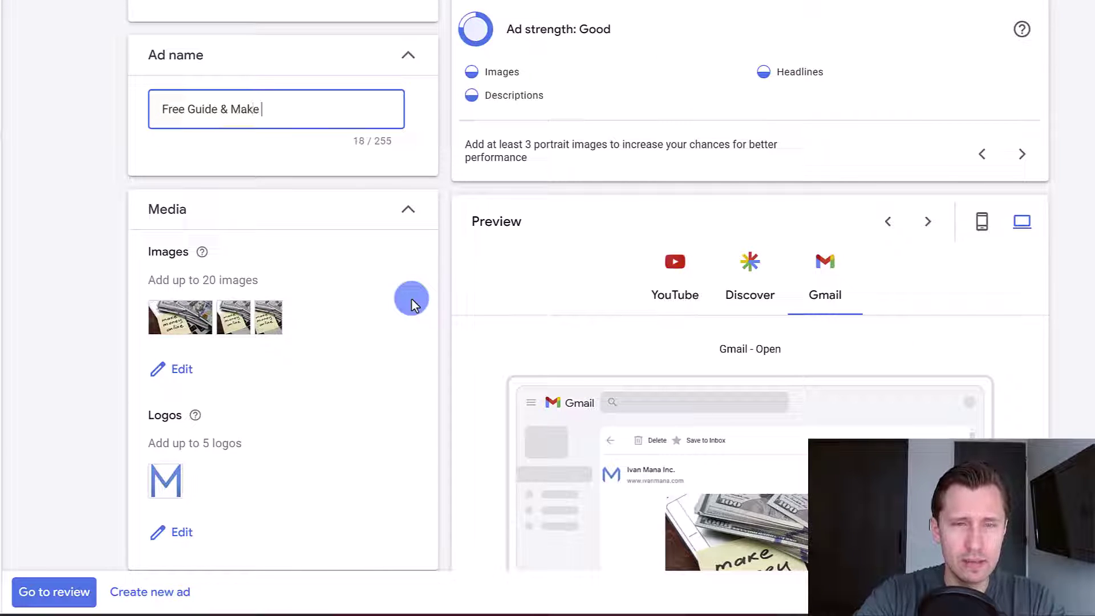
text(Money Online)
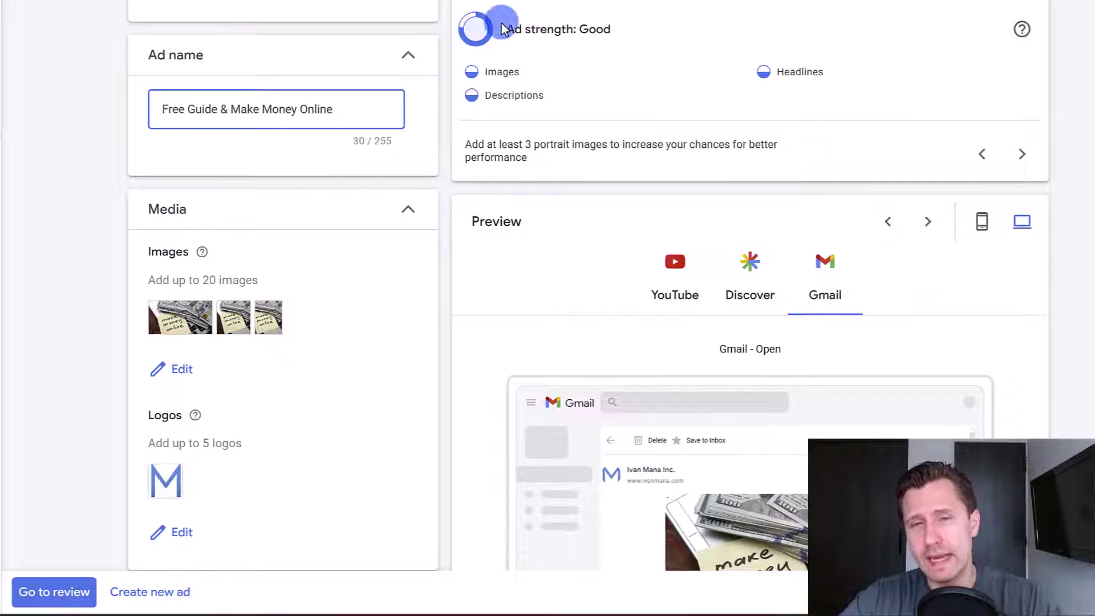
Check the ad strength rating and look over the completed headlines, descriptions, call to action and URL options
drag(514, 28, 603, 27)
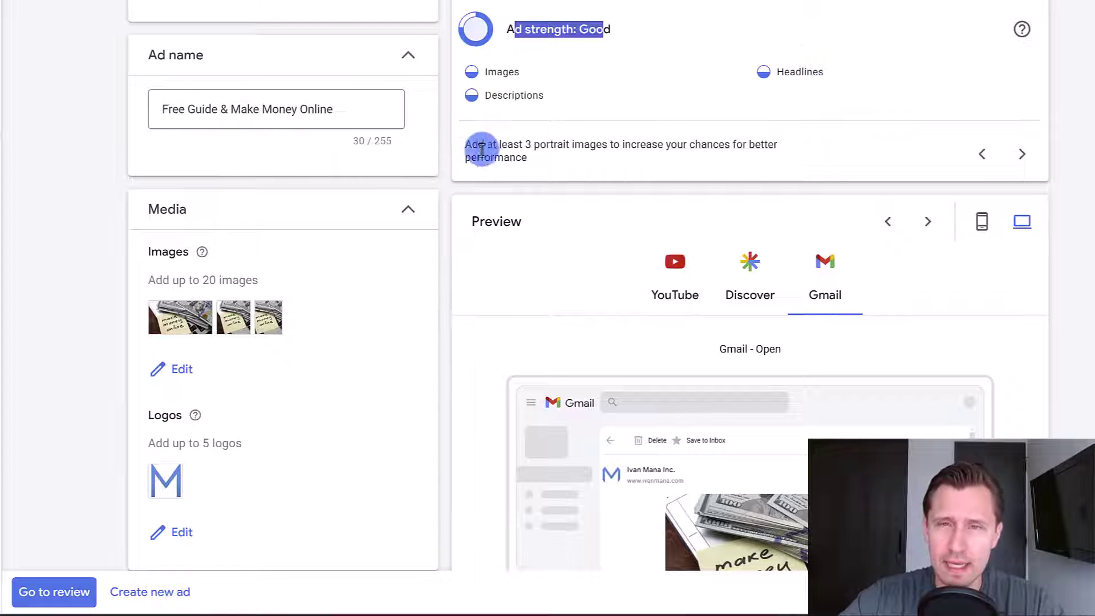
scroll(482, 171, down, 10)
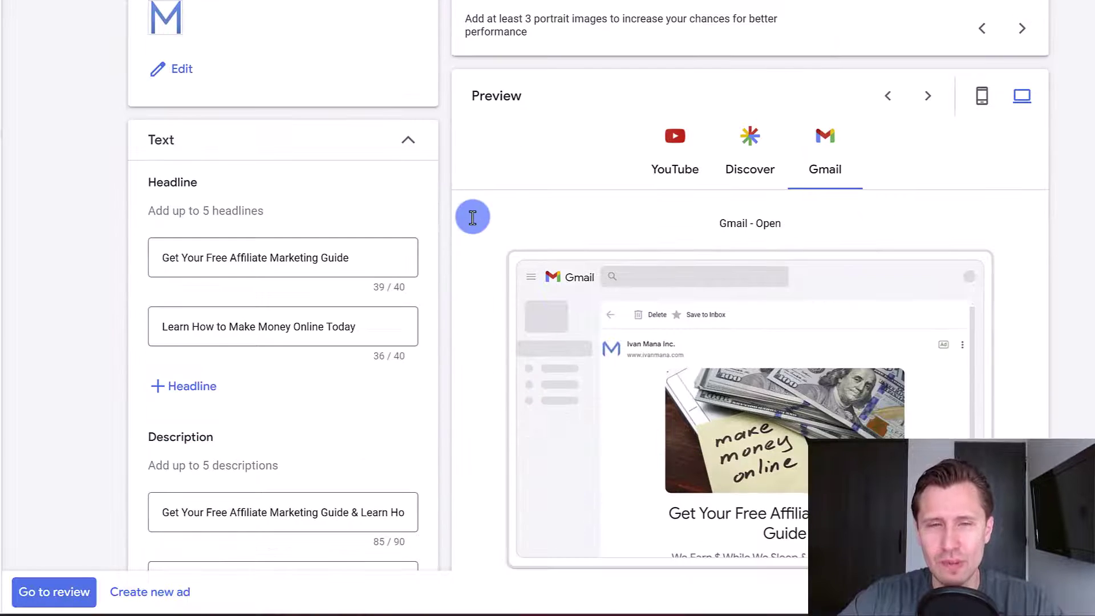
scroll(461, 255, down, 1)
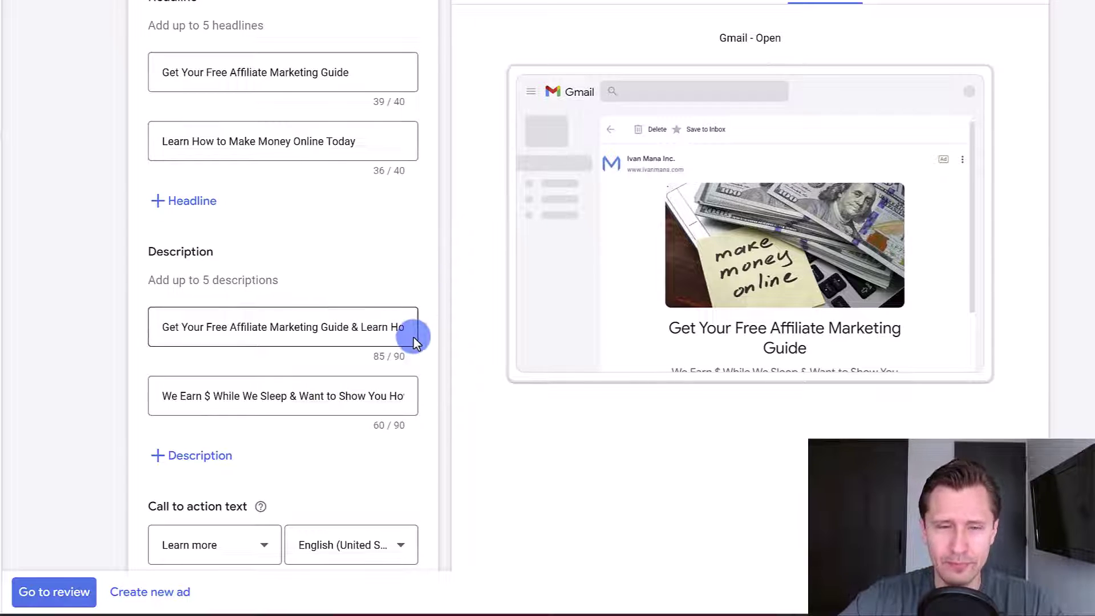
scroll(407, 338, down, 6)
scroll(427, 425, down, 1)
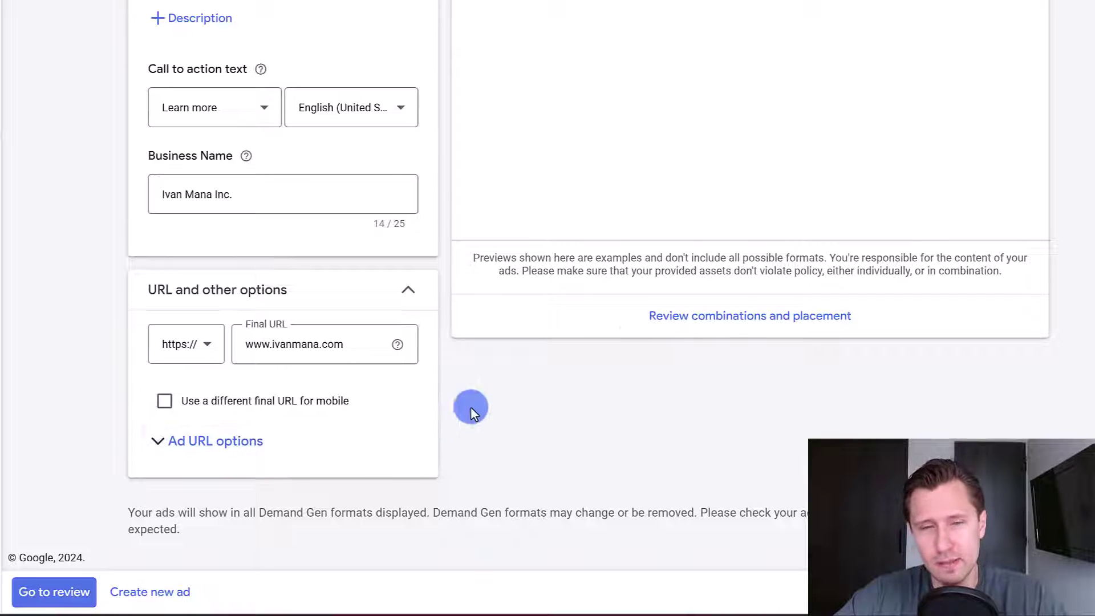
Review the ad's combinations and placements using the 4:5 portrait image, and close the overview
click(711, 320)
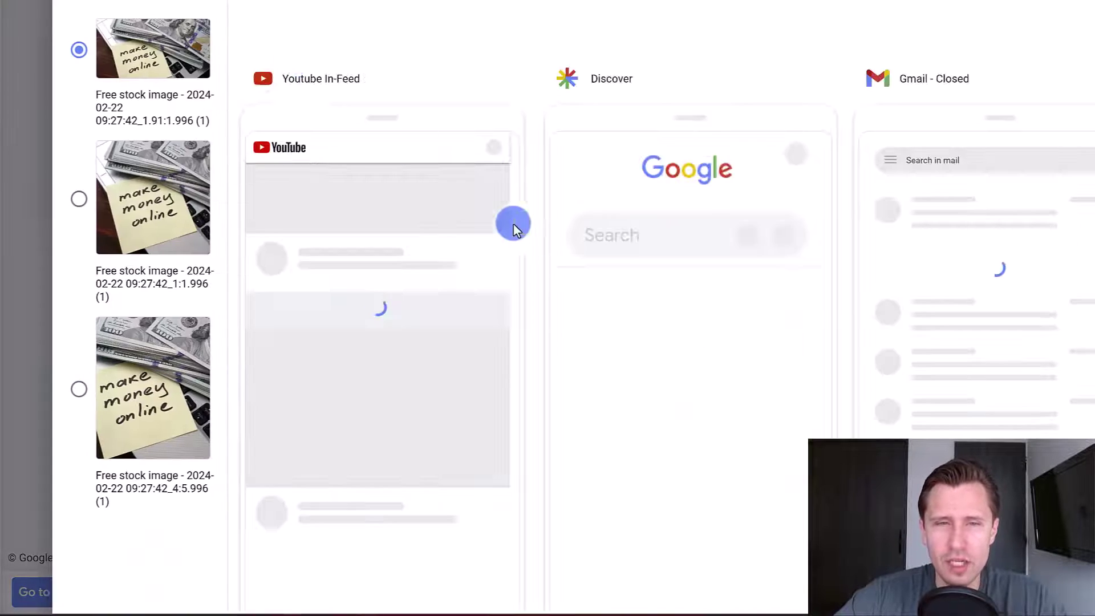
click(129, 459)
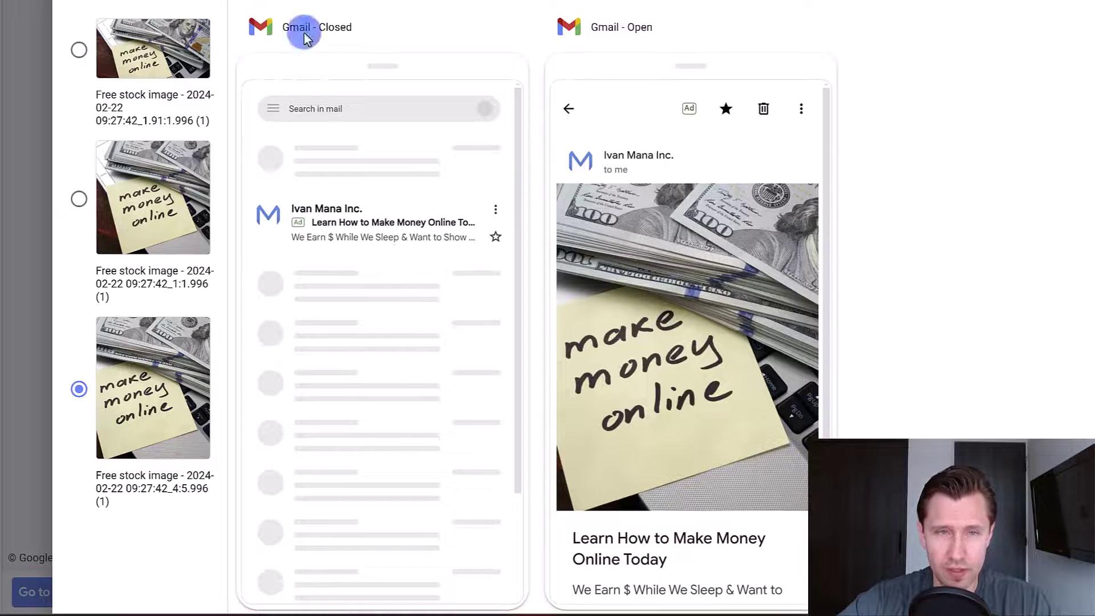
click(86, 27)
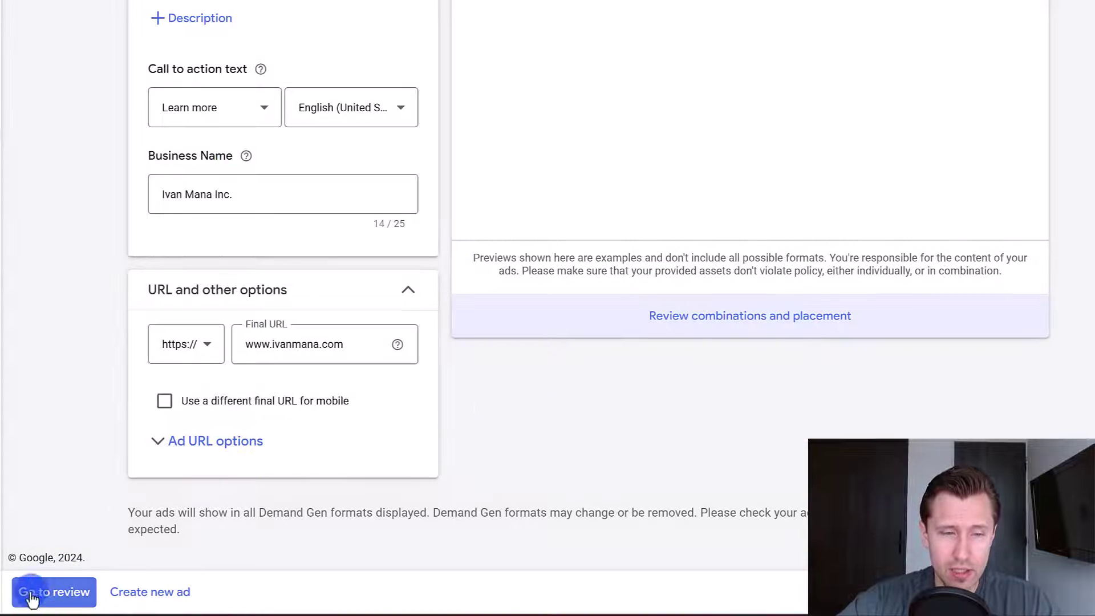
Proceed to the campaign review and expand the campaign's details to check its languages, locations, devices and ad schedule
click(32, 593)
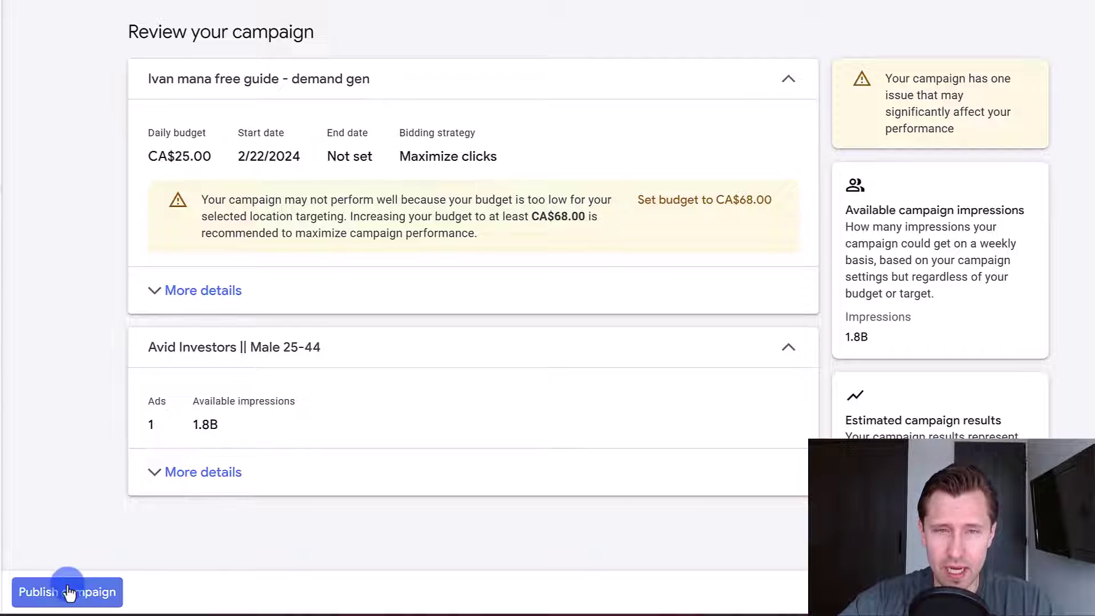
click(246, 290)
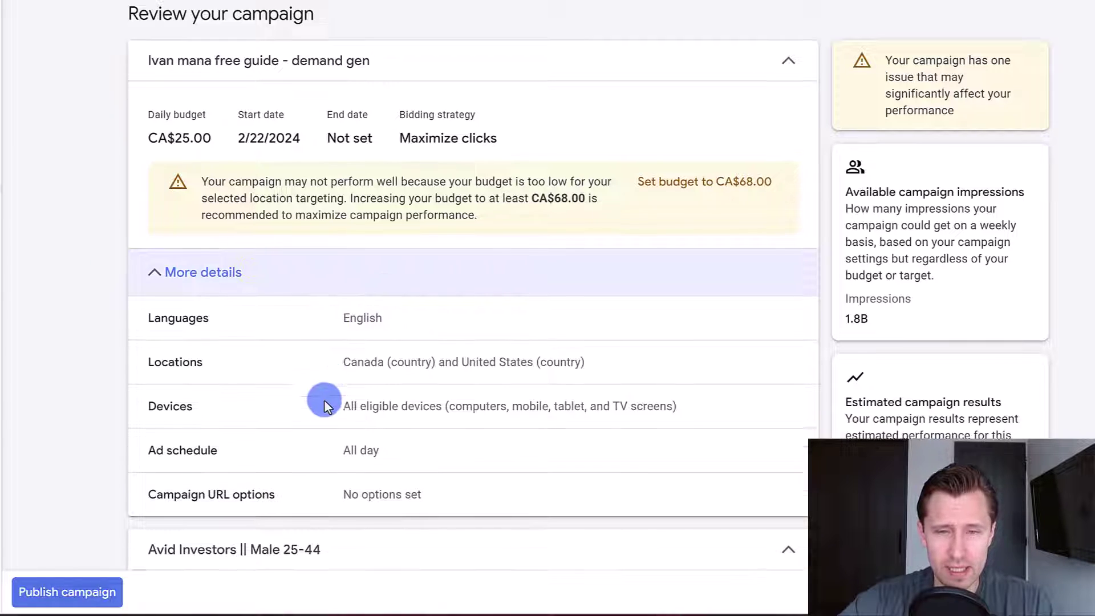
scroll(365, 260, down, 1)
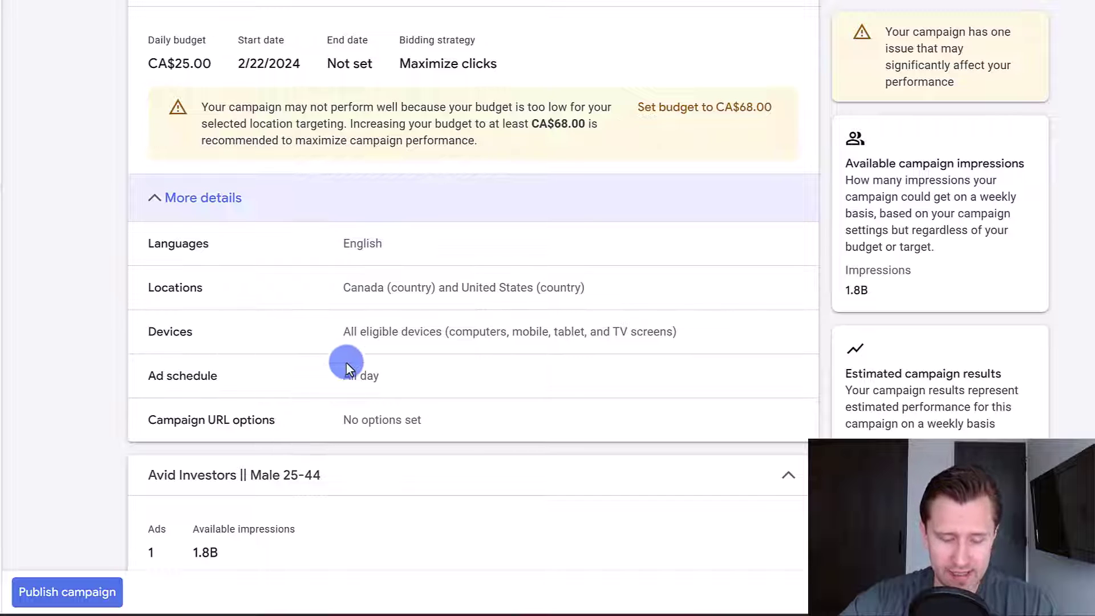
scroll(346, 365, down, 2)
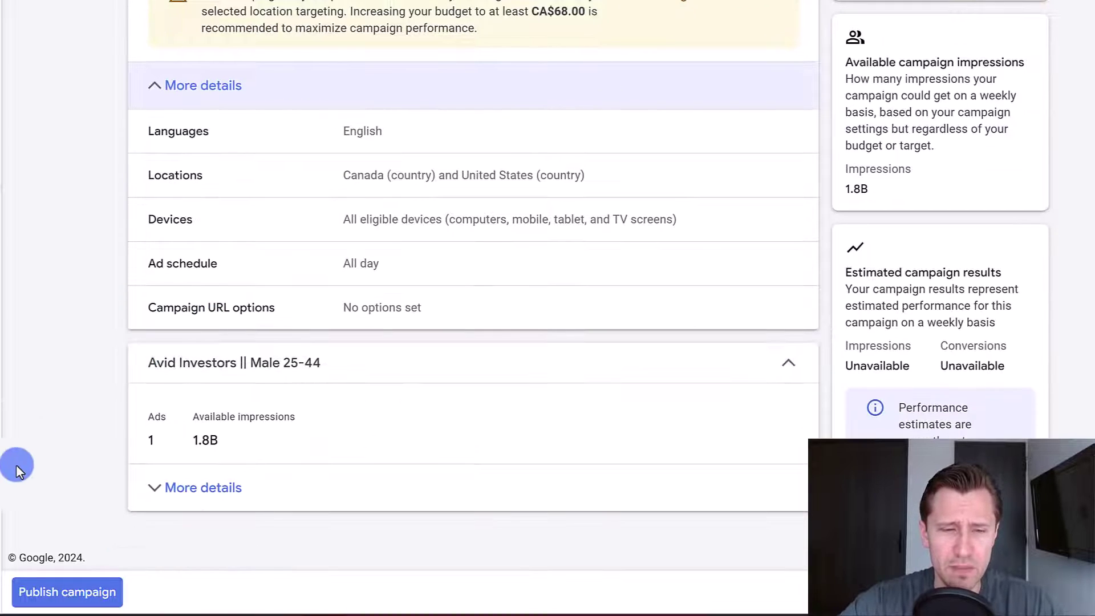
Publish the campaign and check the diagnostic insights on its overview
click(97, 591)
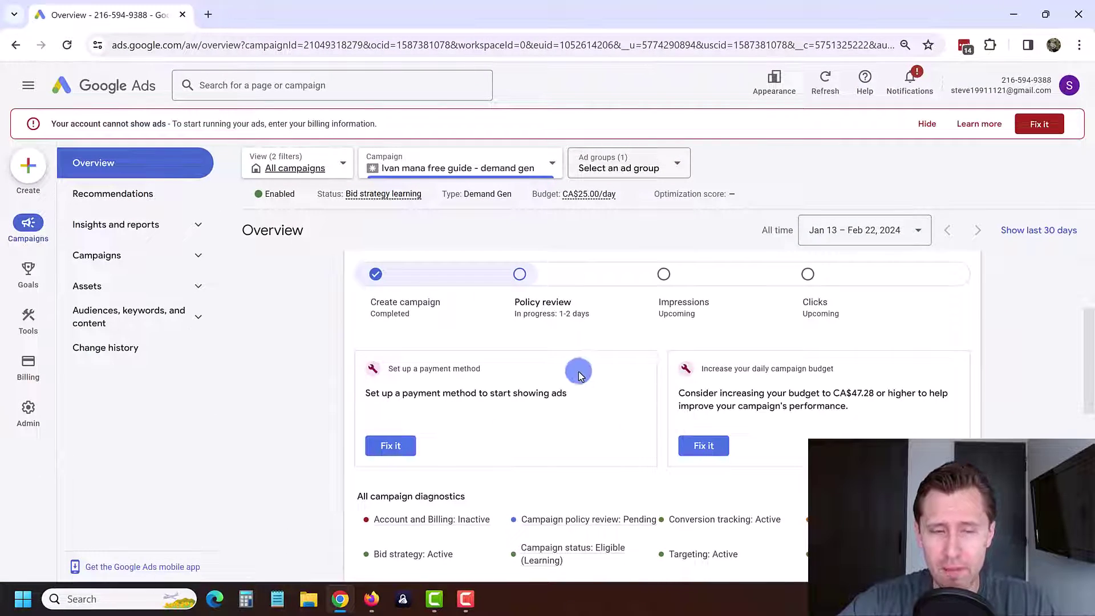
scroll(579, 375, up, 3)
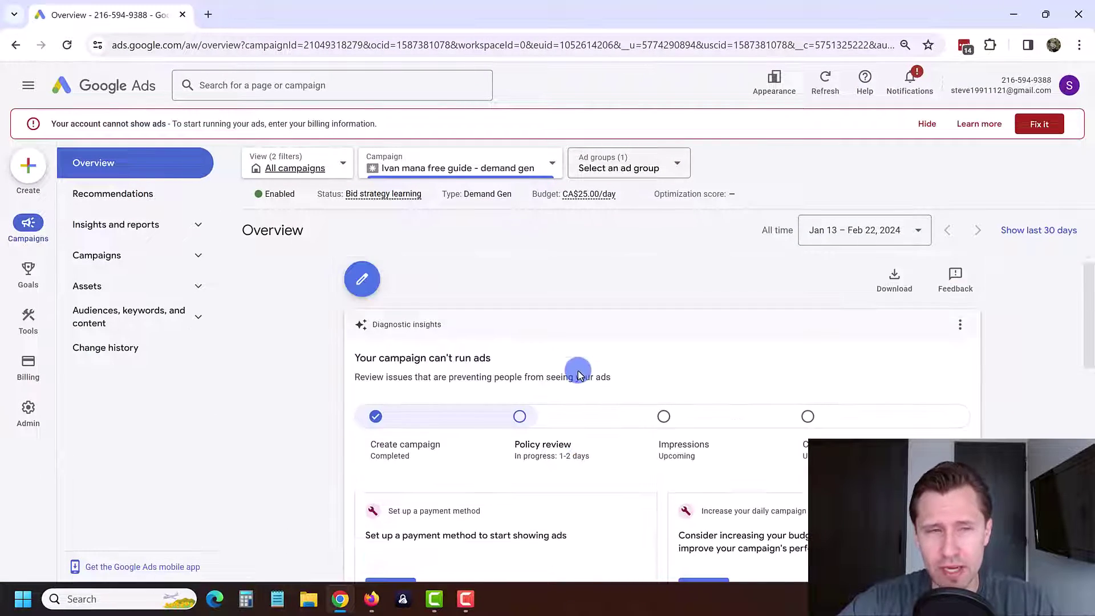
Open the published campaign's settings from the campaigns list, look over its ad group and ad, and close the editor
click(112, 258)
click(100, 285)
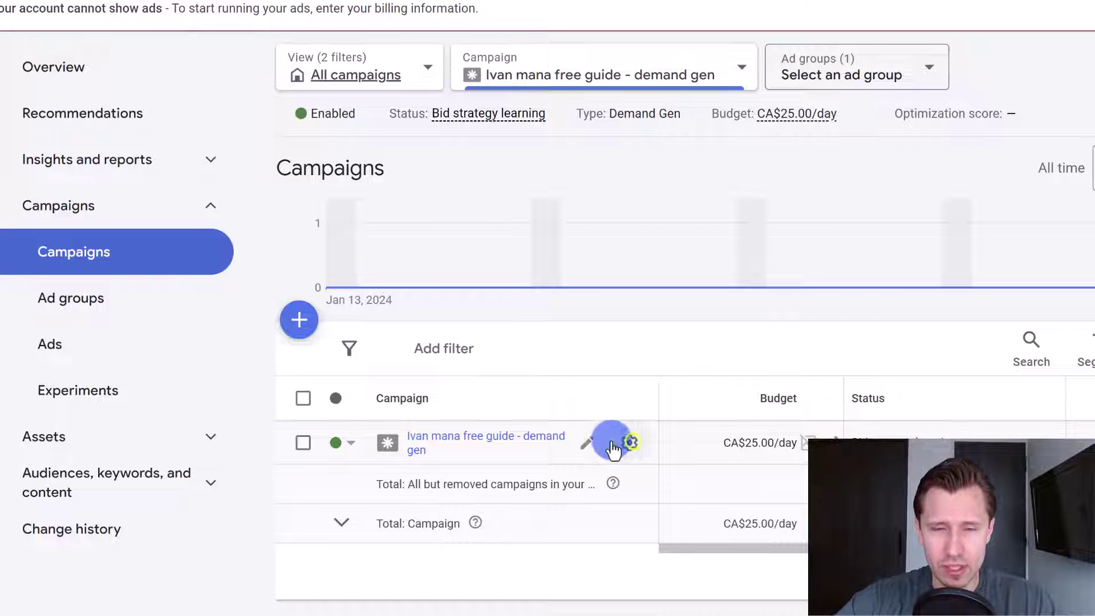
click(631, 444)
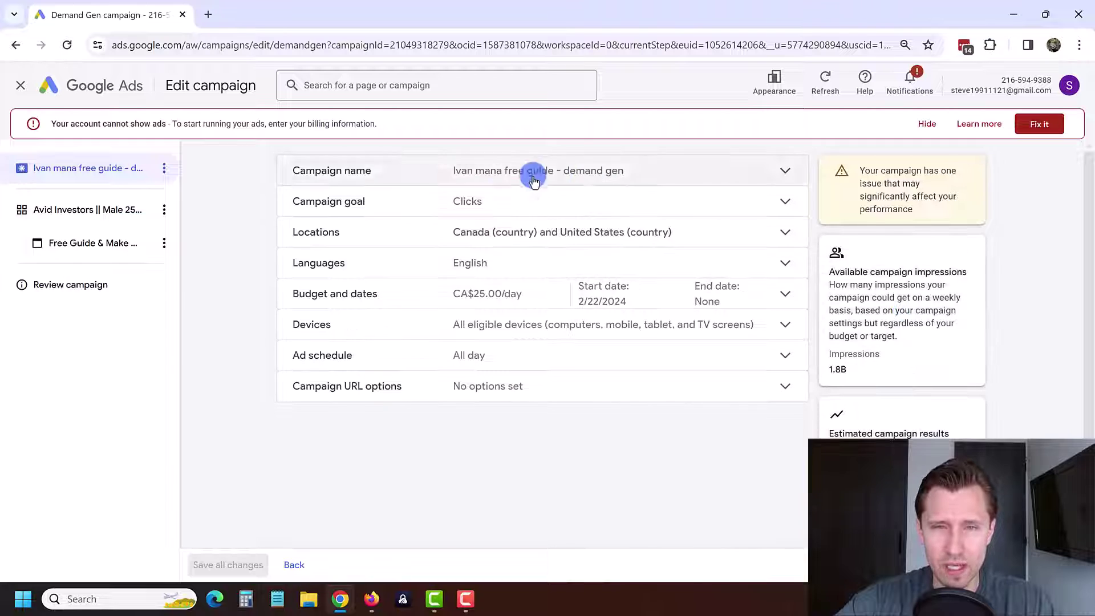
click(63, 208)
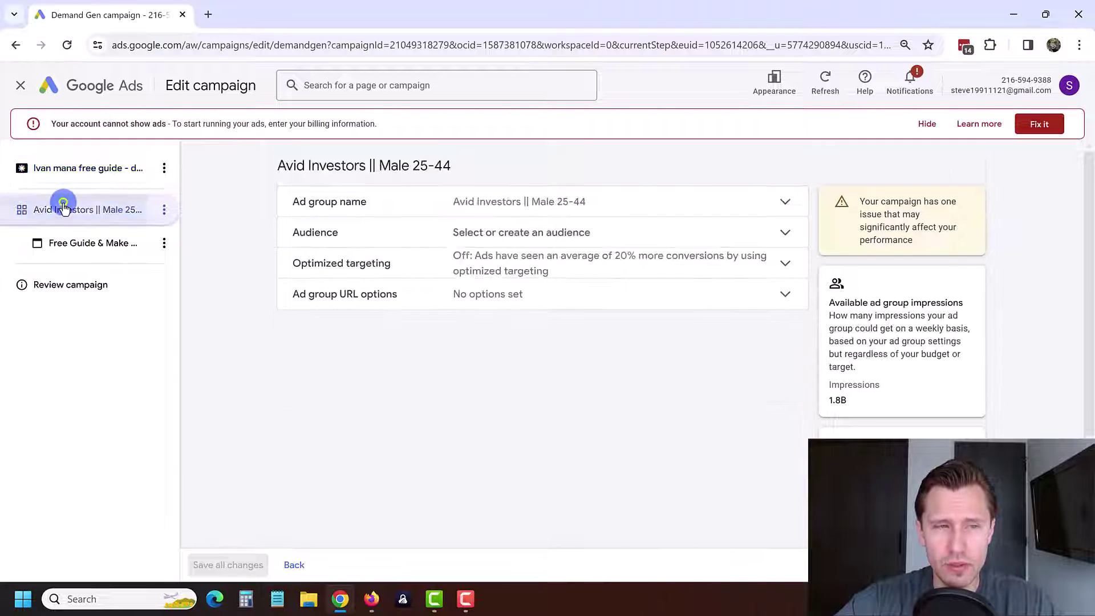
click(108, 211)
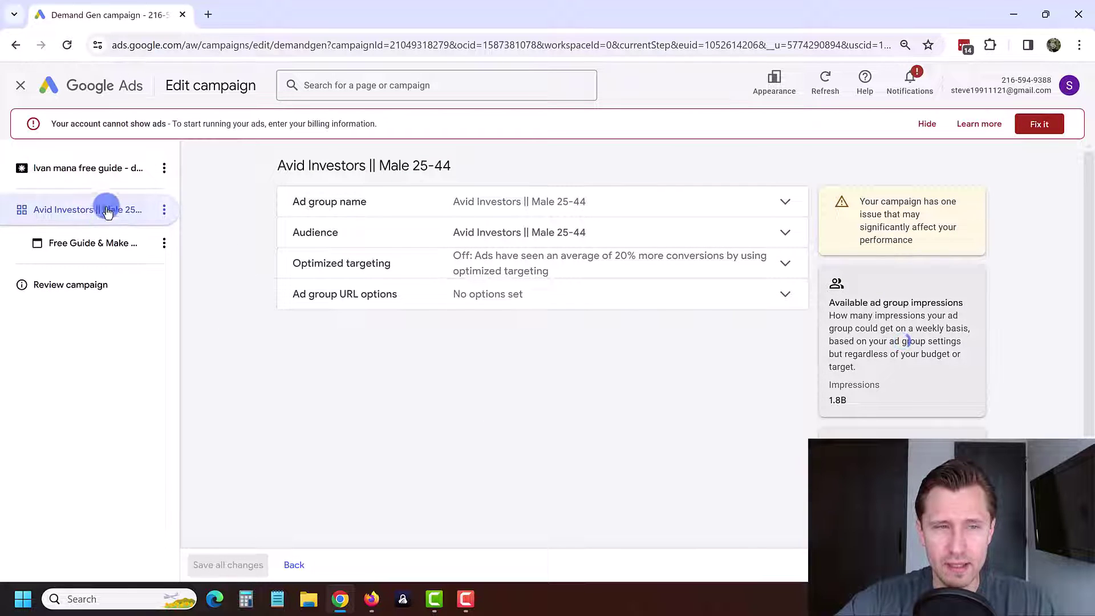
click(68, 241)
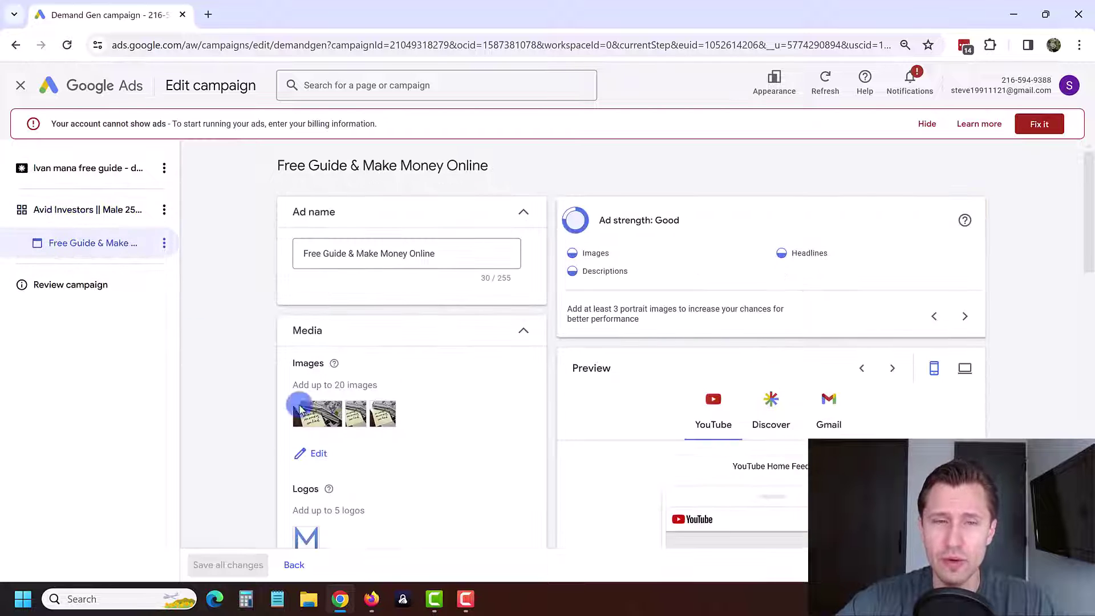
click(20, 85)
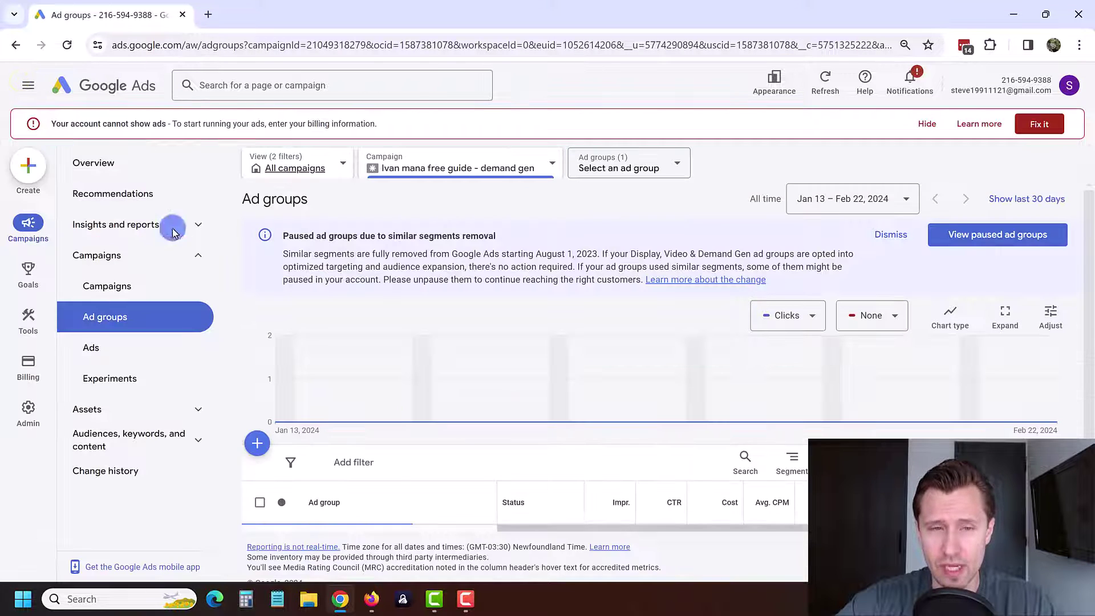
Open the "Avid Investors || Male 25-44" ad group's overview and check its ads and selected audience segments
click(361, 415)
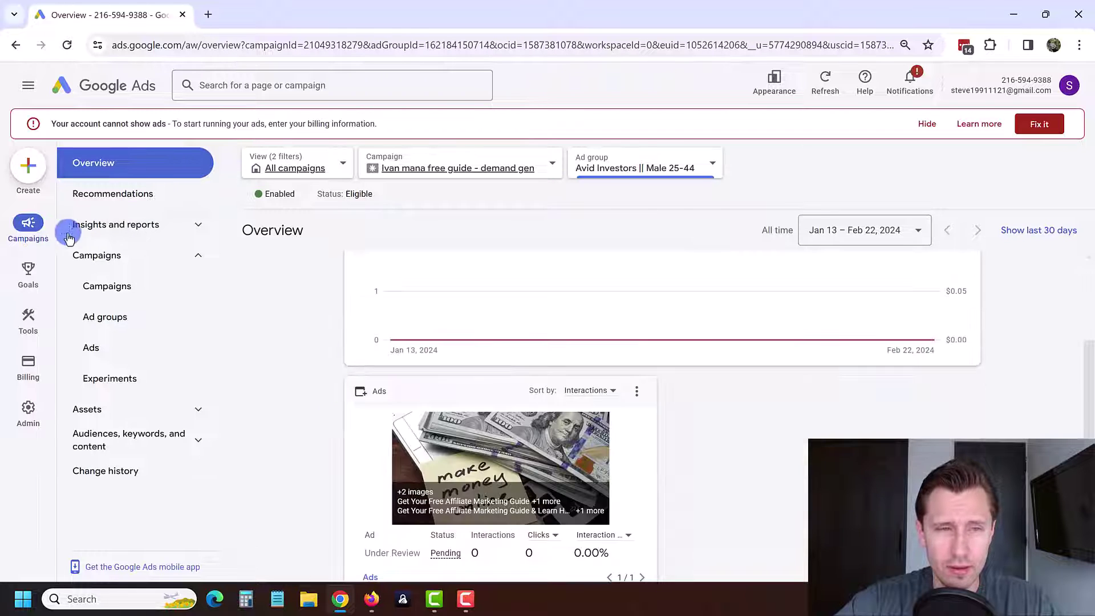
scroll(302, 387, down, 3)
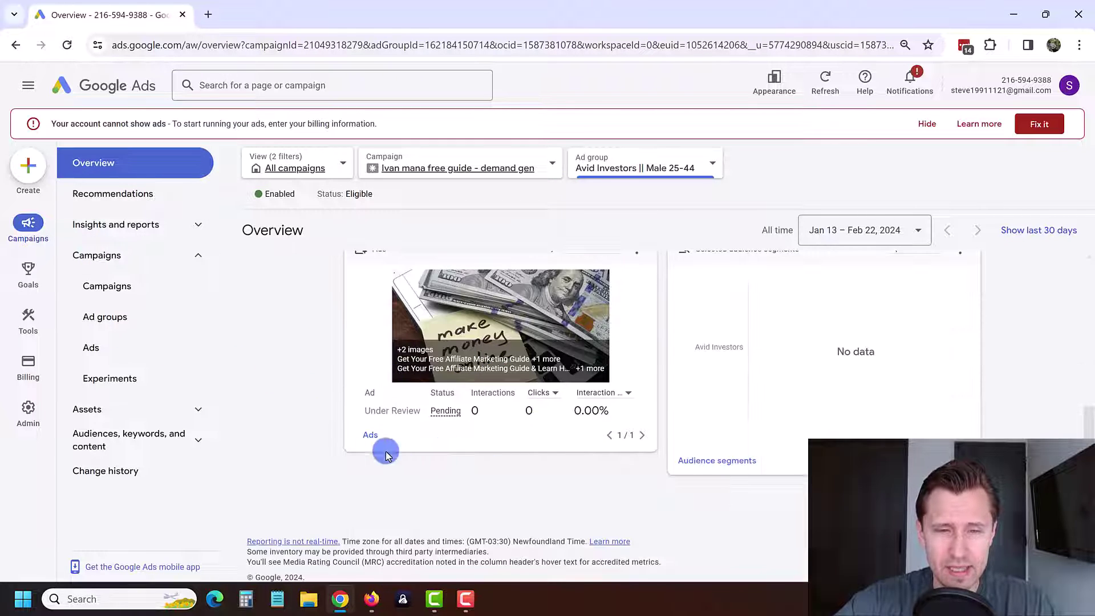
scroll(377, 454, up, 3)
Open the campaign's ad groups from the campaigns list, revisit the campaign settings, and close the editor
click(108, 286)
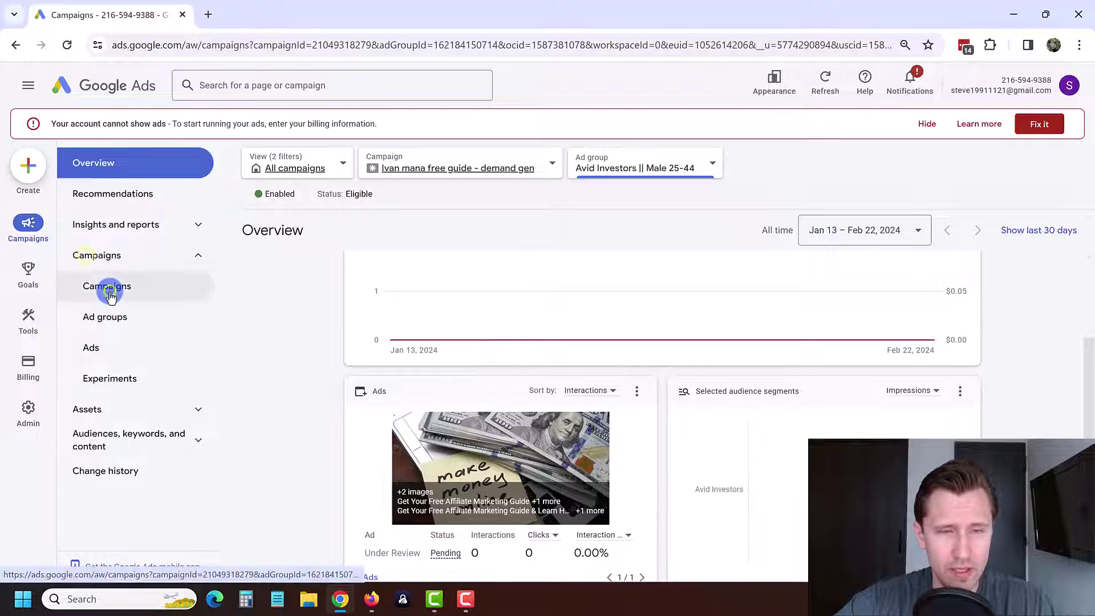
click(337, 484)
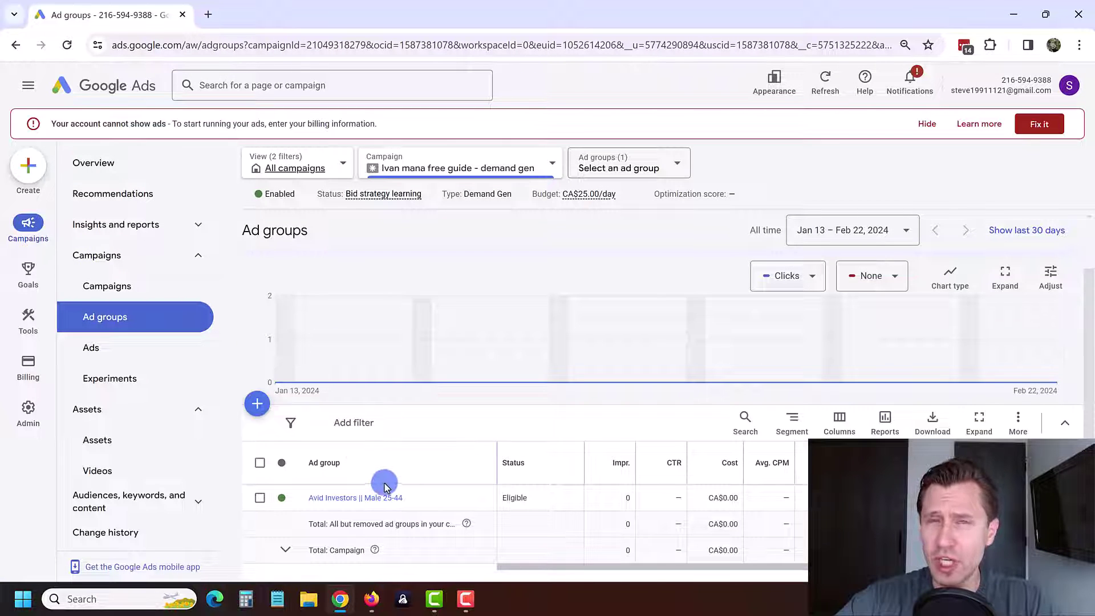
click(117, 296)
click(478, 482)
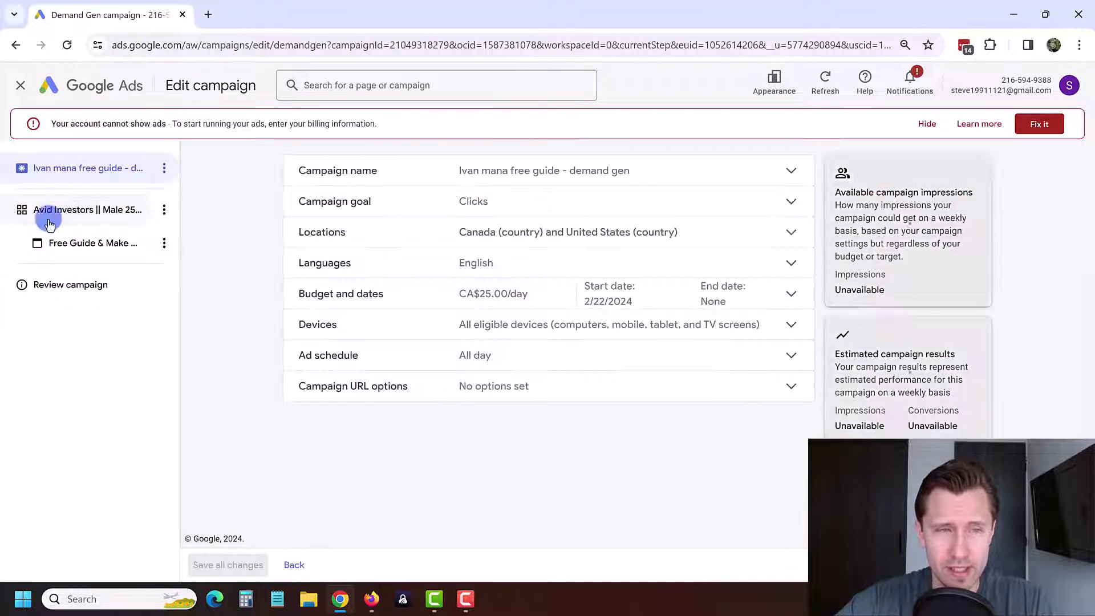
click(19, 84)
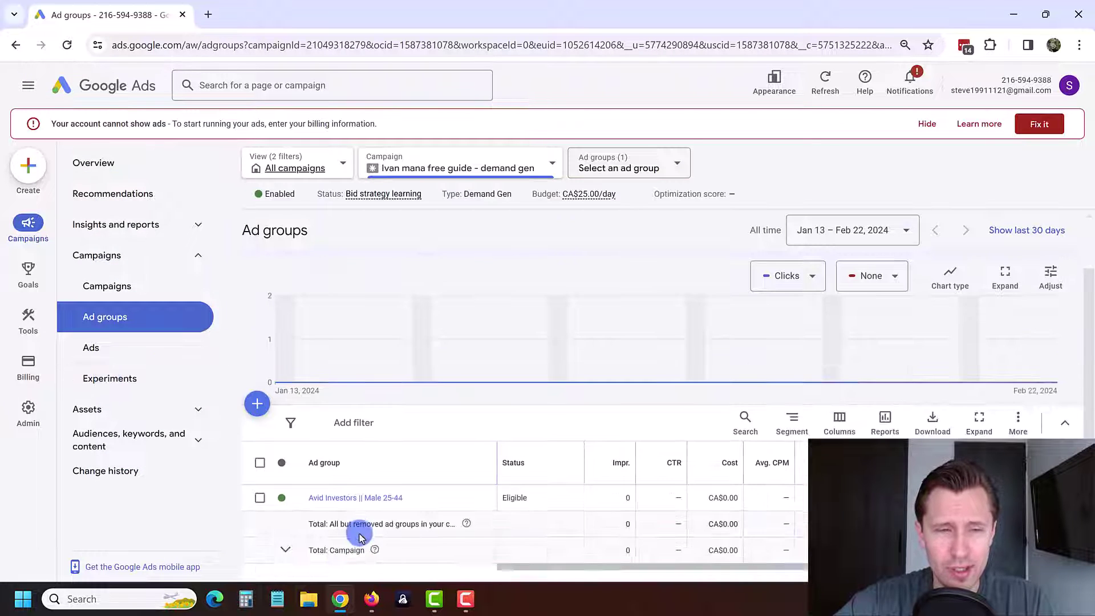
Open the ad group's audience segments and examine the audience performance, segments, demographics and exclusions
click(348, 502)
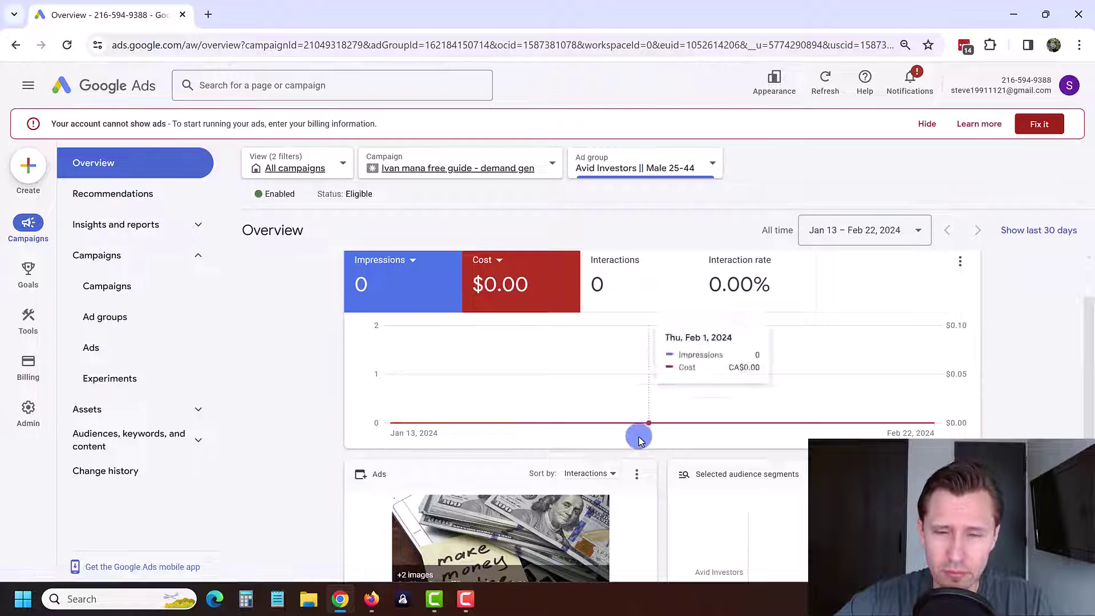
scroll(570, 456, down, 3)
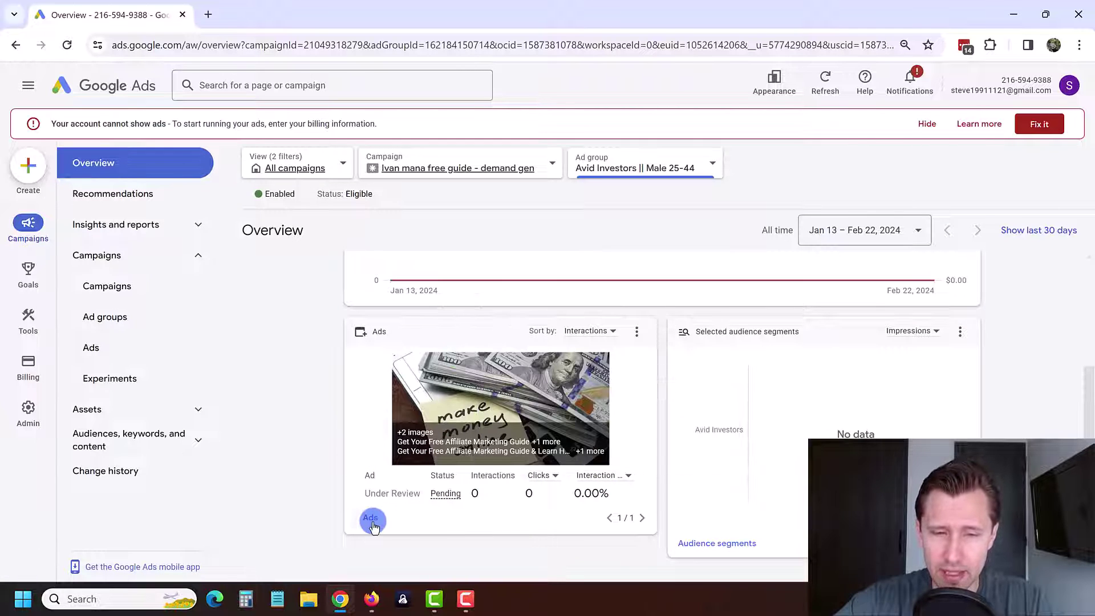
click(714, 547)
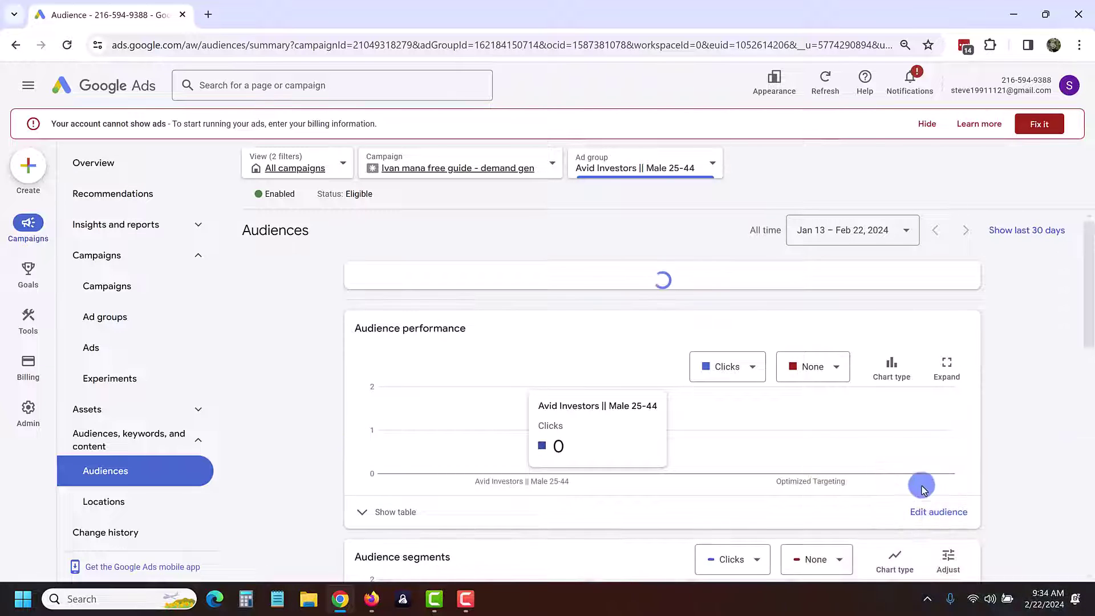
scroll(957, 515, down, 4)
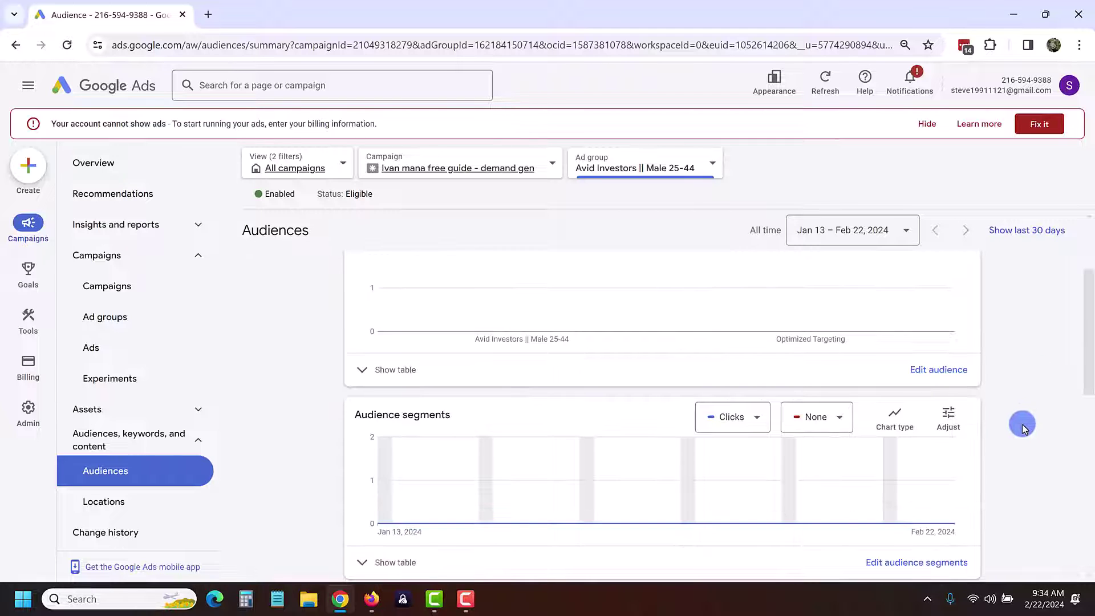
scroll(950, 471, down, 5)
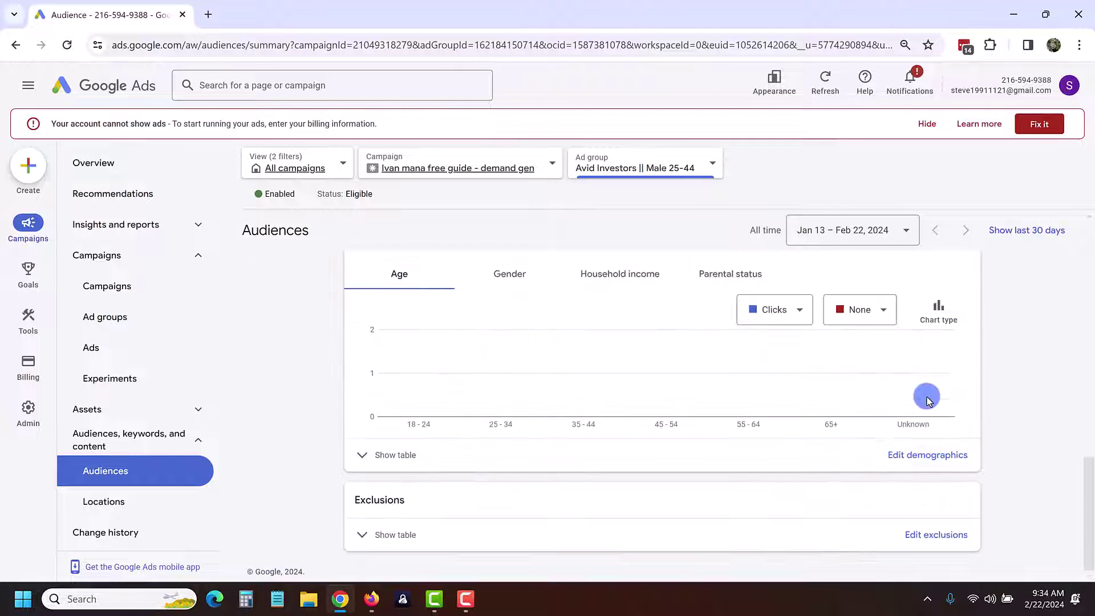
scroll(981, 388, up, 1)
scroll(978, 408, down, 4)
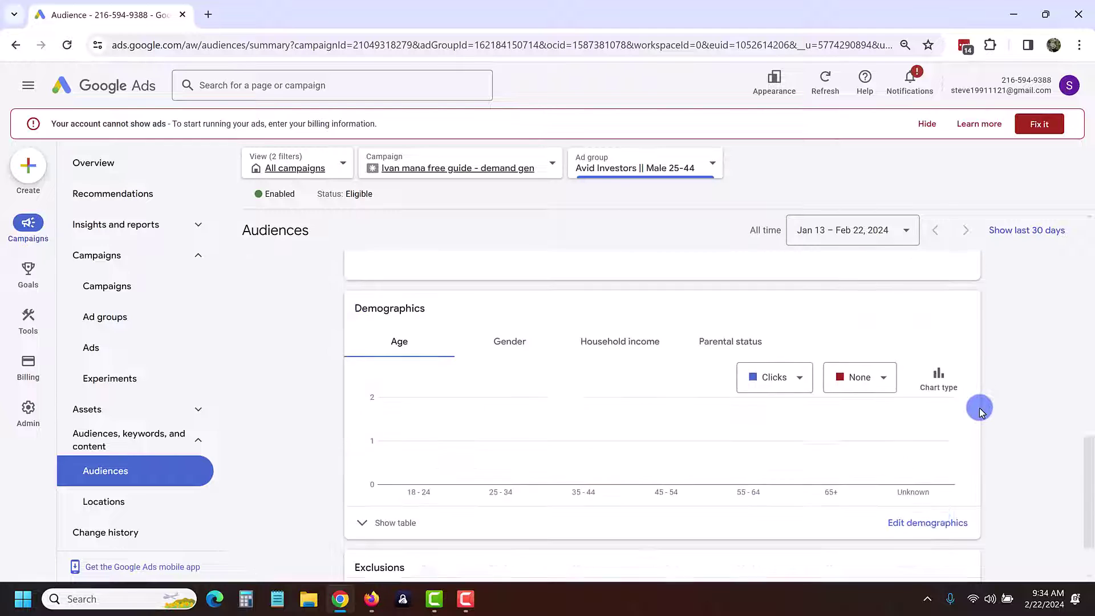
scroll(965, 516, up, 6)
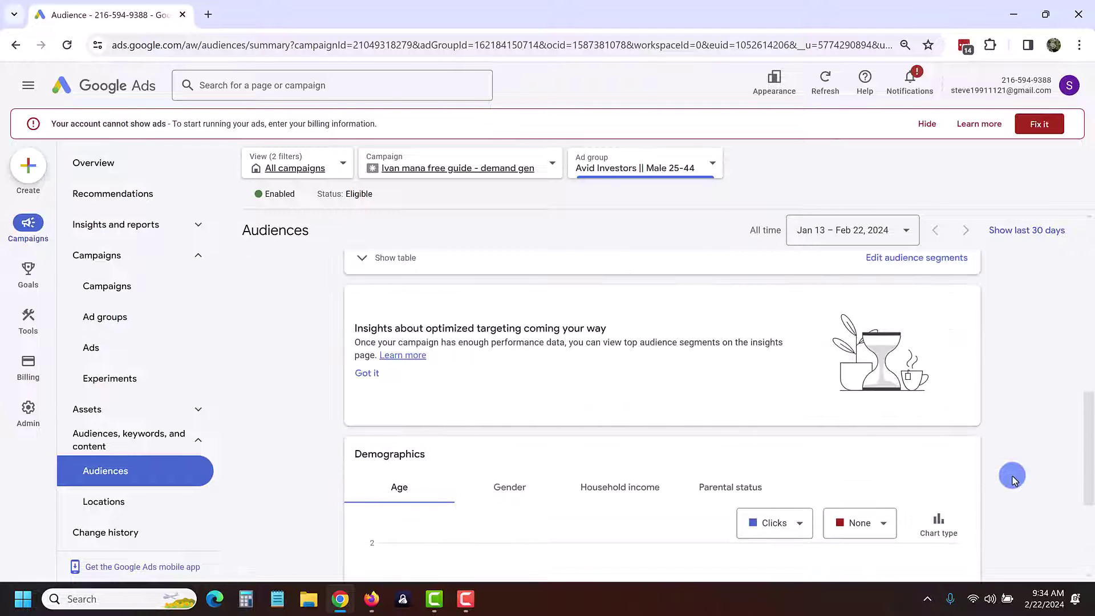
scroll(912, 393, up, 2)
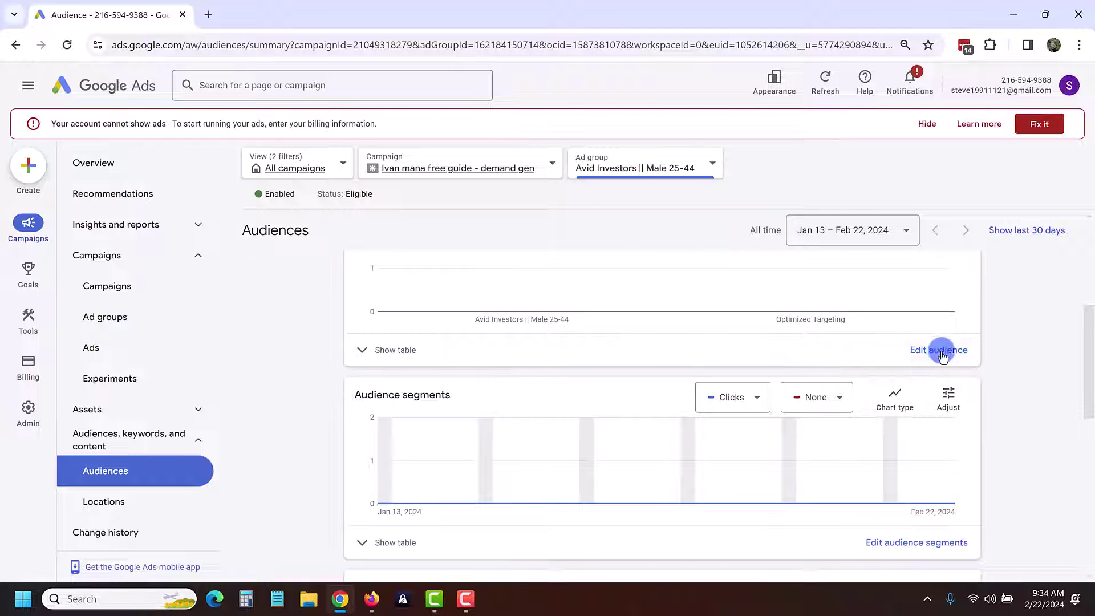
scroll(942, 354, up, 4)
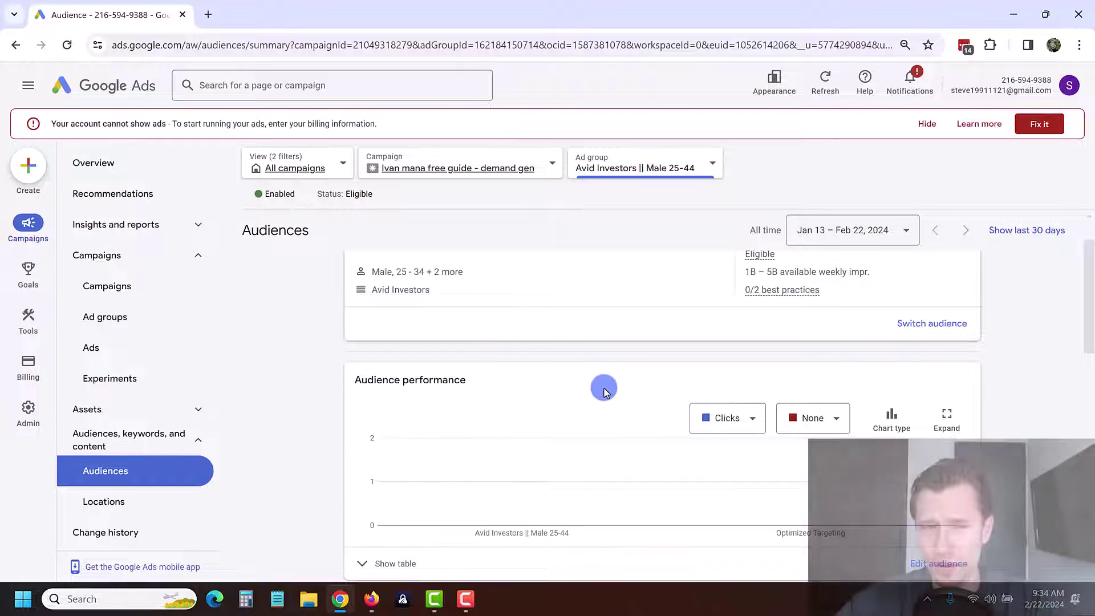
scroll(604, 391, up, 1)
Look over the metric columns in the campaigns table and open the DEFAULT column set for editing
click(121, 303)
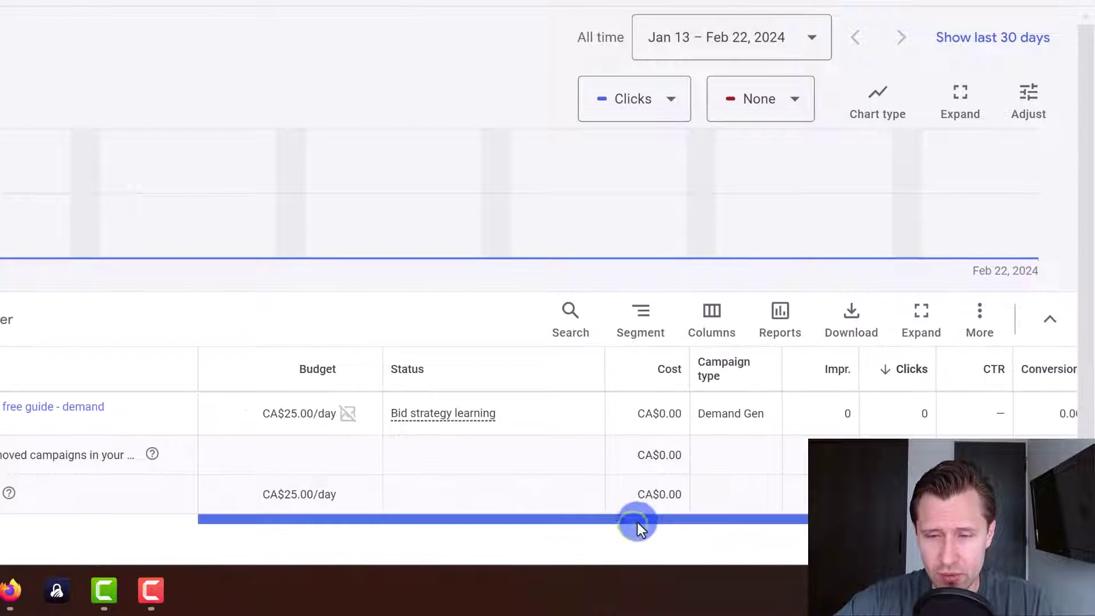
scroll(637, 522, right, 5)
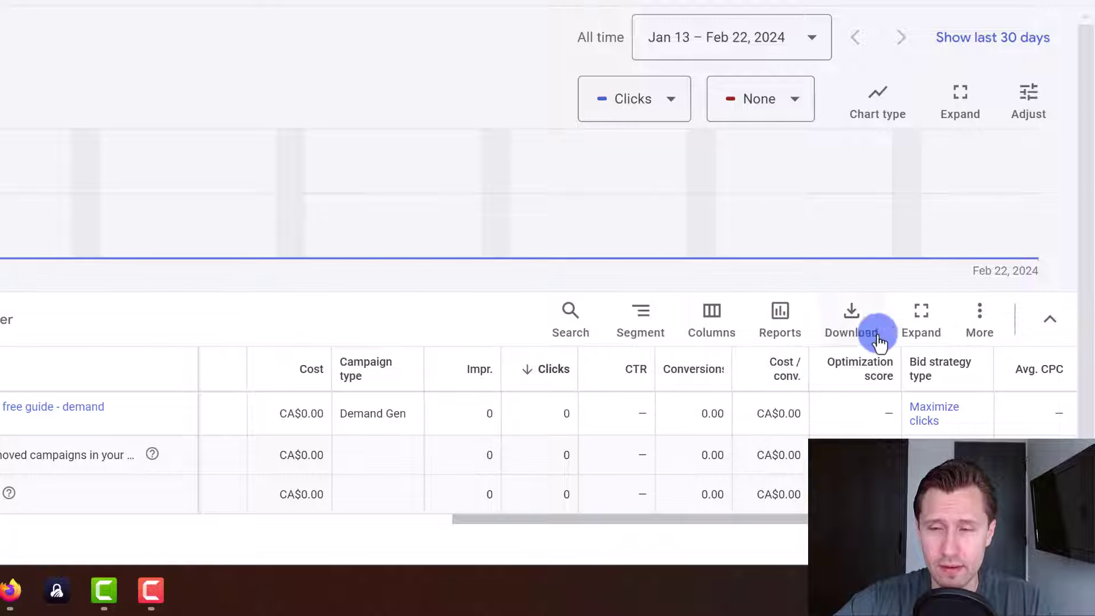
click(701, 331)
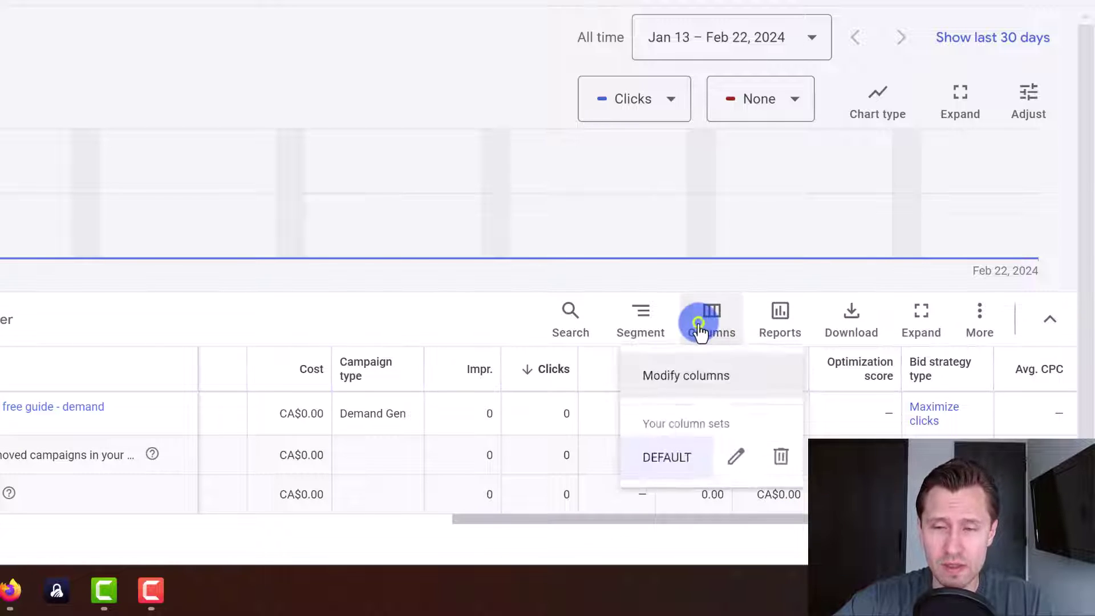
click(740, 461)
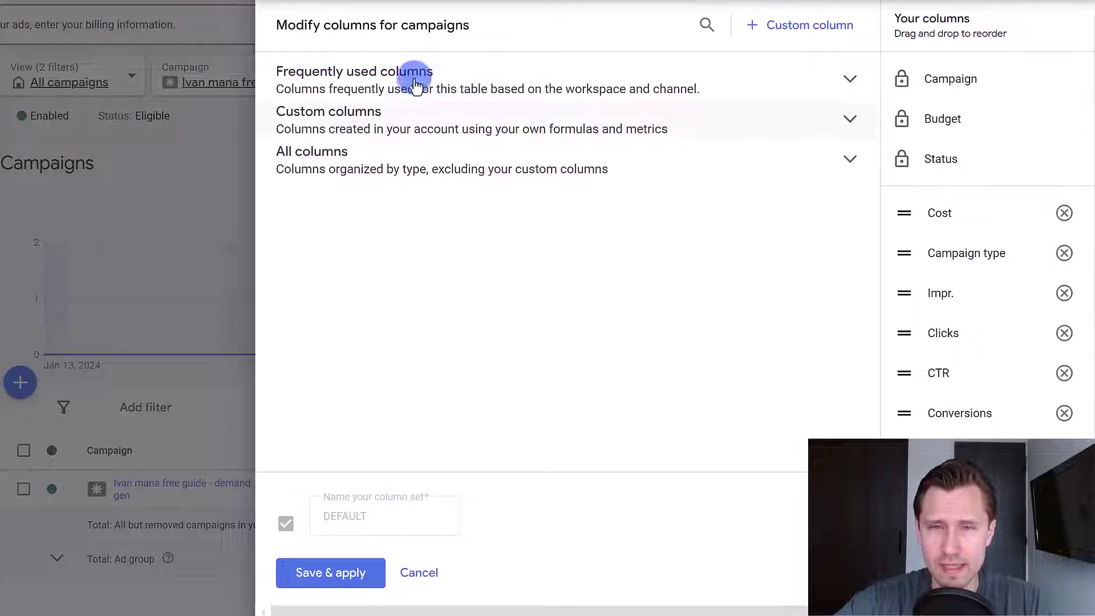
Look through the available frequently used, custom, Viewability, Results and Performance columns for campaigns
click(342, 111)
click(354, 69)
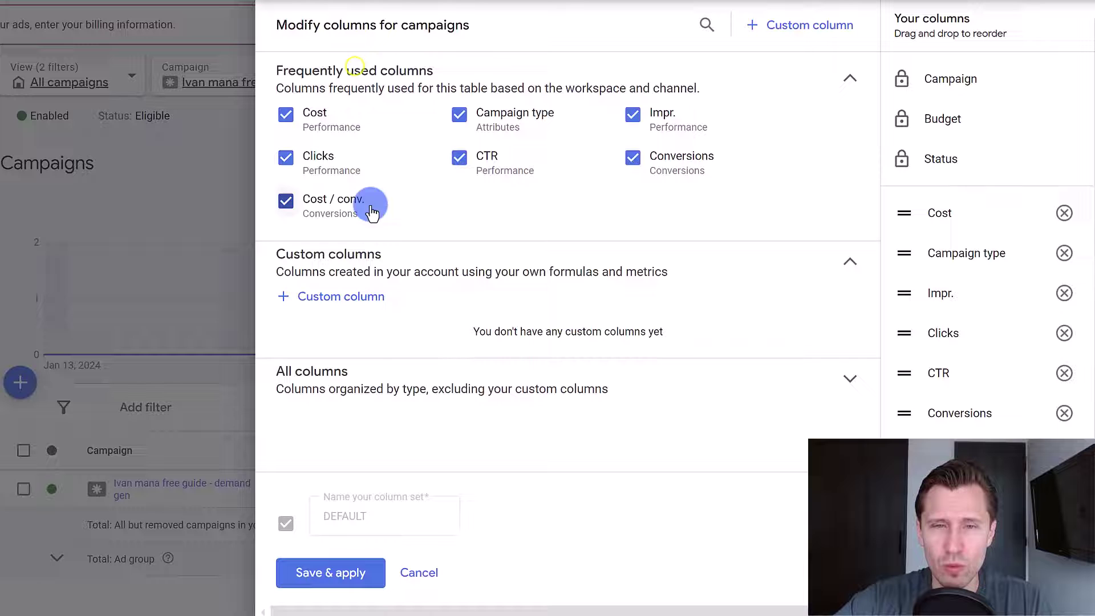
click(384, 373)
scroll(399, 365, down, 3)
click(354, 318)
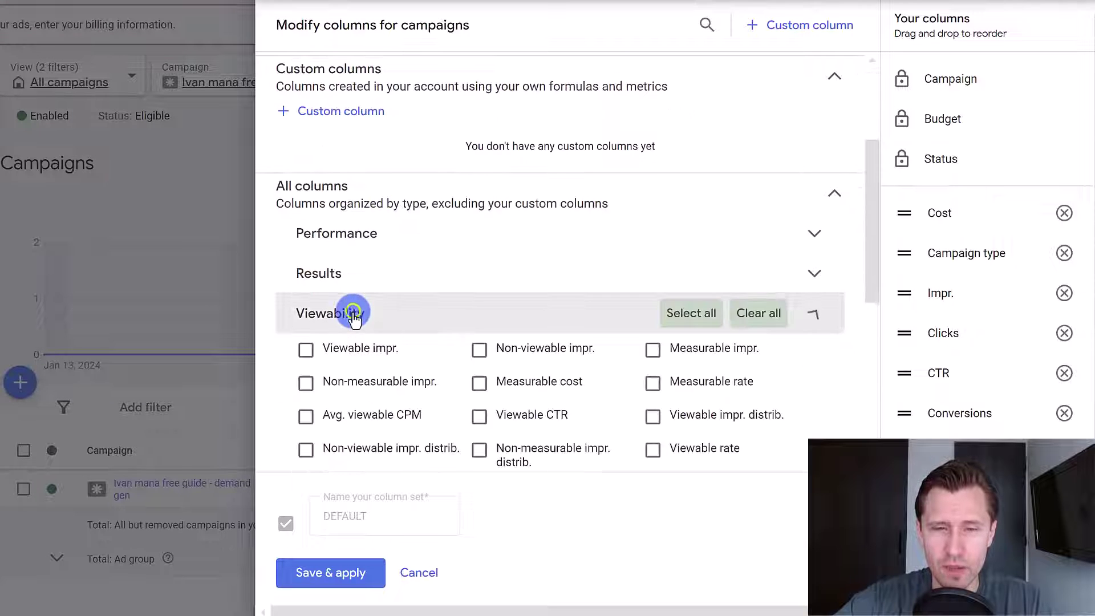
scroll(371, 263, down, 2)
scroll(393, 205, down, 2)
click(364, 180)
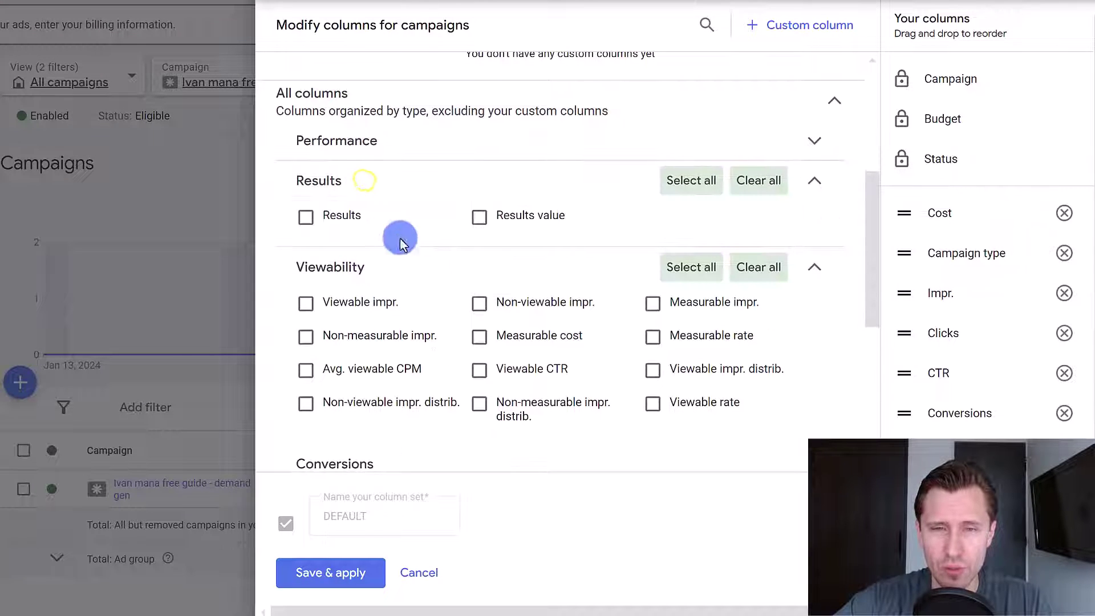
click(352, 140)
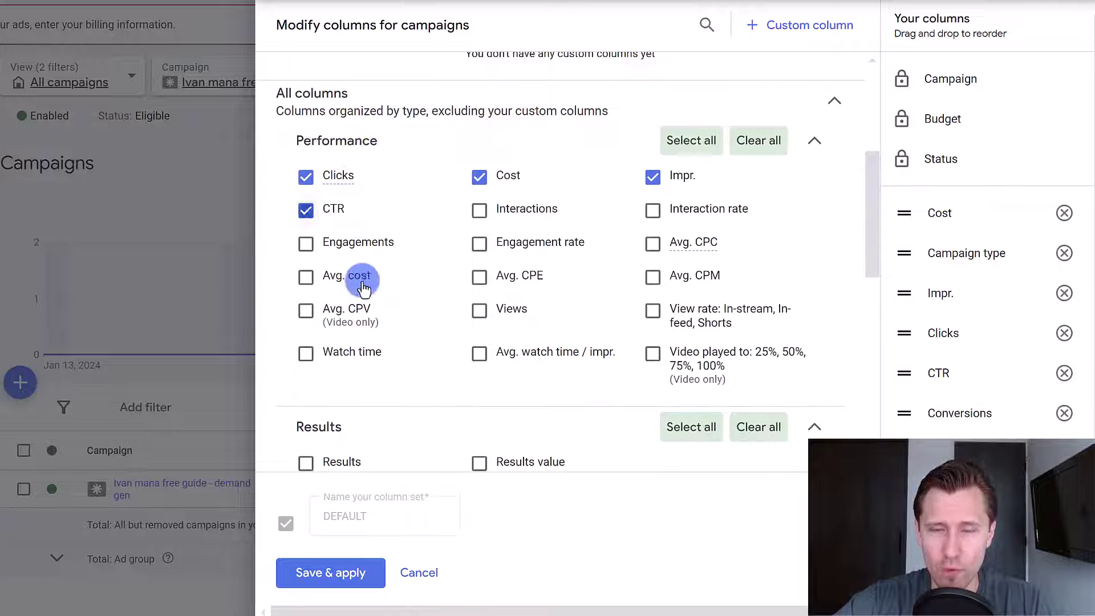
Examine the available Attribution, Attributes, Competitive metrics, YouTube Earned actions, Change History and Reach metrics columns for campaigns
scroll(502, 286, down, 5)
scroll(502, 282, down, 5)
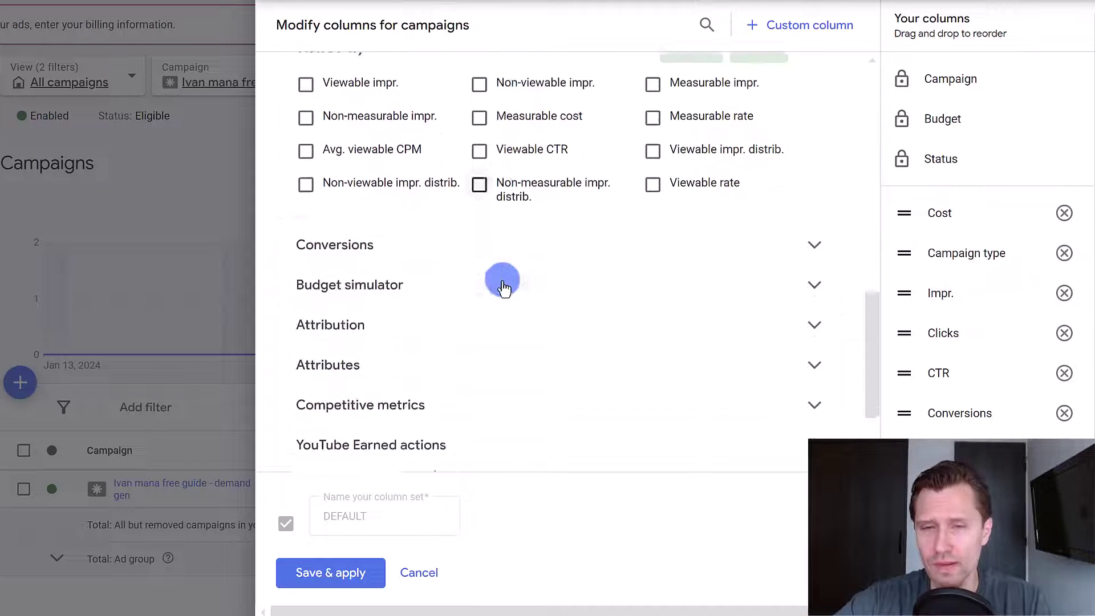
click(383, 239)
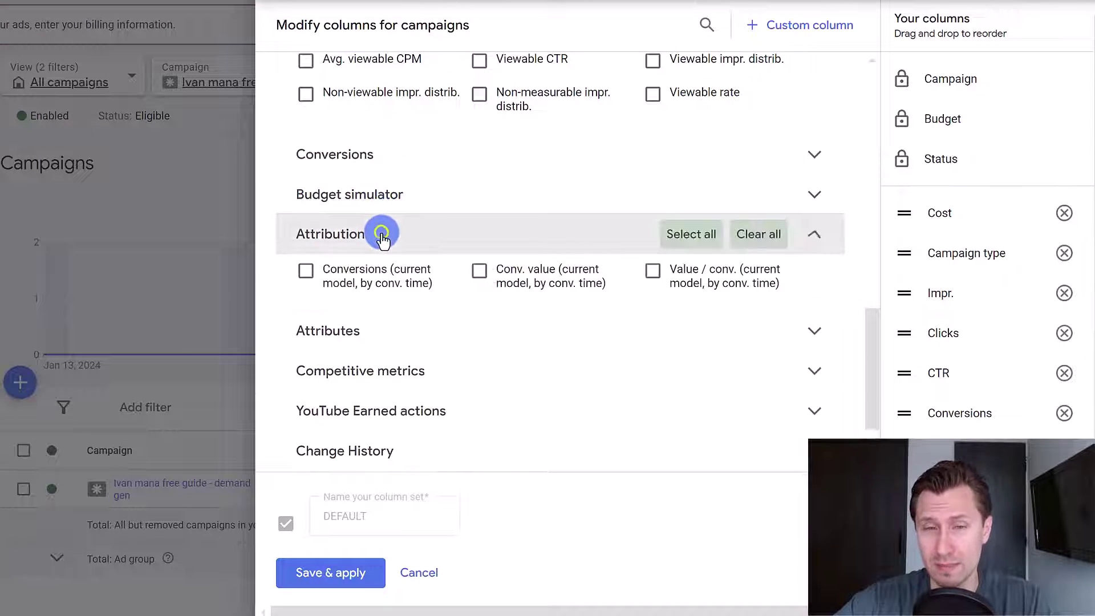
click(377, 330)
scroll(494, 234, down, 3)
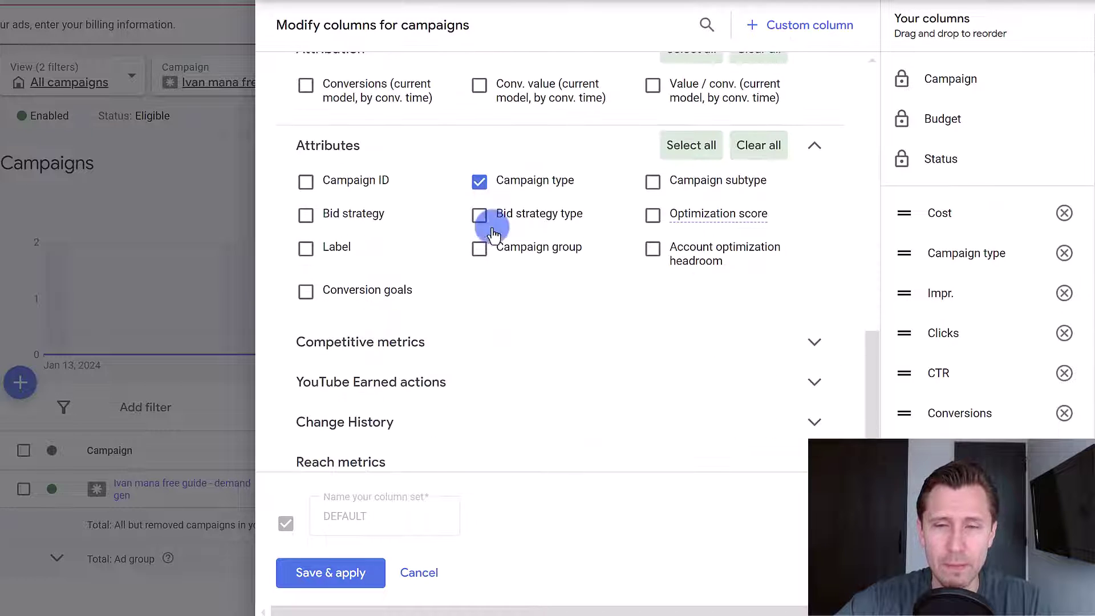
click(374, 345)
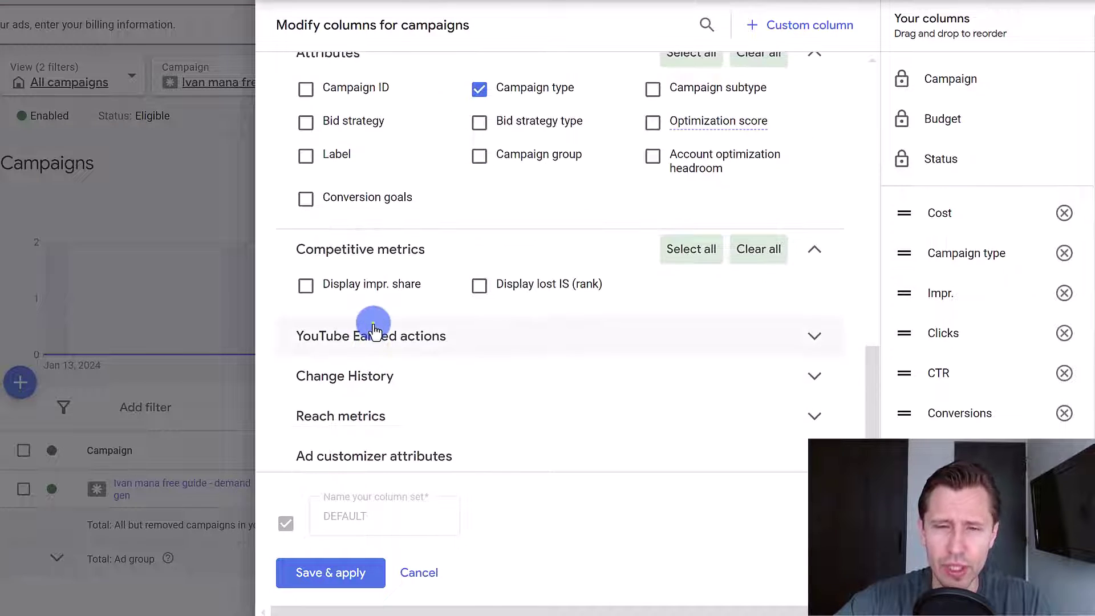
click(373, 324)
scroll(389, 365, down, 2)
click(398, 350)
scroll(402, 365, down, 2)
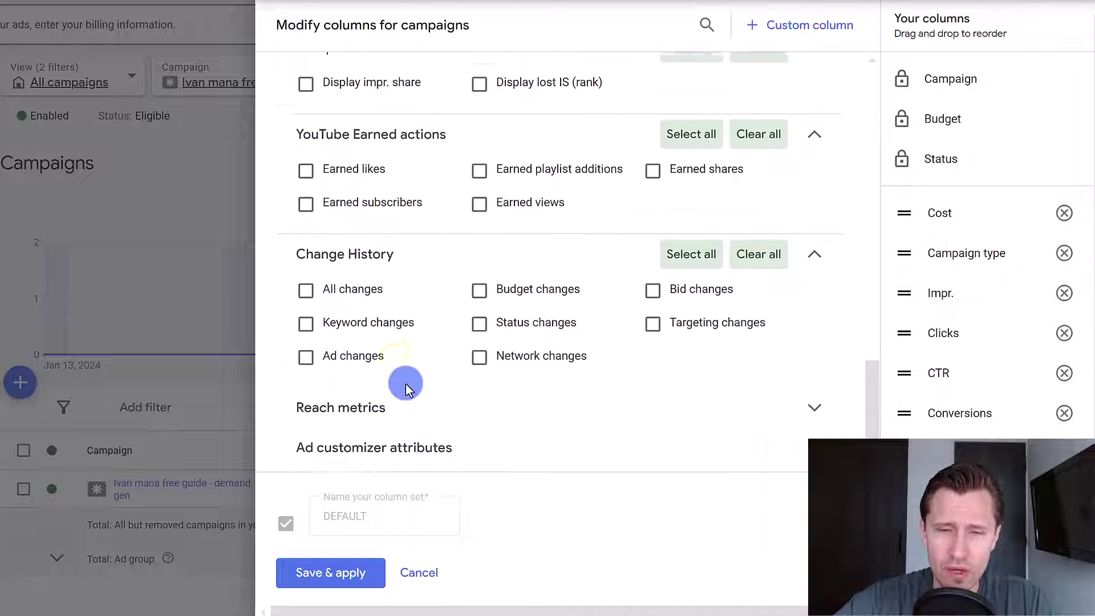
click(352, 394)
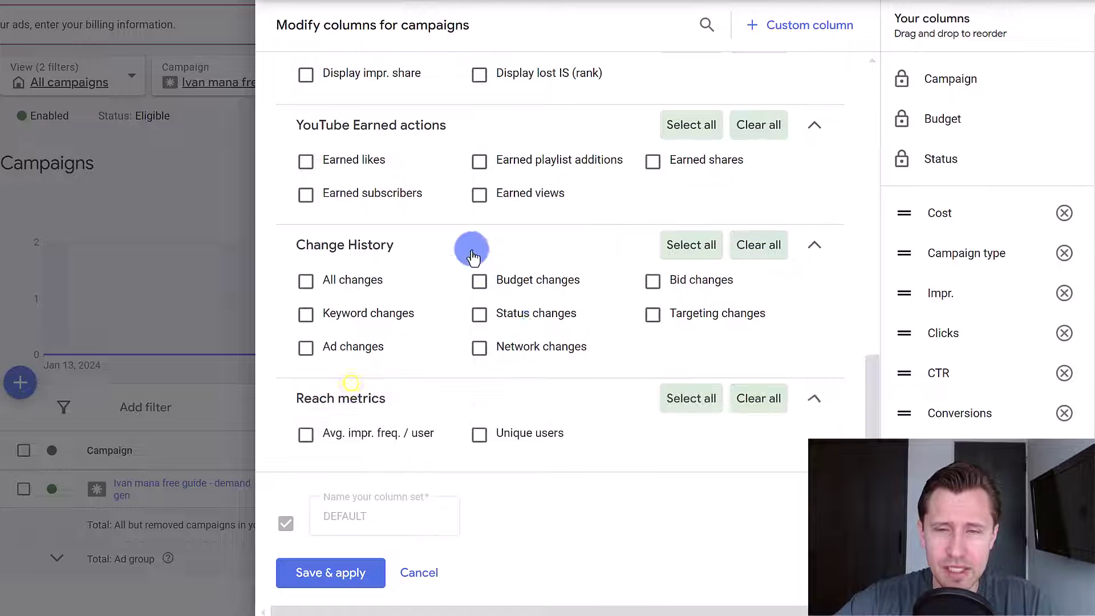
Add the Budget changes column to the column set and place it directly after Cost
click(469, 297)
scroll(990, 371, down, 1)
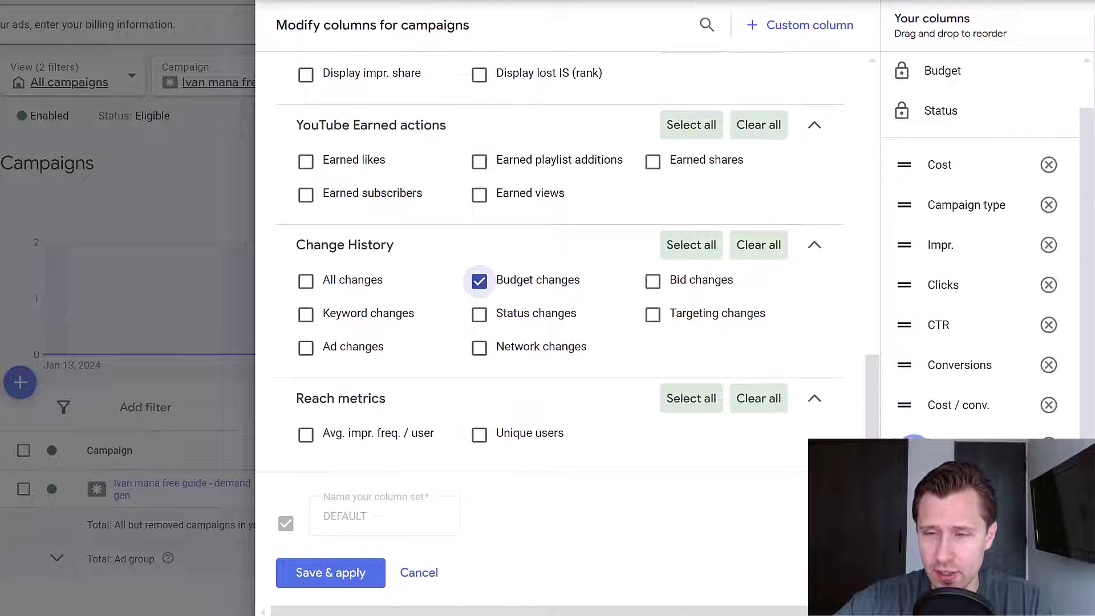
drag(902, 444, 905, 208)
Save and apply the modified columns, replacing the existing DEFAULT column set, and check the updated campaigns table
scroll(565, 288, up, 3)
scroll(565, 288, up, 15)
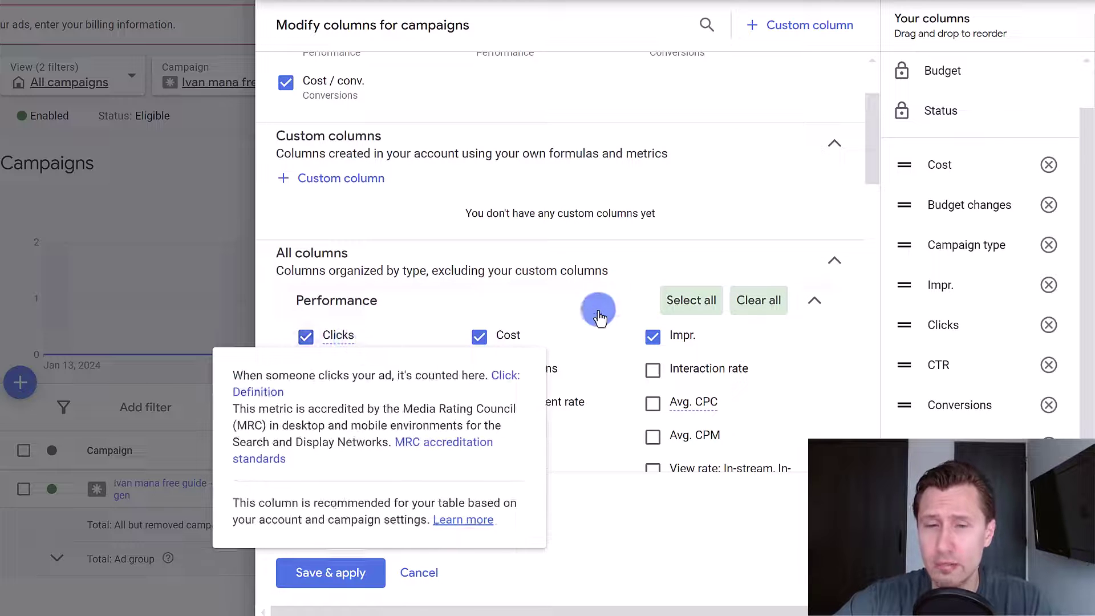
scroll(639, 183, up, 1)
scroll(639, 183, up, 1)
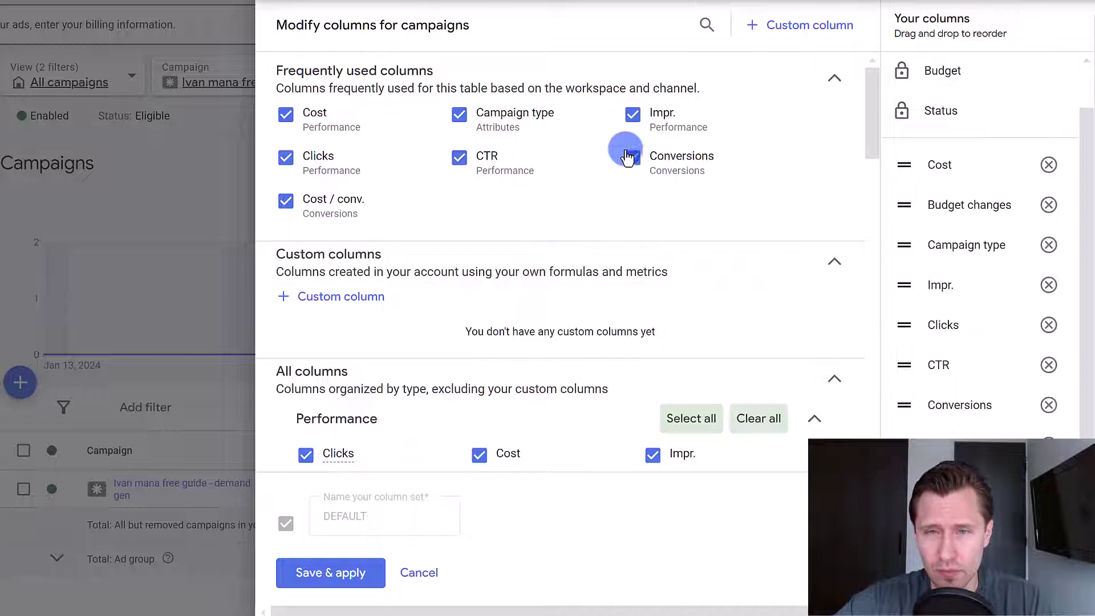
mouse_move(634, 174)
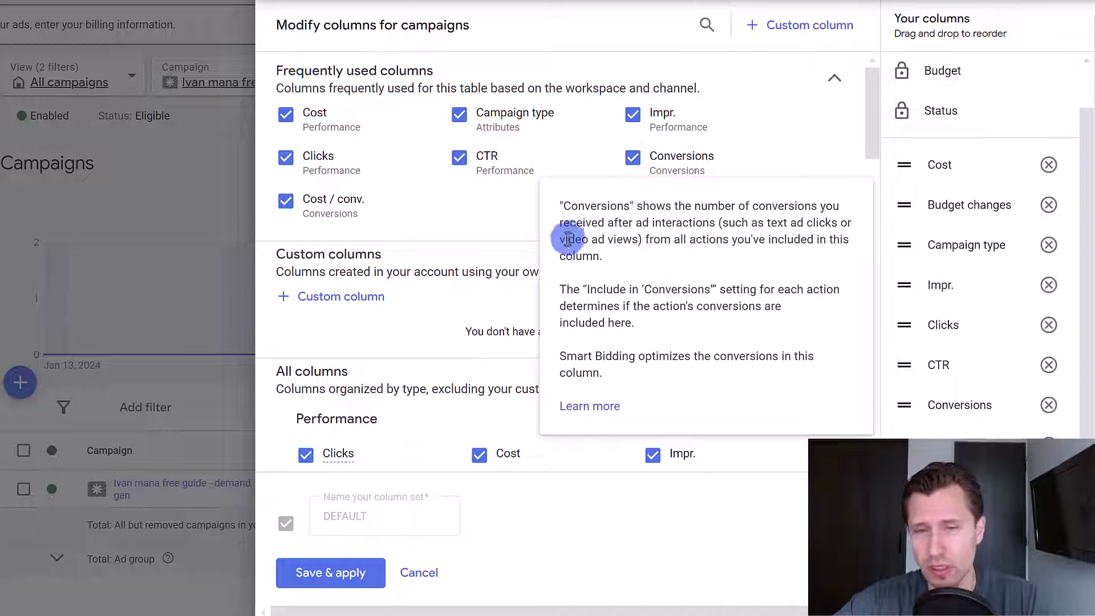
click(329, 570)
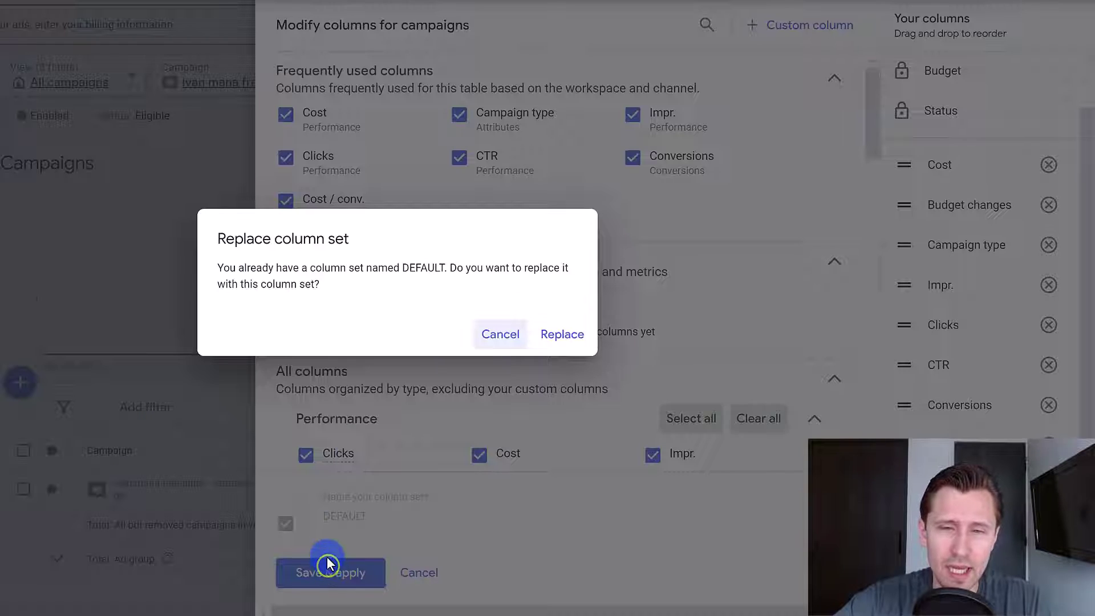
click(538, 355)
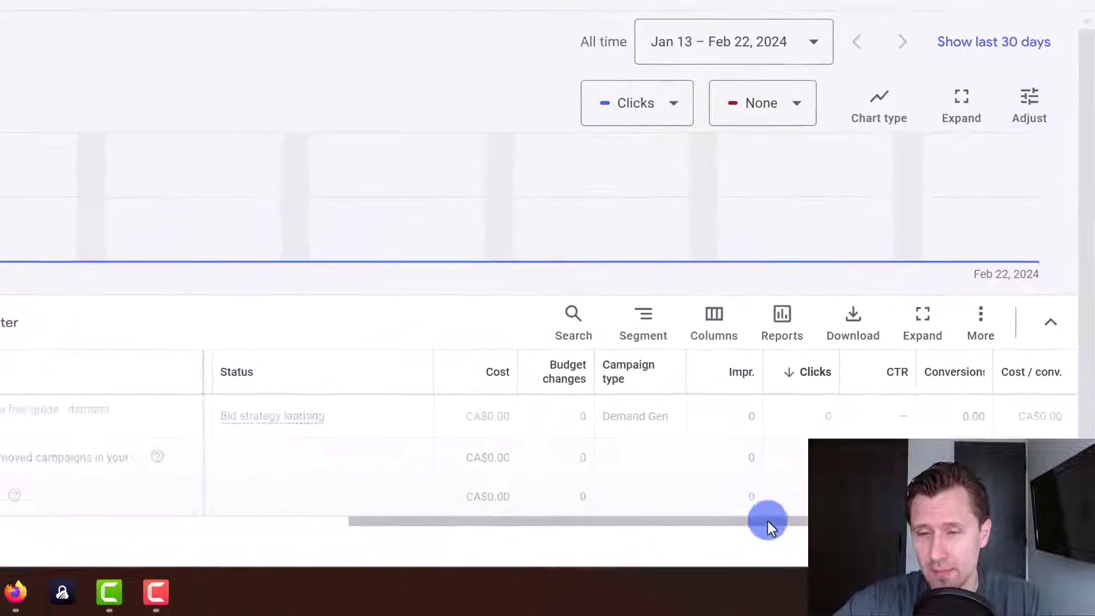
drag(661, 511, 749, 522)
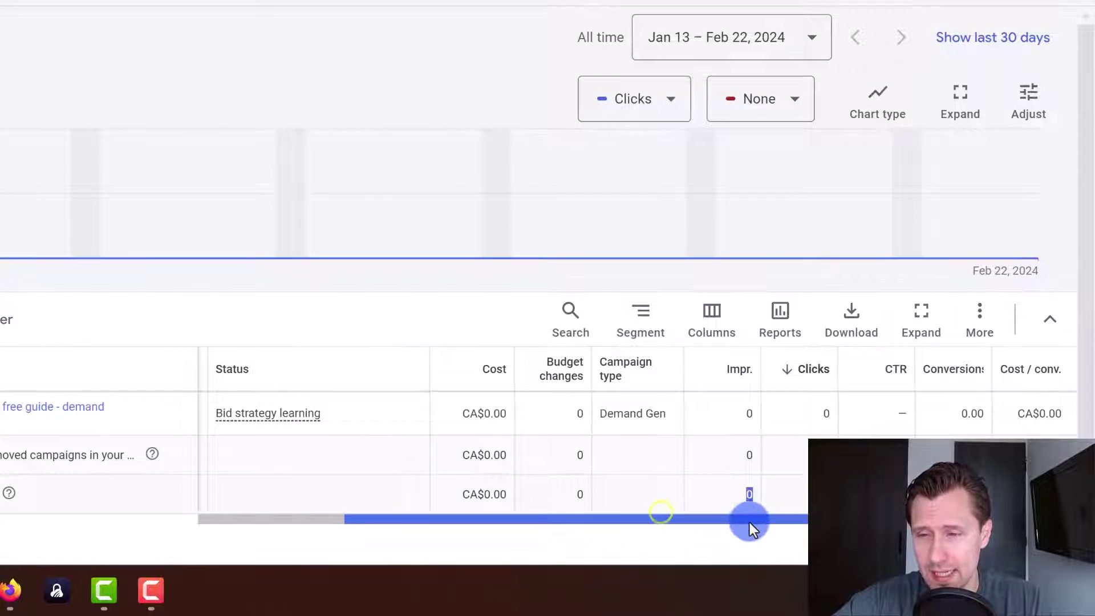
mouse_move(562, 374)
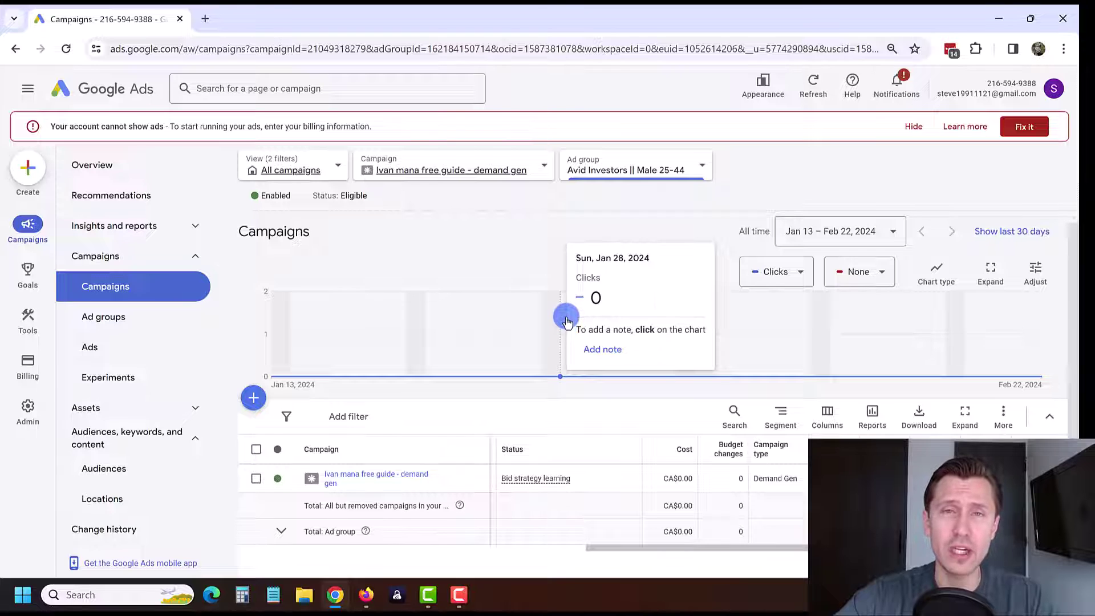
Open youtube.com/ivanmana in a new browser tab and browse the channel's videos
click(206, 19)
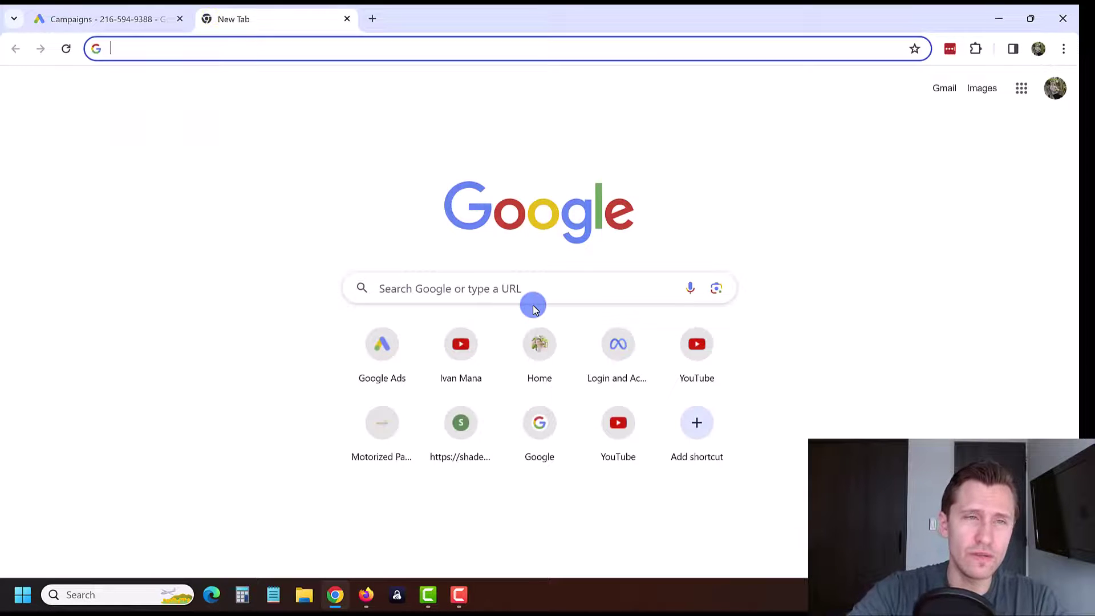
text(youtube)
key(Return)
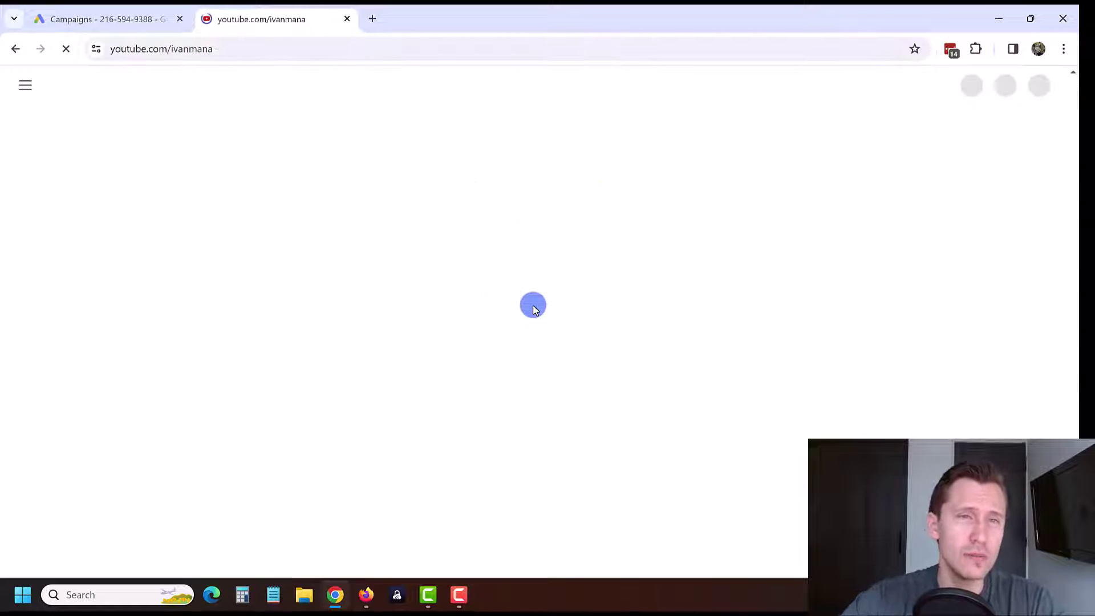
click(303, 404)
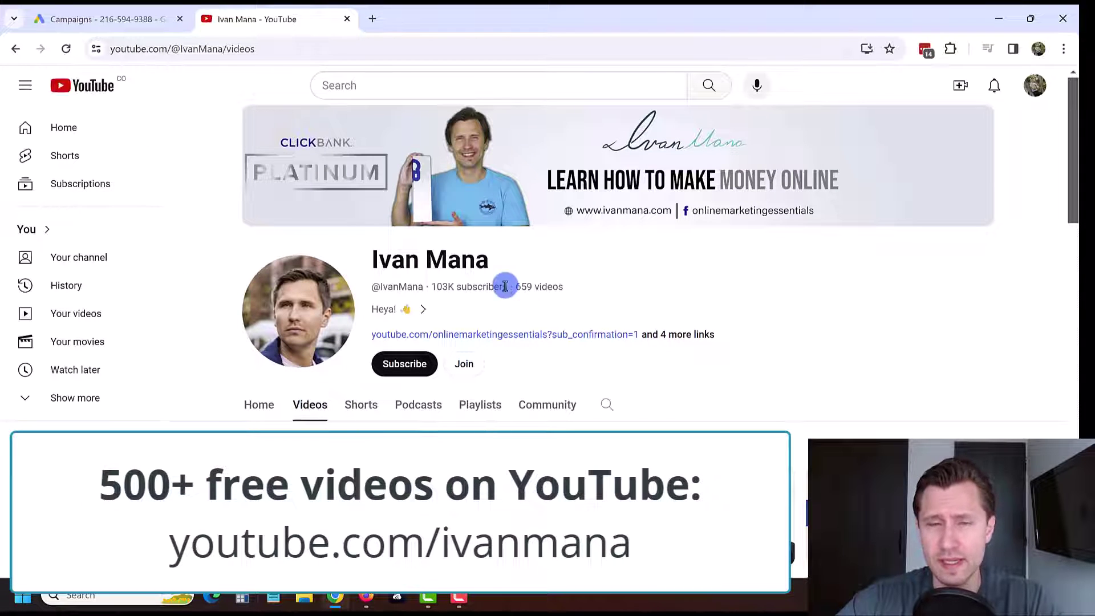
scroll(573, 343, down, 6)
scroll(561, 342, down, 5)
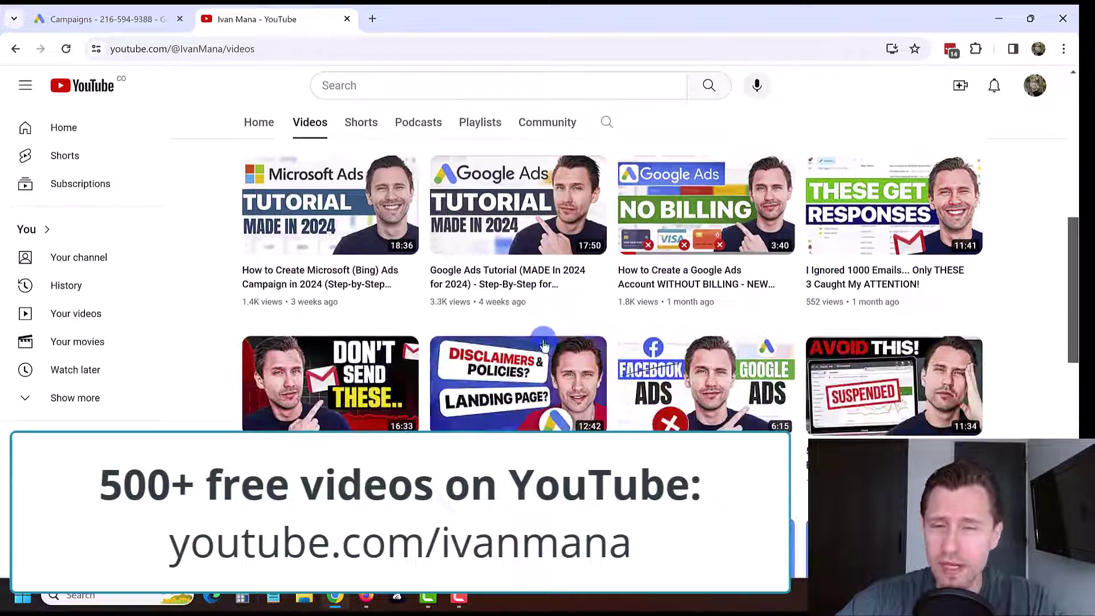
scroll(485, 371, up, 2)
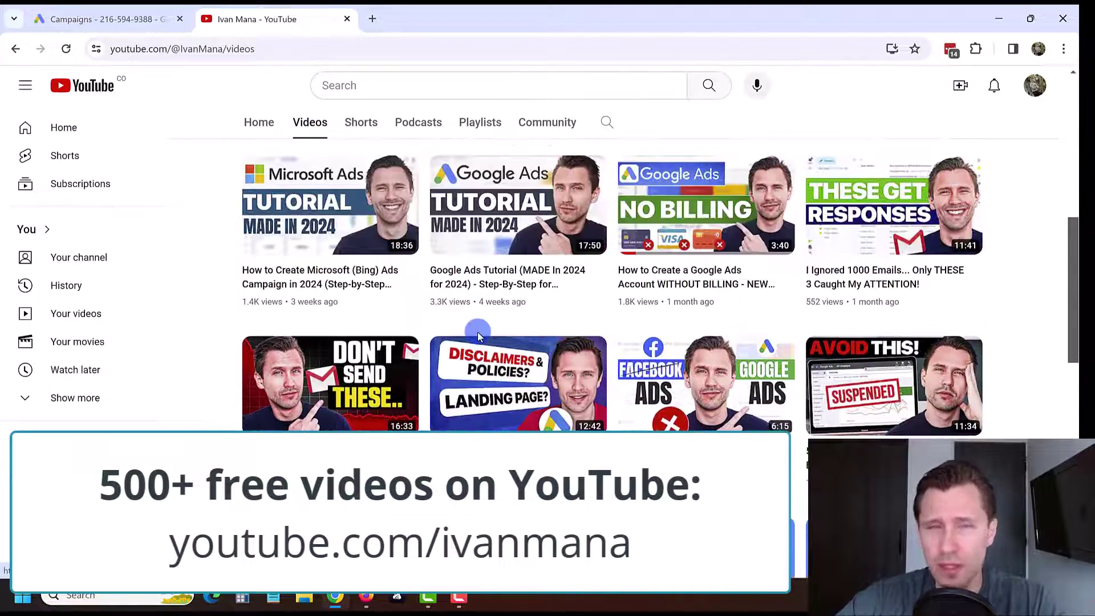
scroll(478, 337, down, 12)
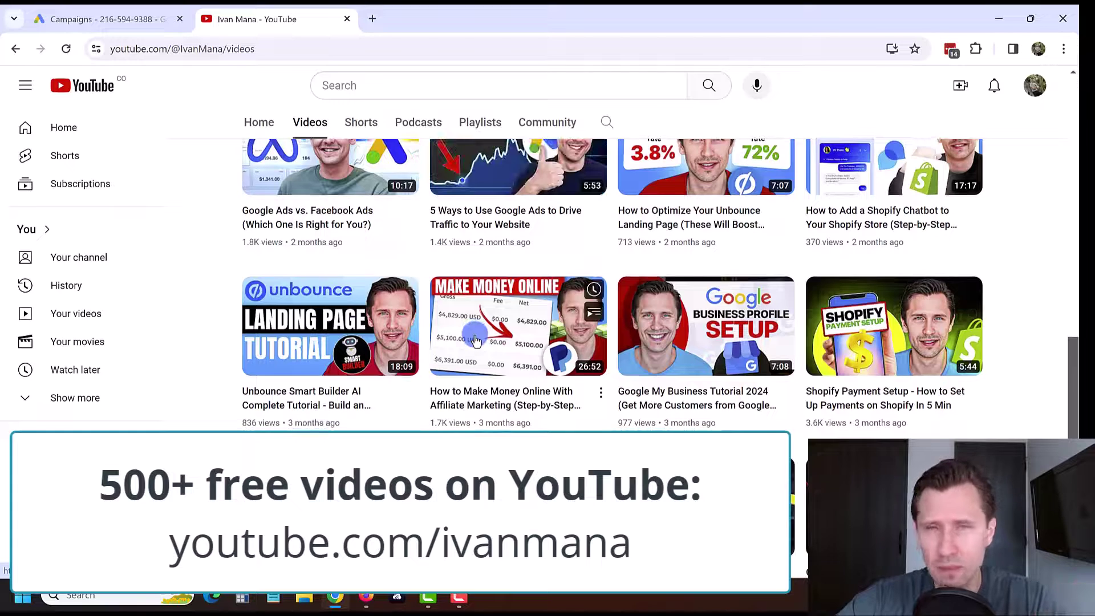
Open ivanmana.com in another new browser tab and look at the free affiliate marketing guide offer and the list of courses
click(380, 33)
click(376, 20)
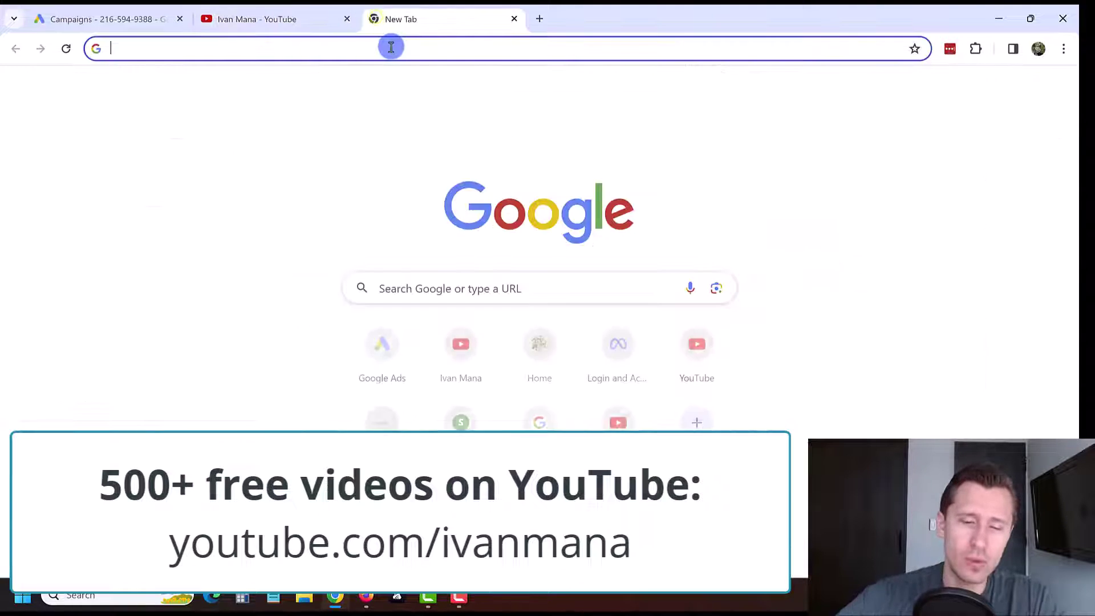
text(ivanmana.com)
key(Return)
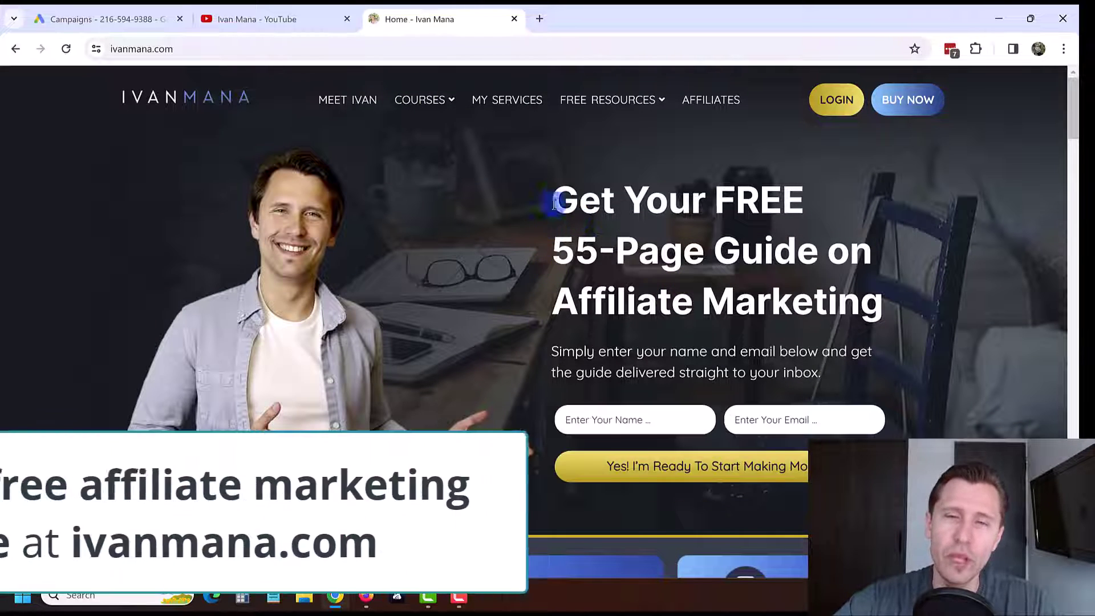
drag(559, 193, 681, 323)
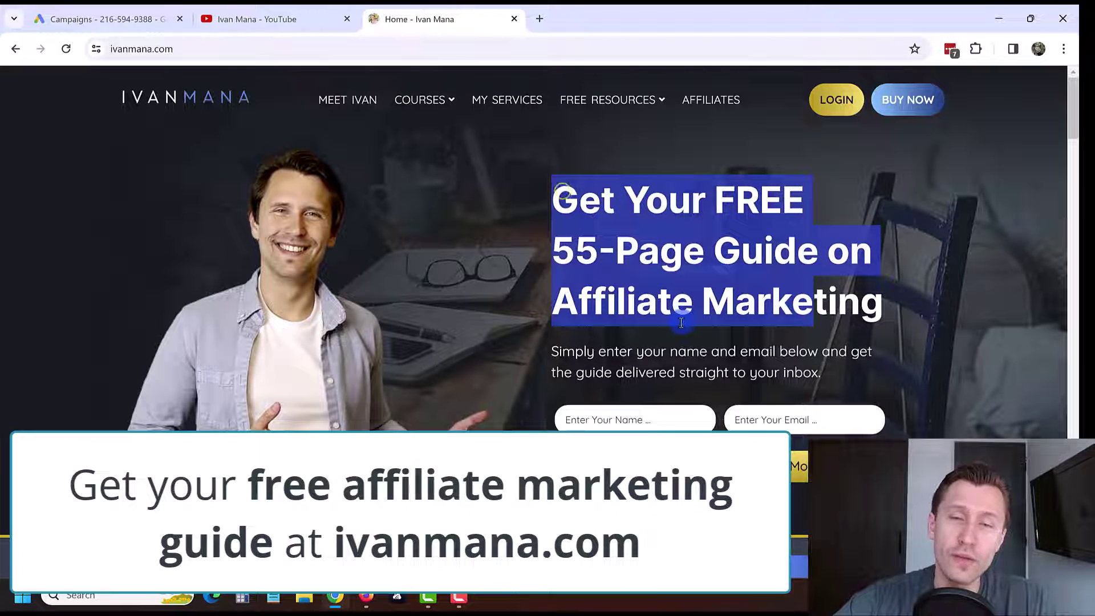
click(728, 323)
mouse_move(430, 102)
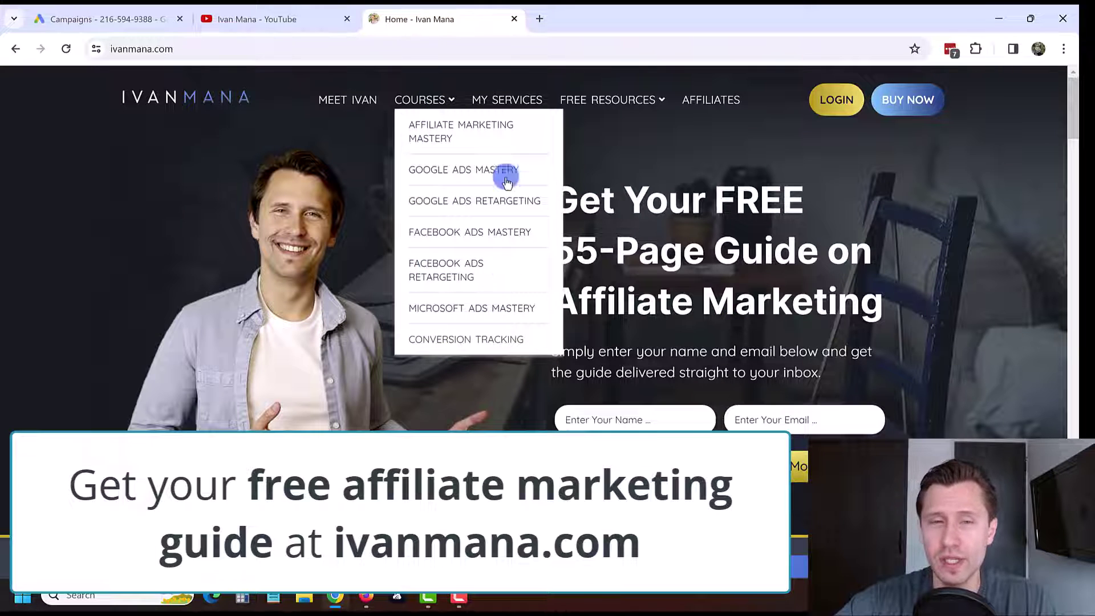